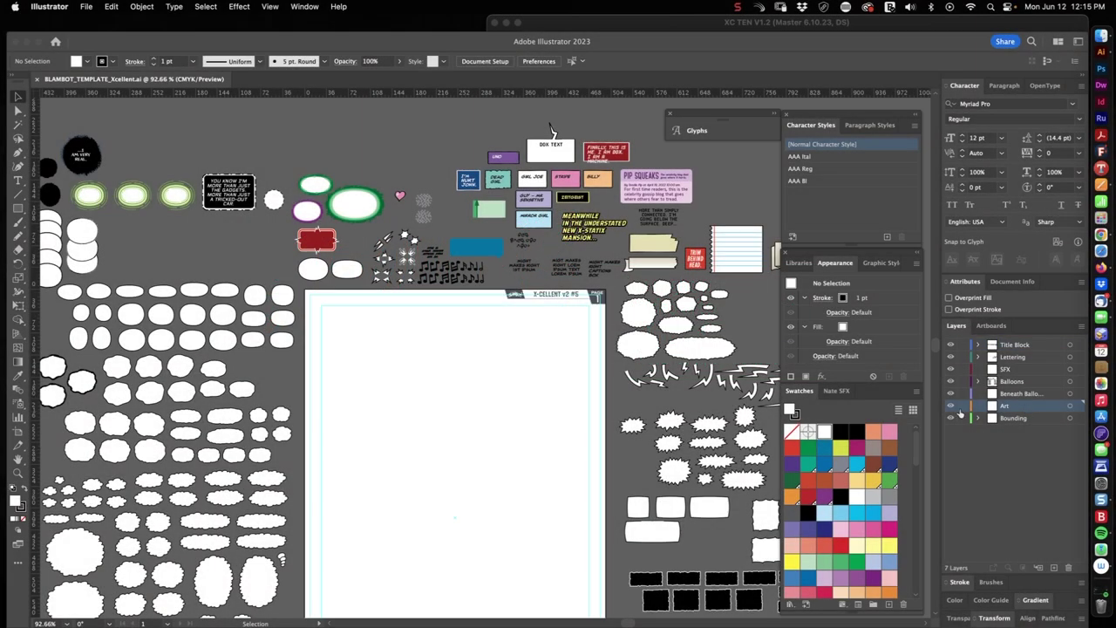
# Place the page 007 color TIFF onto the page as a flattened image.
pyautogui.press('super+shift+p')
pyautogui.doubleClick(456, 199)
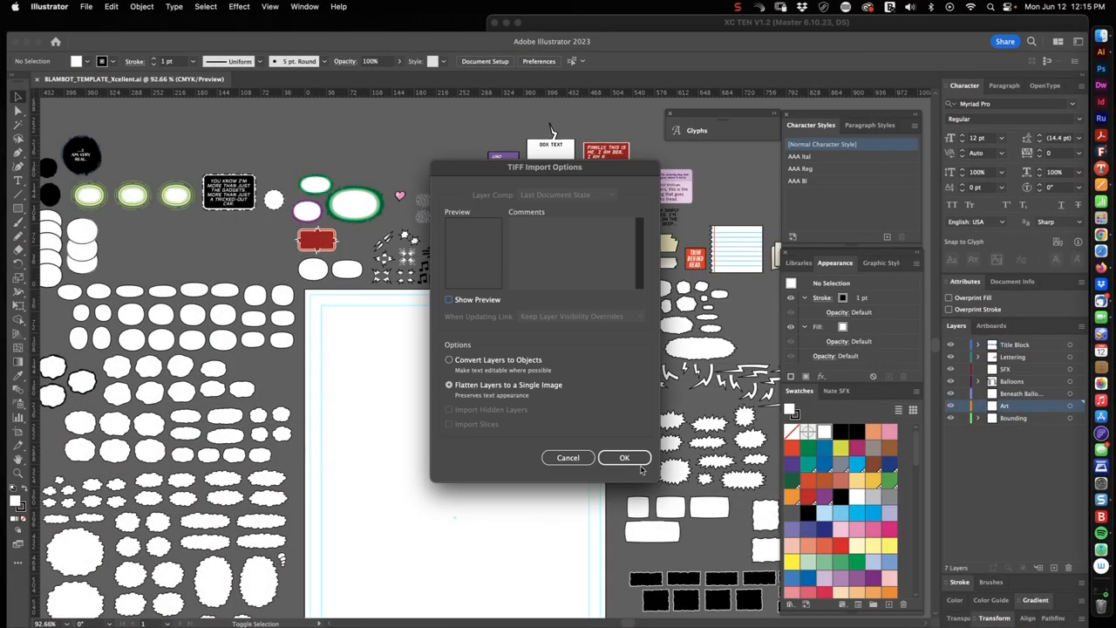
pyautogui.click(624, 457)
# Copy placeholder text from the script document onto the art and dismiss the legacy text warning.
pyautogui.press('super+Tab')
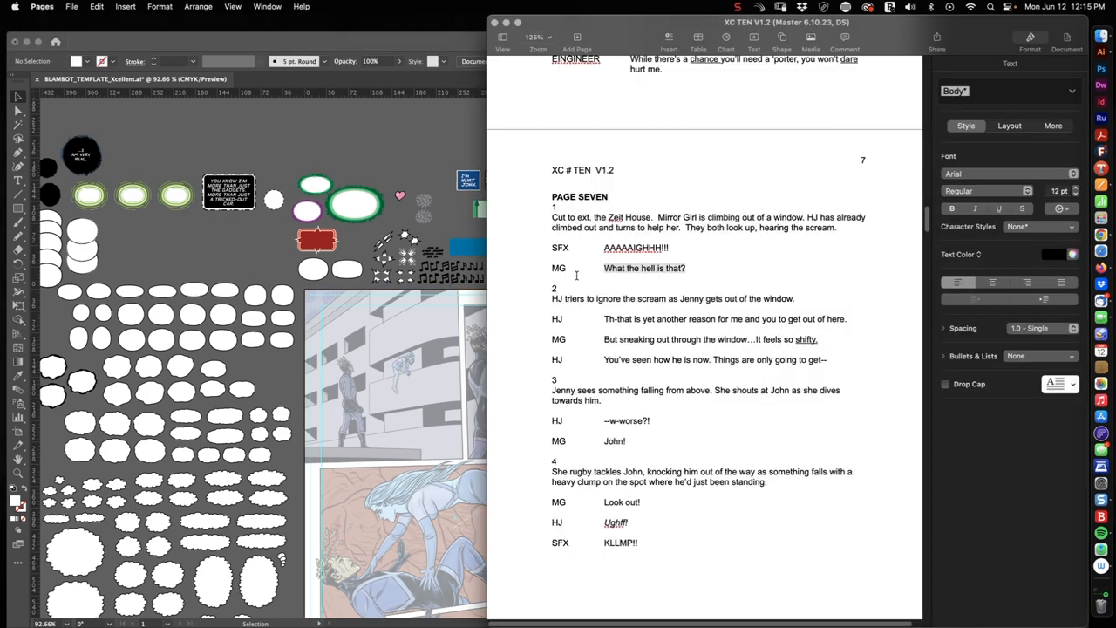
pyautogui.press('super+Tab')
pyautogui.doubleClick(581, 246)
pyautogui.click(657, 355)
pyautogui.moveTo(581, 251); pyautogui.dragTo(558, 388)
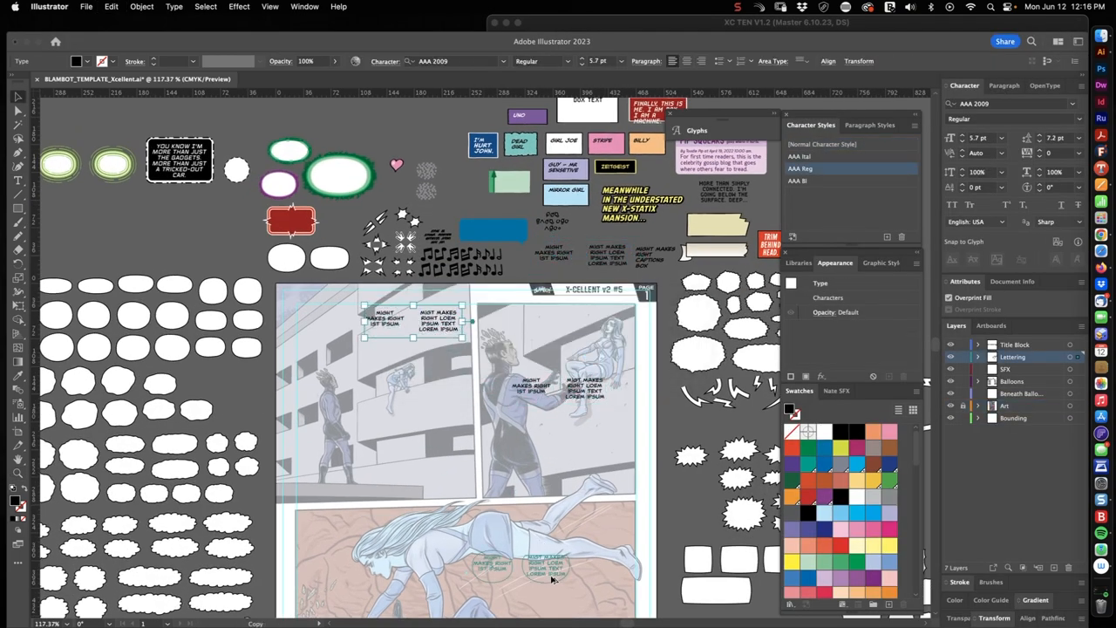
pyautogui.scroll(-5, 558, 388)
pyautogui.moveTo(514, 296); pyautogui.dragTo(502, 353)
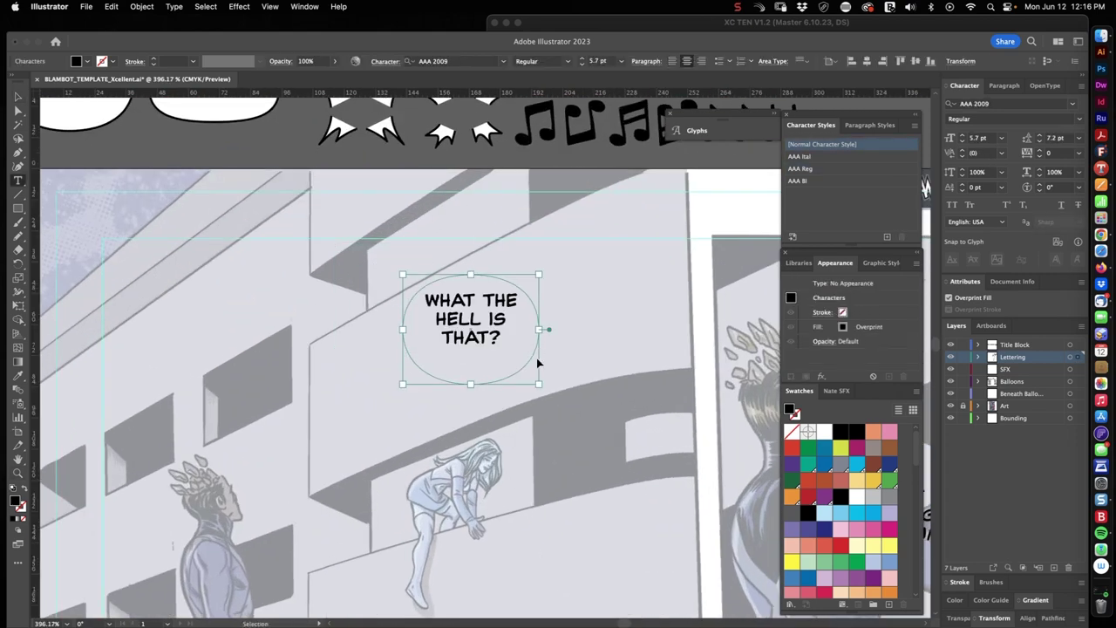
# Replace the first placeholder with WHAT THE HELL IS THAT? and position it in the panel.
pyautogui.doubleClick(538, 362)
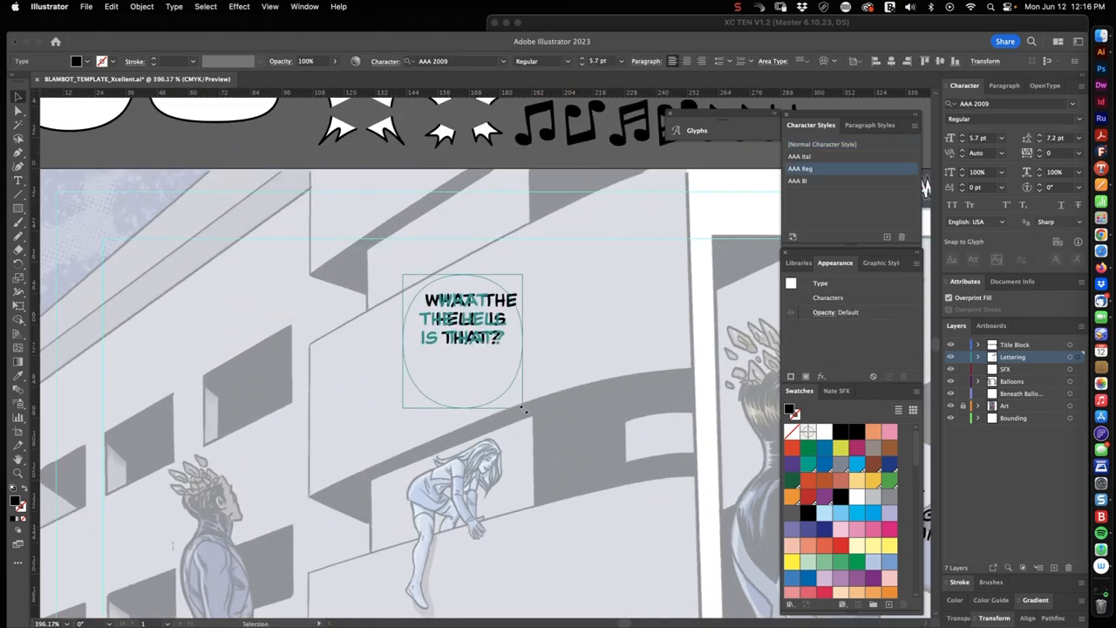
pyautogui.moveTo(523, 408); pyautogui.dragTo(558, 419)
pyautogui.press('super+Tab')
pyautogui.tripleClick(673, 318)
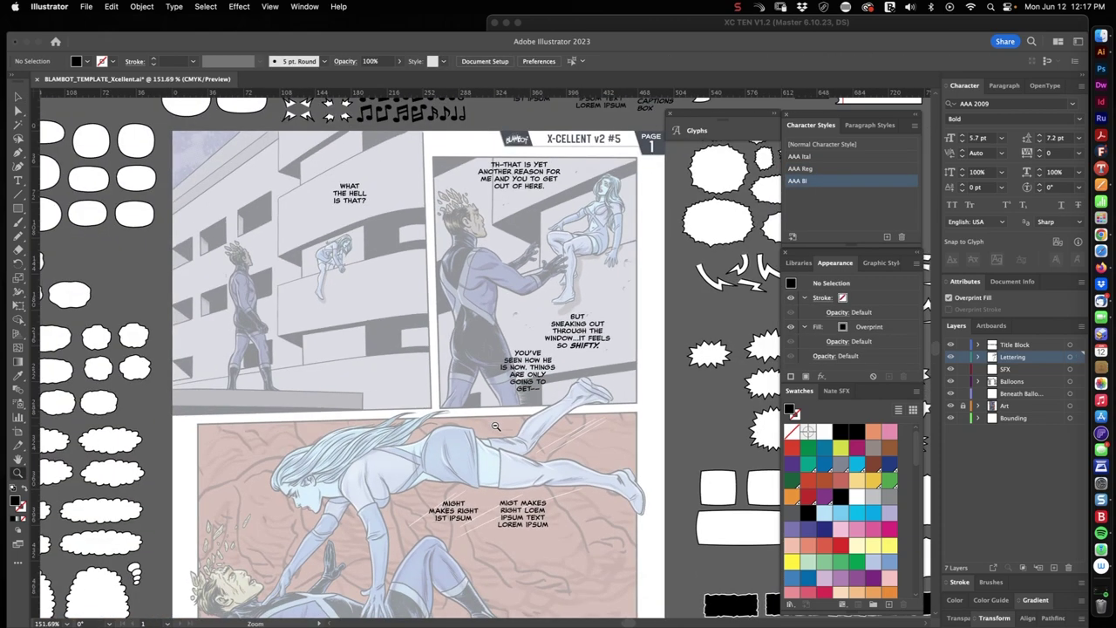
# Letter the BUT SNEAKING OUT line in the second panel and commit the reflowed text.
pyautogui.moveTo(496, 426)
pyautogui.mouseDown()
pyautogui.moveTo(624, 369)
pyautogui.moveTo(659, 380)
pyautogui.mouseUp()
pyautogui.click(538, 353)
pyautogui.press('Escape')
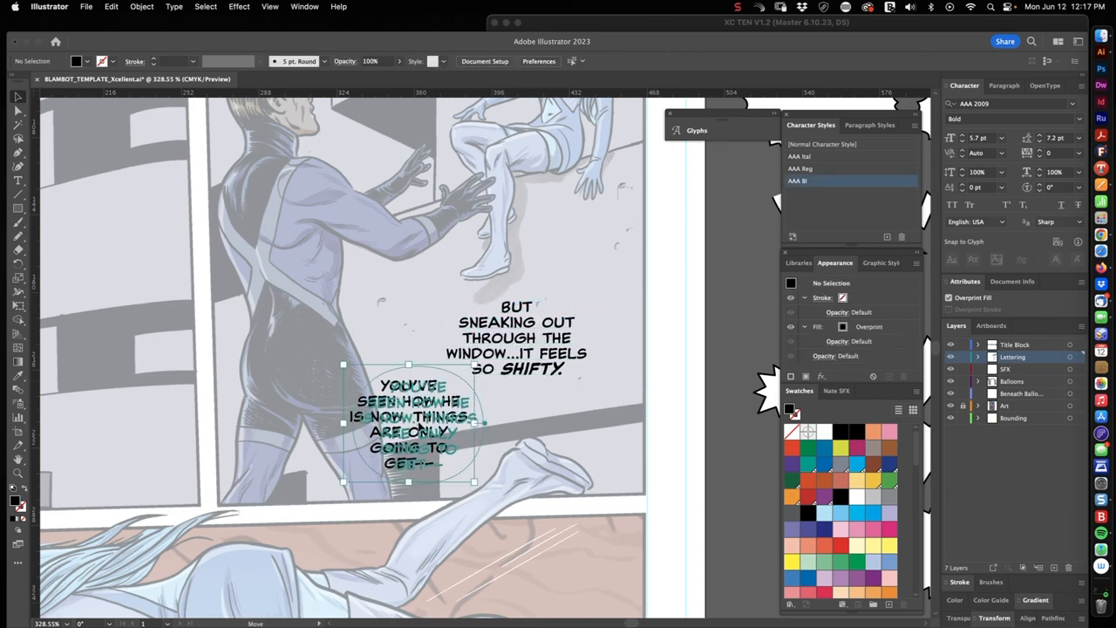
pyautogui.scroll(-3, 513, 457)
pyautogui.scroll(-3, 513, 457)
pyautogui.press('super+Tab')
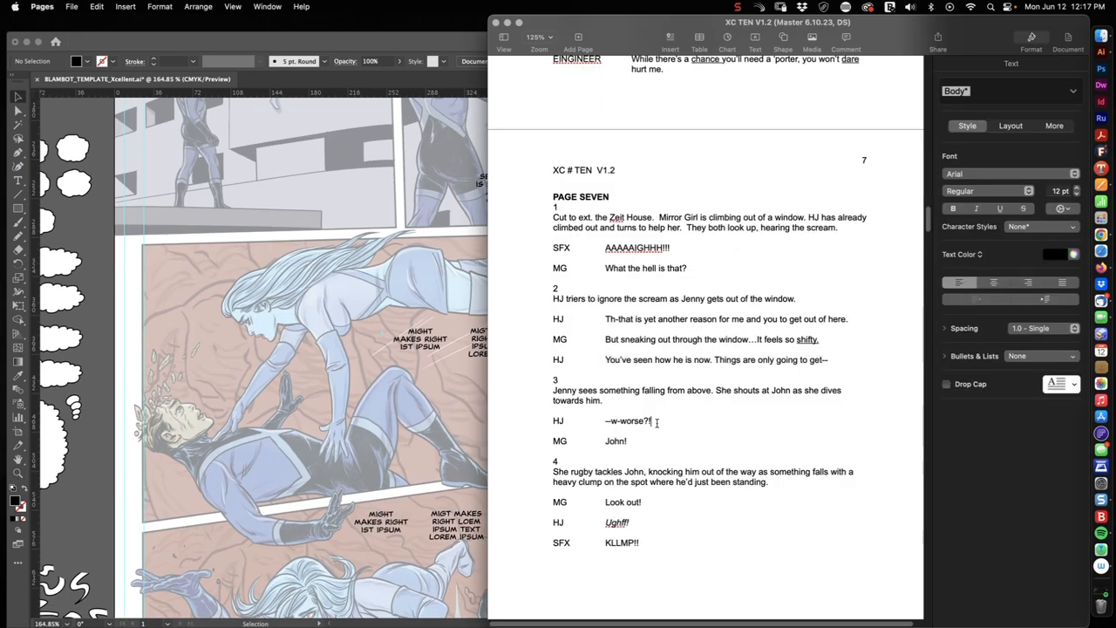
# Duplicate placeholder text into the third panel and place --W-WORSE?! at its upper left.
pyautogui.click(418, 342)
pyautogui.moveTo(194, 307); pyautogui.dragTo(188, 301)
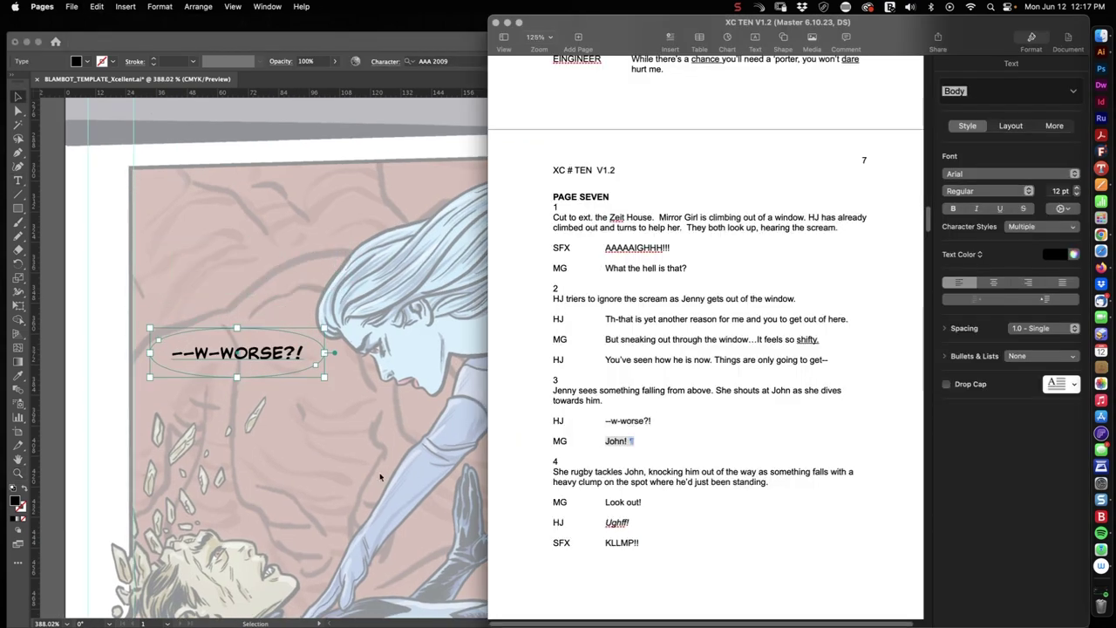
pyautogui.moveTo(235, 352); pyautogui.dragTo(272, 228)
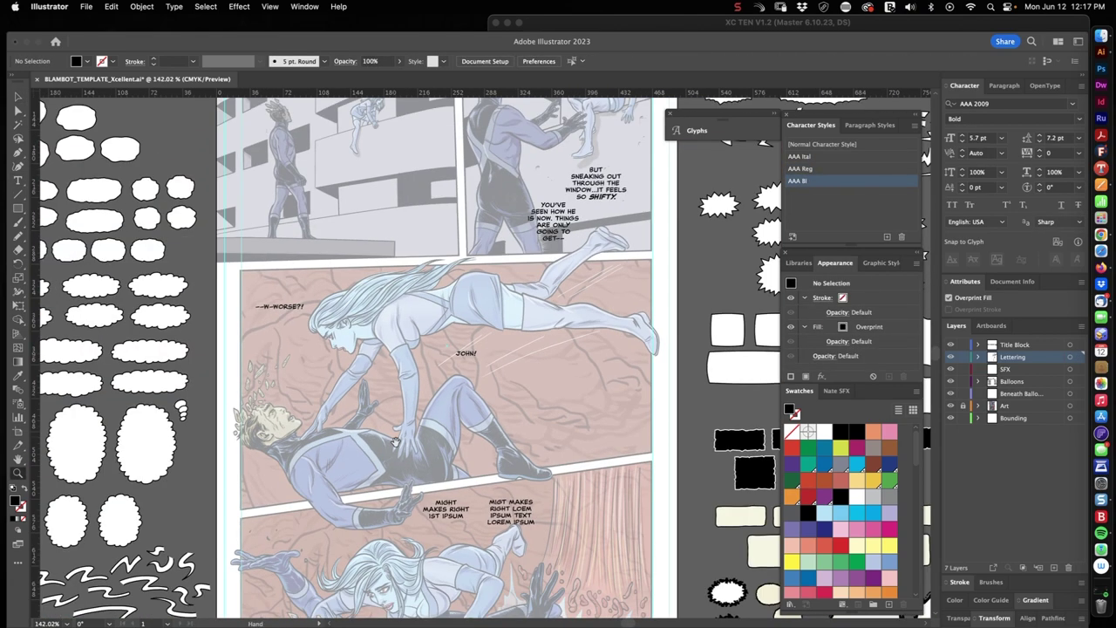
pyautogui.moveTo(397, 442); pyautogui.dragTo(410, 336)
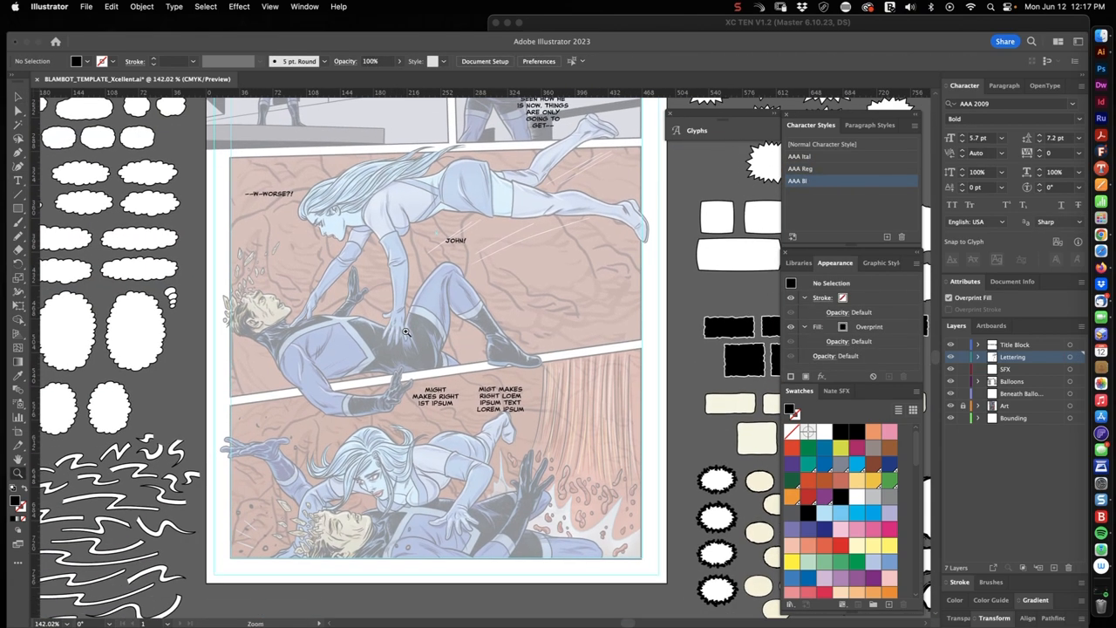
# Letter LOOK OUT! and UGHFF! into the lower panels from the script.
pyautogui.press('super+Tab')
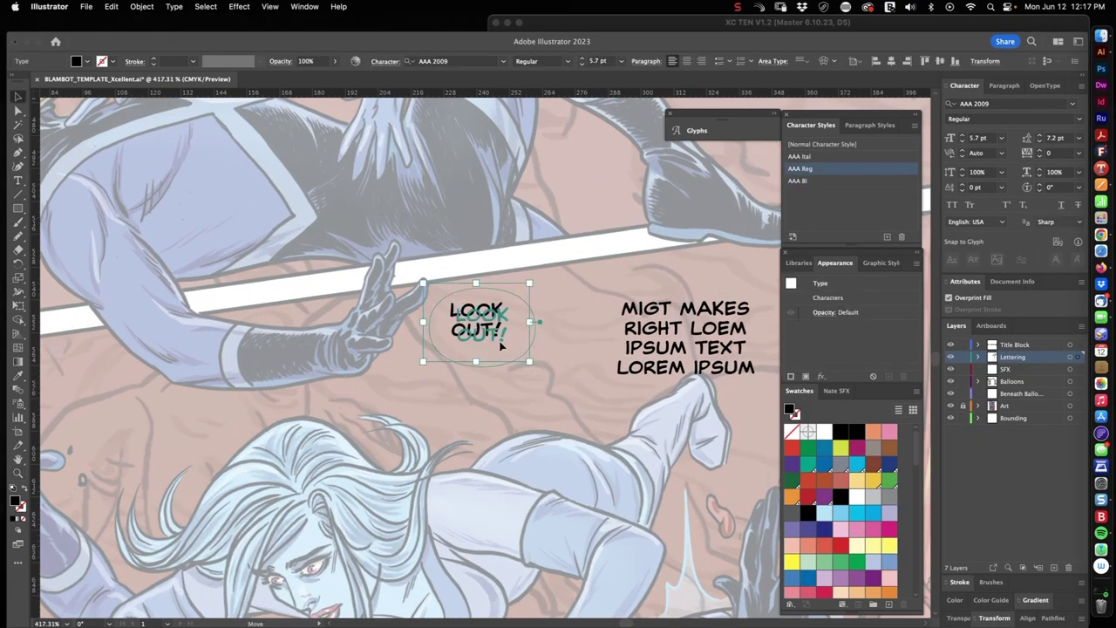
pyautogui.moveTo(499, 344); pyautogui.dragTo(488, 335)
pyautogui.press('super+Tab')
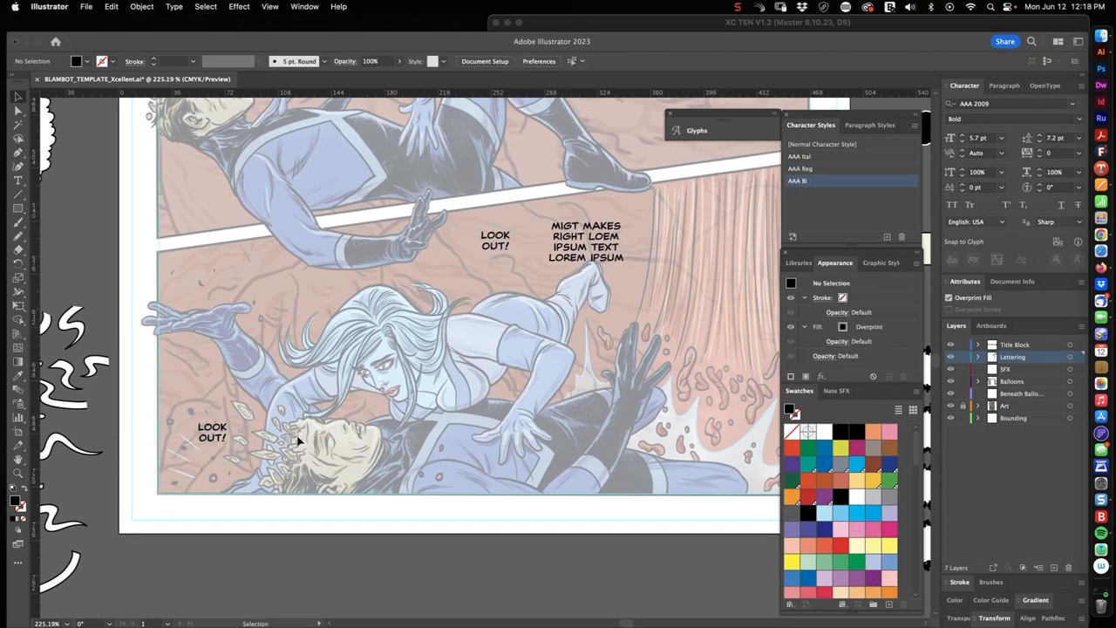
pyautogui.press('super+Tab')
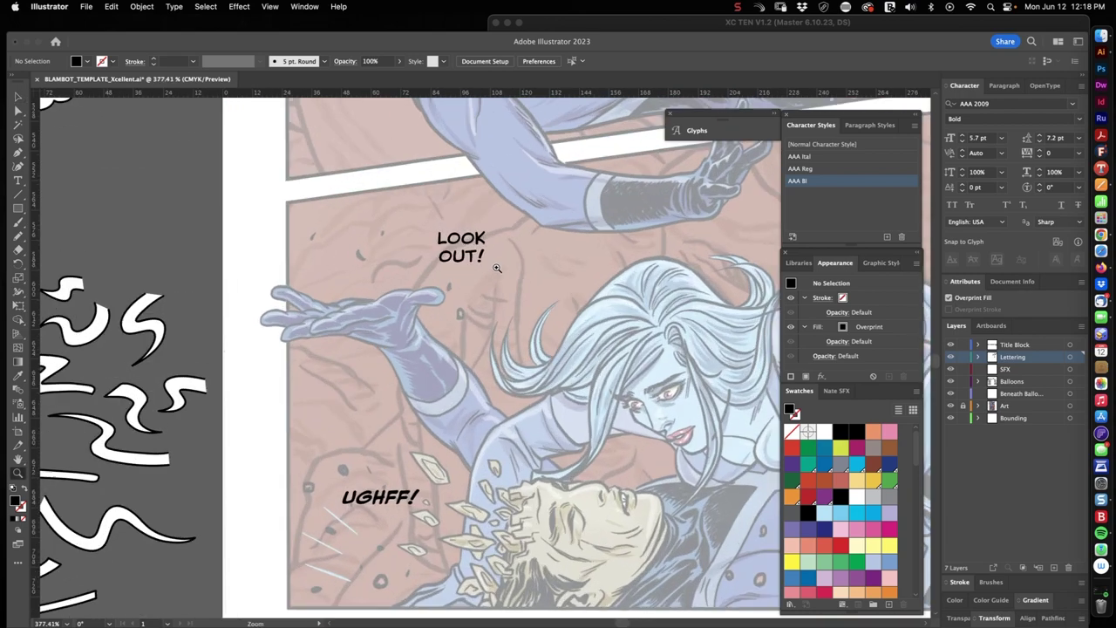
pyautogui.click(471, 248)
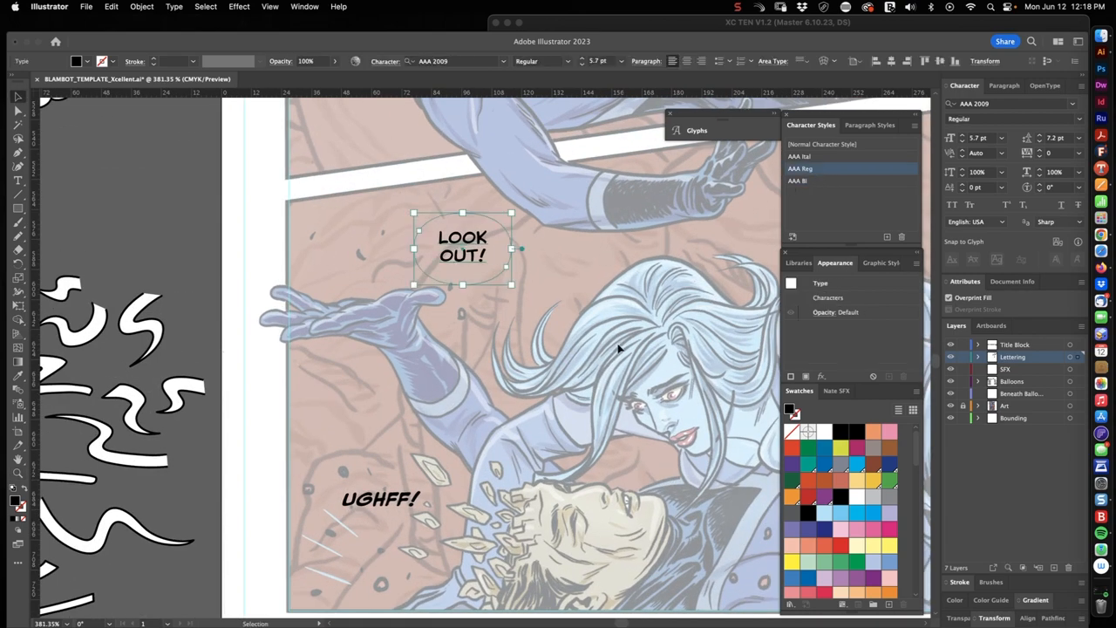
# Set UGHFF! in Blambastic BB Italic and convert it to outlined lettering.
pyautogui.click(820, 180)
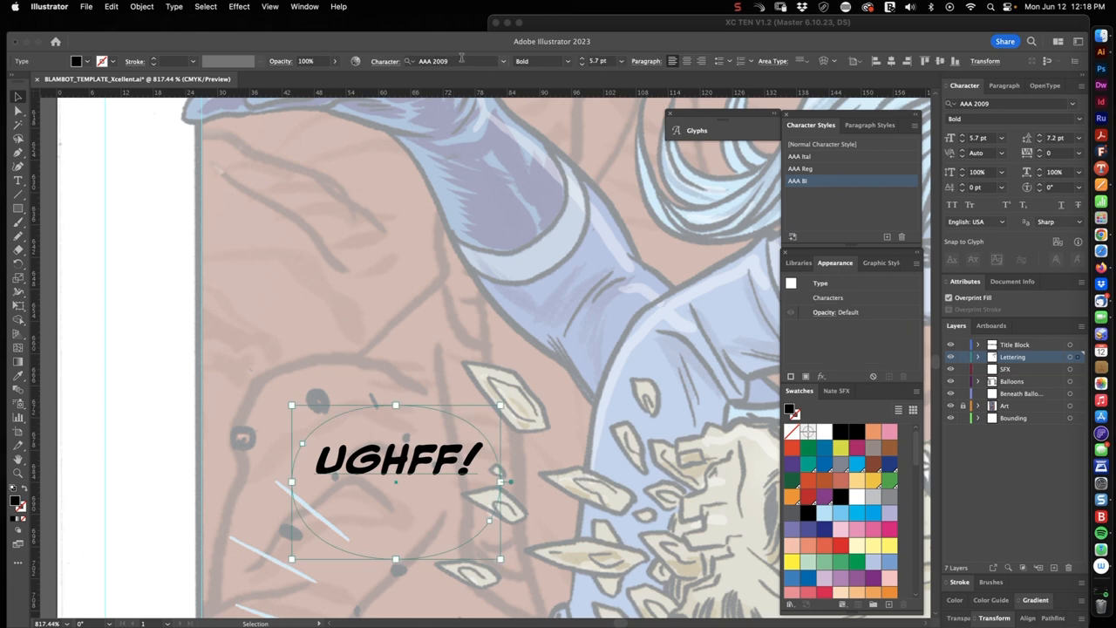
pyautogui.write('Blambastic')
pyautogui.press('Return')
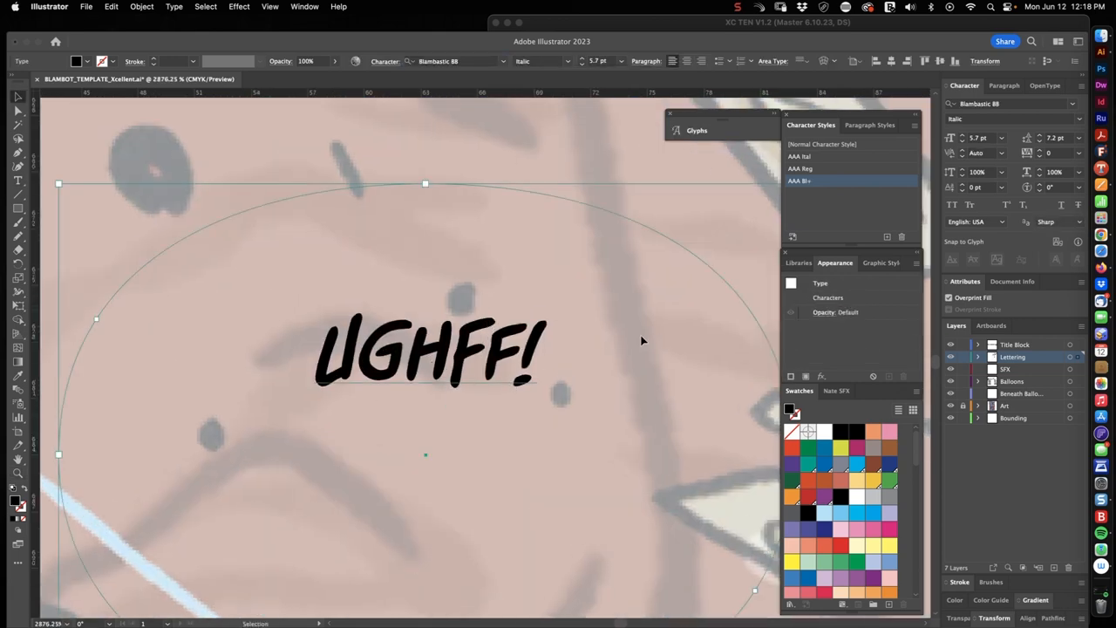
pyautogui.press('super+shift+a')
pyautogui.moveTo(375, 392)
pyautogui.mouseDown()
pyautogui.moveTo(401, 410)
pyautogui.moveTo(412, 384)
pyautogui.mouseUp()
pyautogui.click(530, 377)
pyautogui.scroll(-5, 455, 384)
pyautogui.scroll(3, 455, 384)
pyautogui.scroll(5, 409, 392)
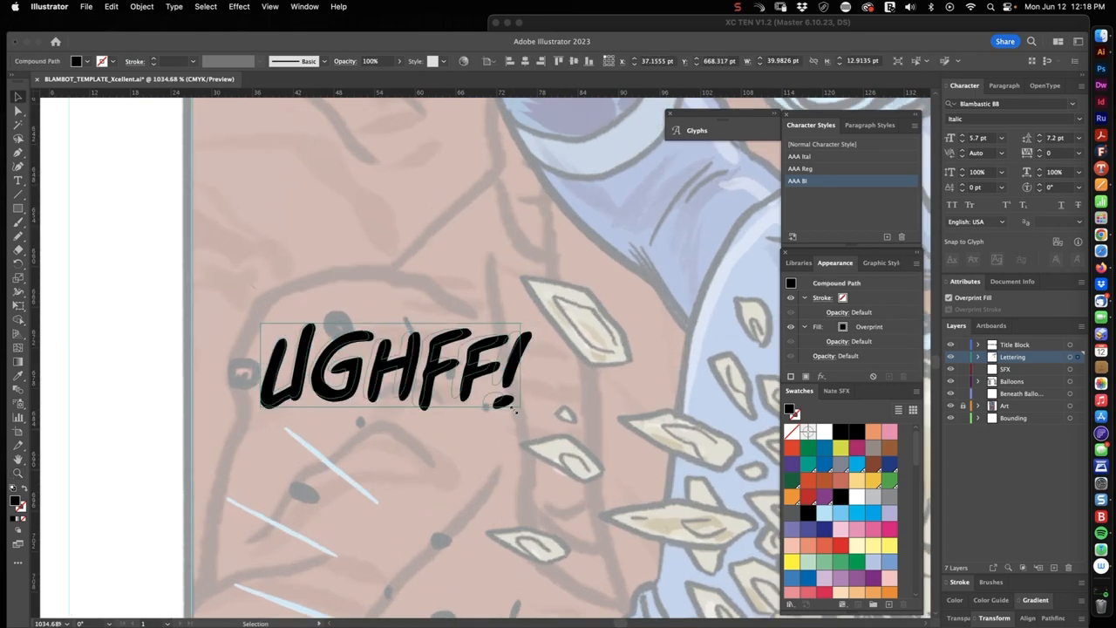
pyautogui.click(504, 373)
pyautogui.scroll(3, 459, 428)
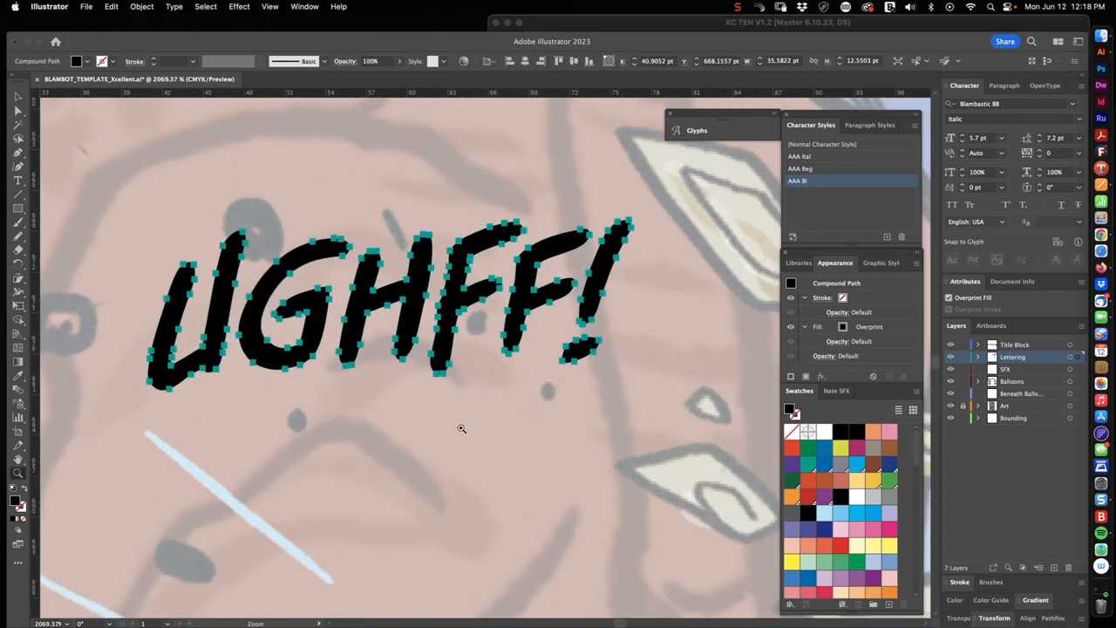
# Draw a Pencil underline beneath UGHFF! and thicken its stroke to 1.6 pt.
pyautogui.moveTo(218, 450); pyautogui.dragTo(613, 415)
pyautogui.press('v')
pyautogui.click(959, 582)
pyautogui.press('Up')
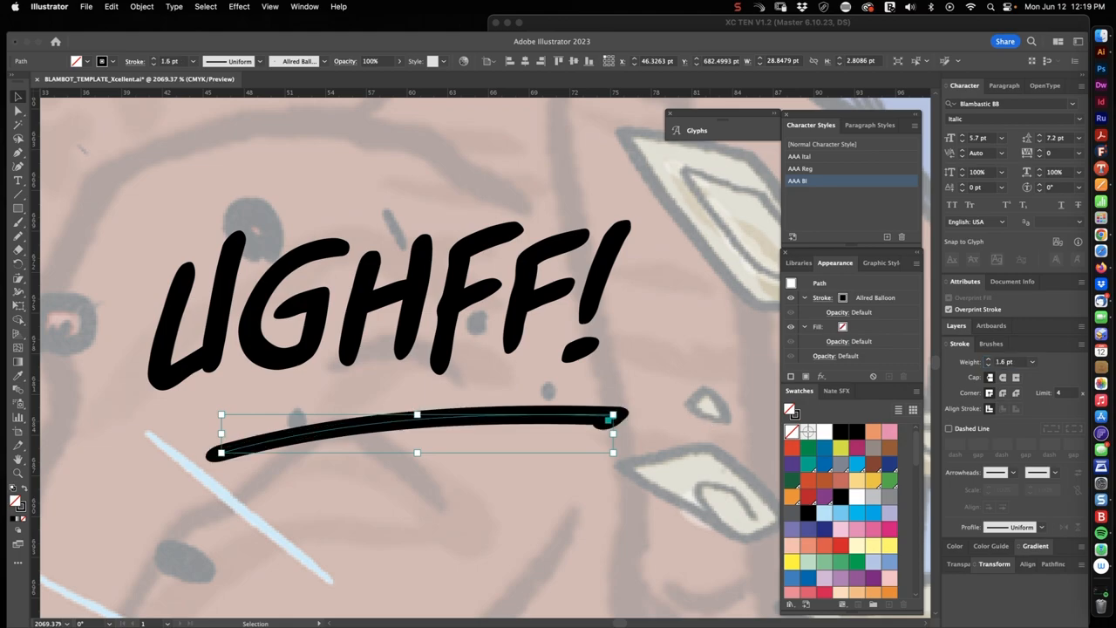
pyautogui.click(662, 386)
pyautogui.click(595, 390)
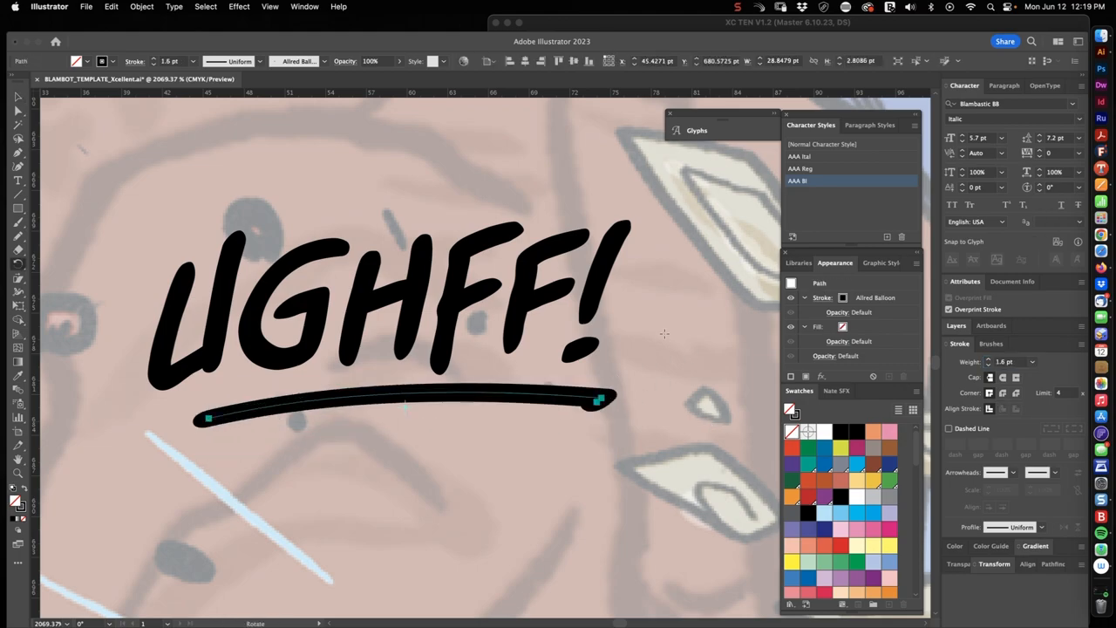
pyautogui.scroll(-5, 645, 410)
pyautogui.scroll(-3, 471, 418)
pyautogui.scroll(-3, 462, 392)
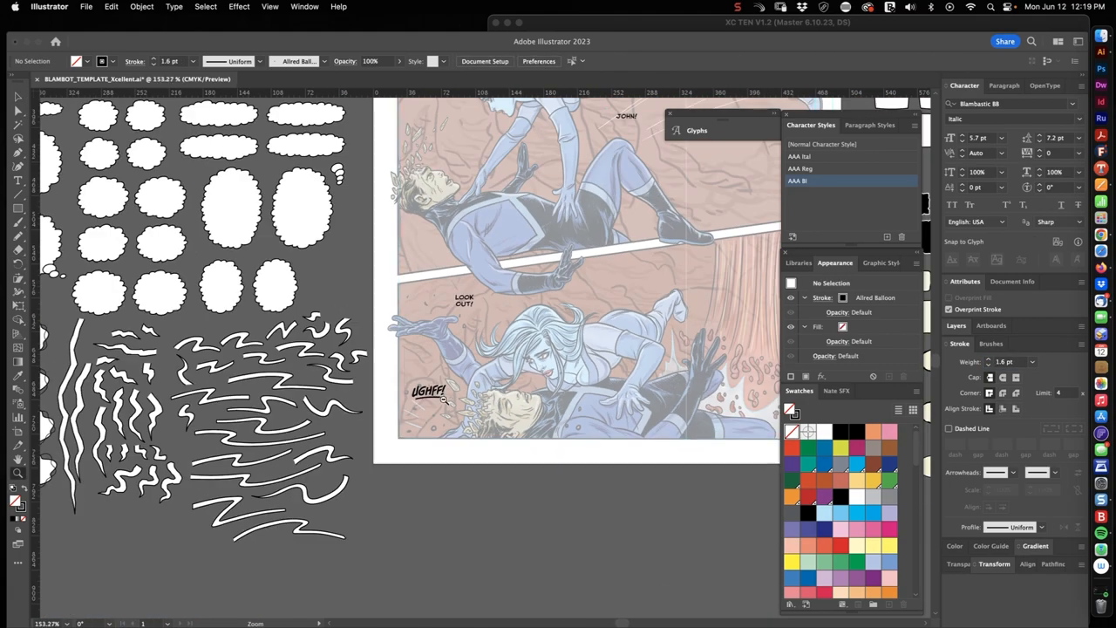
pyautogui.scroll(-3, 454, 396)
pyautogui.moveTo(453, 396); pyautogui.dragTo(471, 499)
pyautogui.scroll(3, 471, 499)
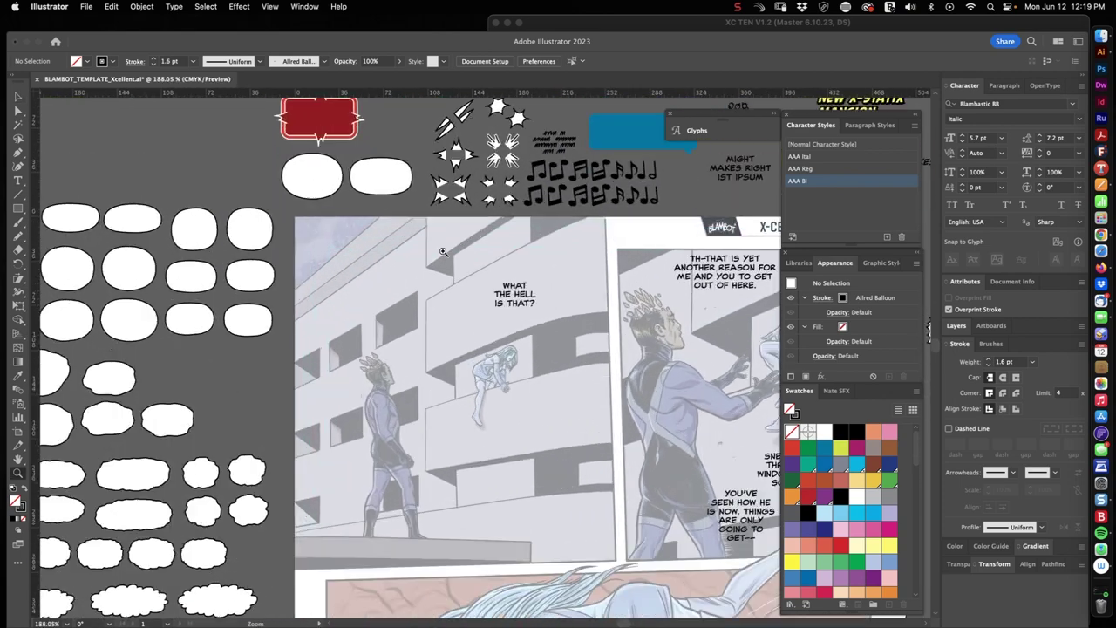
pyautogui.scroll(-3, 431, 361)
pyautogui.scroll(-2, 431, 360)
# On the Balloons layer, bring balloon shapes from the library onto the page.
pyautogui.click(956, 325)
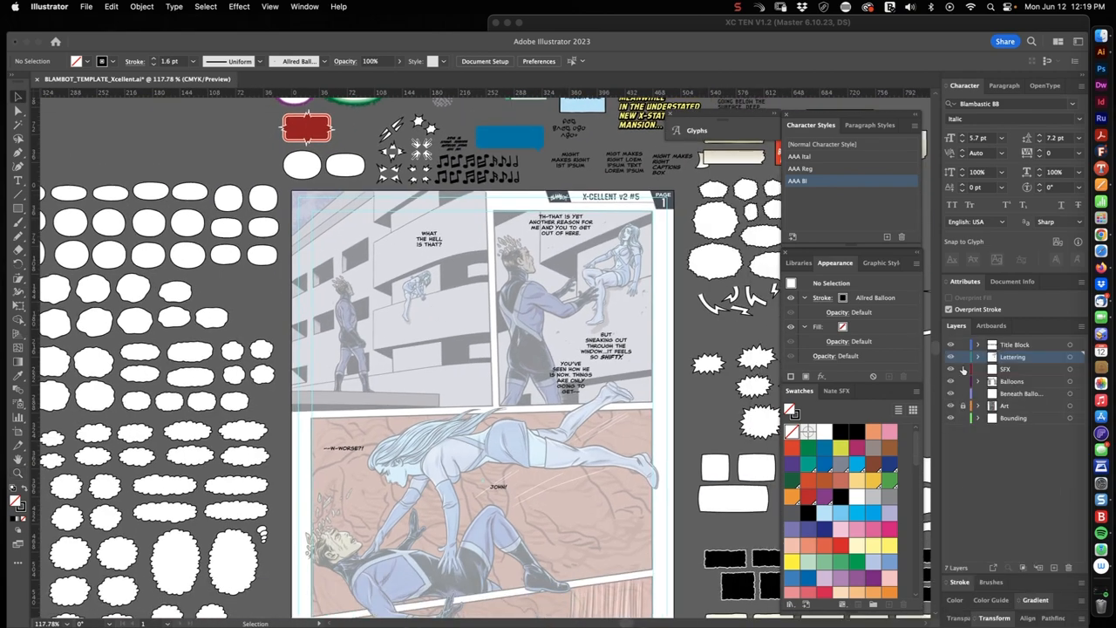
pyautogui.moveTo(378, 306); pyautogui.dragTo(521, 377)
pyautogui.moveTo(425, 345); pyautogui.dragTo(538, 334)
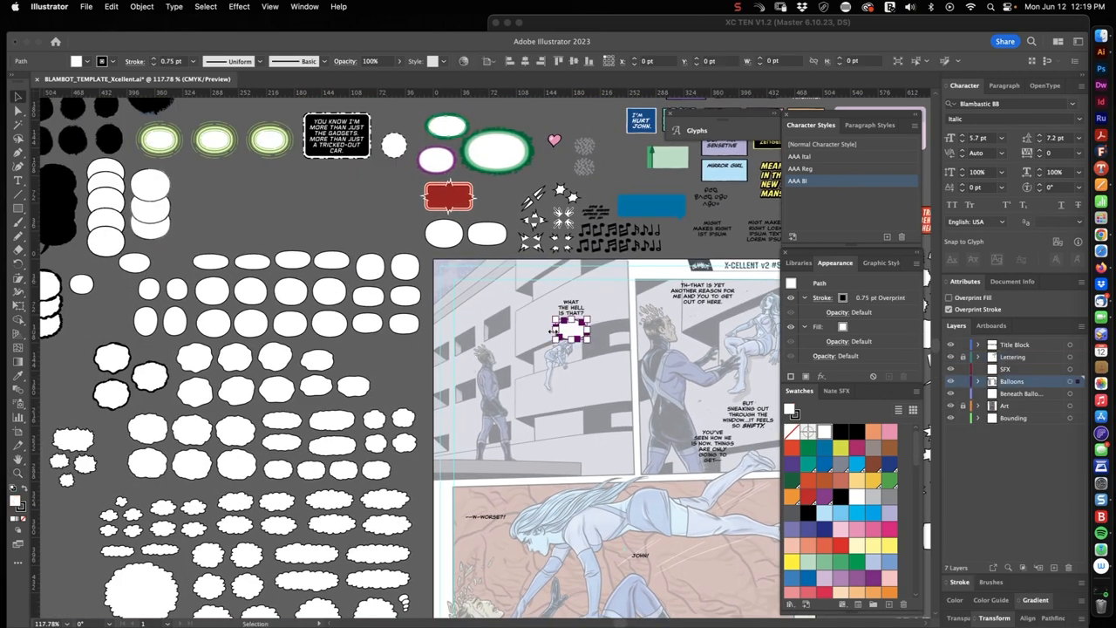
pyautogui.moveTo(410, 305)
pyautogui.mouseDown()
pyautogui.moveTo(287, 283)
pyautogui.moveTo(359, 287)
pyautogui.mouseUp()
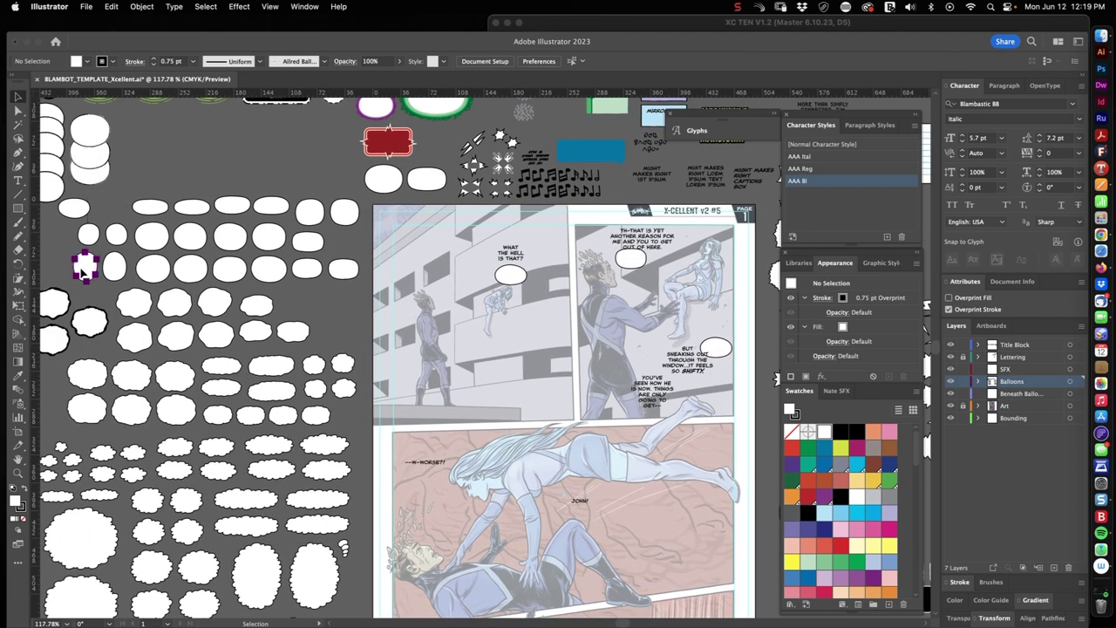
pyautogui.moveTo(83, 265); pyautogui.dragTo(617, 397)
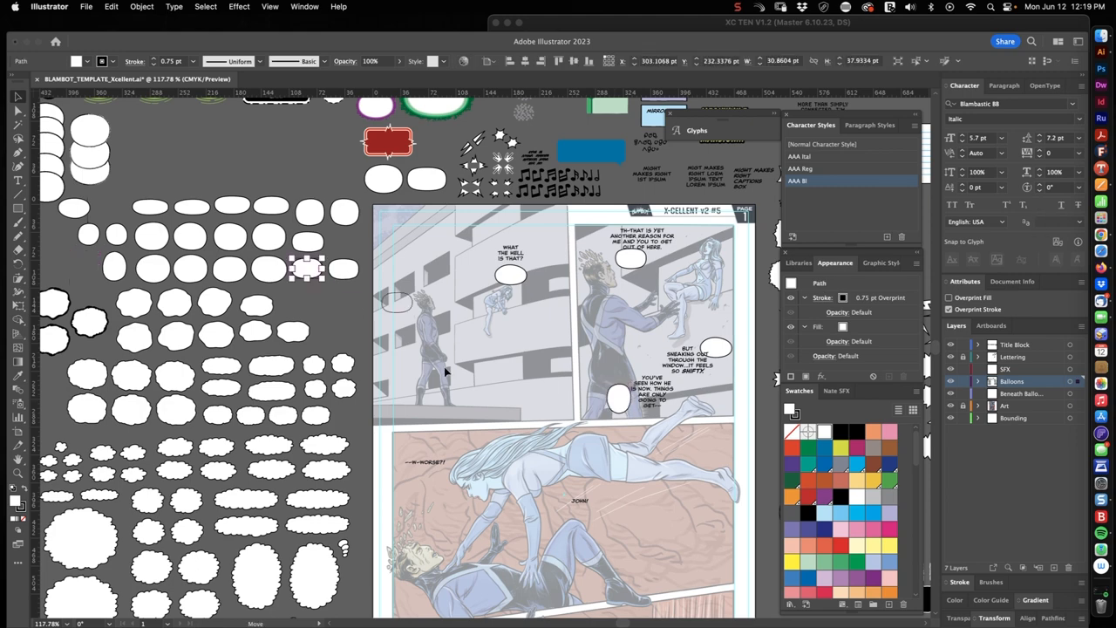
pyautogui.scroll(-2, 636, 499)
pyautogui.moveTo(629, 366); pyautogui.dragTo(401, 392)
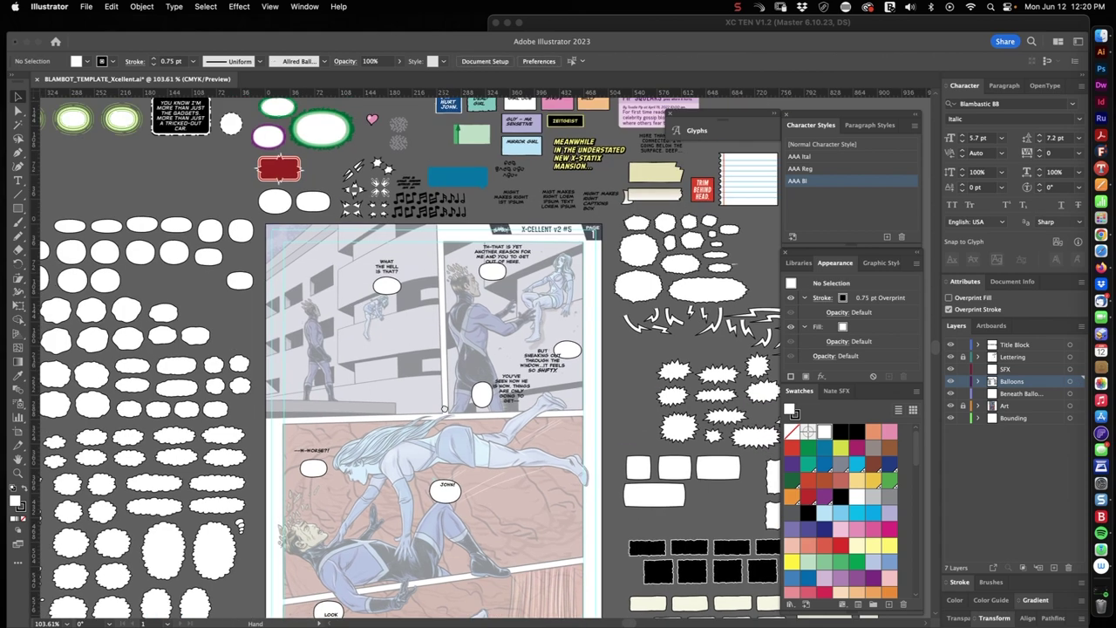
pyautogui.scroll(8, 349, 262)
# Fit a balloon around WHAT THE HELL IS THAT? and draw its tail.
pyautogui.moveTo(453, 489); pyautogui.dragTo(436, 366)
pyautogui.moveTo(530, 424); pyautogui.dragTo(561, 450)
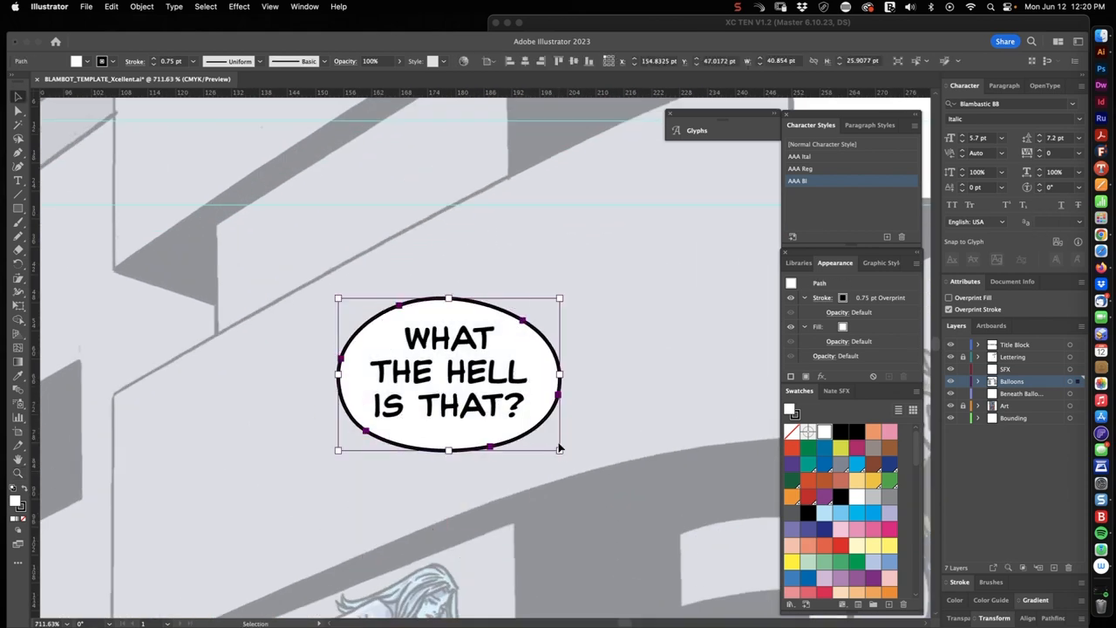
pyautogui.moveTo(565, 294); pyautogui.dragTo(567, 291)
pyautogui.scroll(-3, 513, 366)
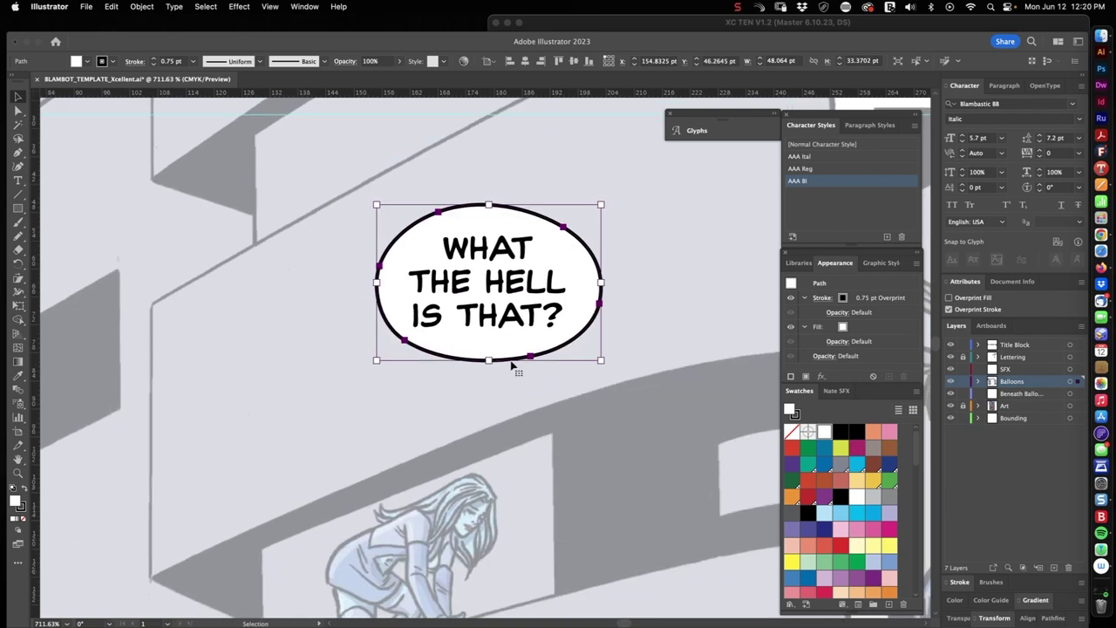
pyautogui.click(467, 418)
pyautogui.press('v')
pyautogui.scroll(-5, 496, 425)
pyautogui.scroll(5, 436, 349)
# Fit balloons around the BUT SNEAKING and YOU'VE SEEN captions in the upper panel.
pyautogui.moveTo(361, 474); pyautogui.dragTo(311, 340)
pyautogui.moveTo(369, 386); pyautogui.dragTo(579, 427)
pyautogui.scroll(-2, 391, 273)
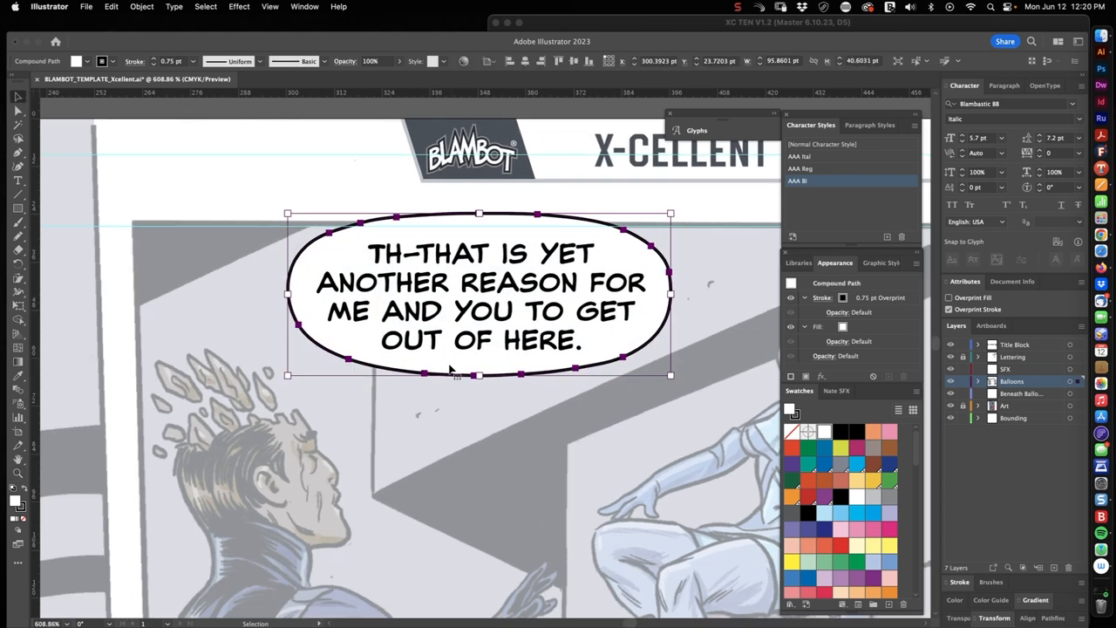
pyautogui.click(433, 354)
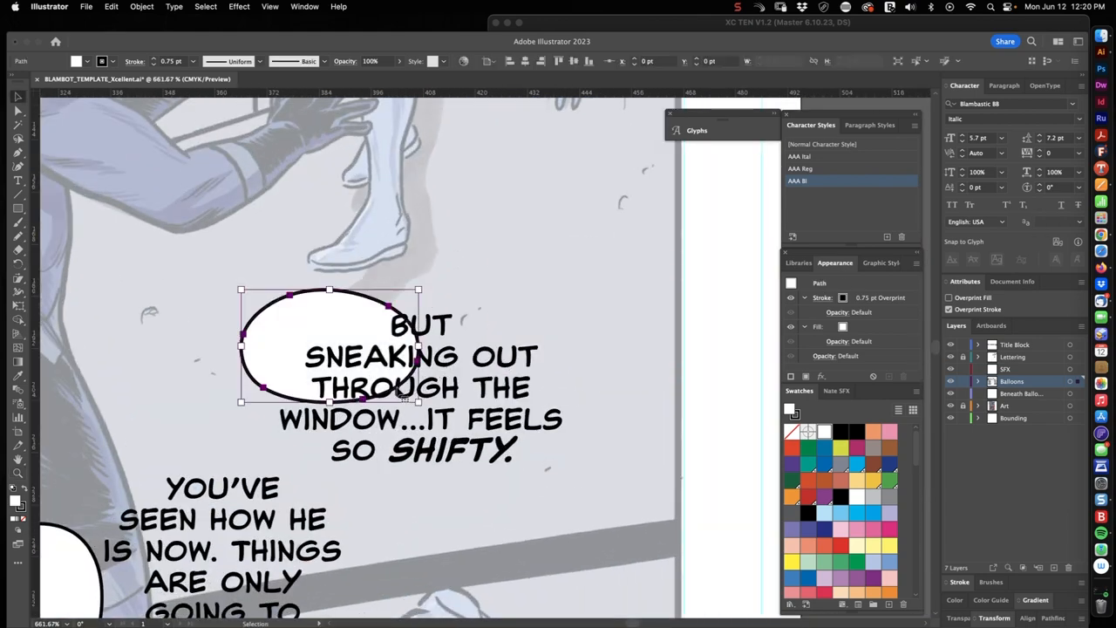
pyautogui.hotkey('ctrl', 'd')
pyautogui.scroll(-3, 247, 394)
pyautogui.click(366, 384)
# Draw and merge Pen-tool tails into the YOU'VE SEEN and BUT SNEAKING balloons.
pyautogui.click(523, 482)
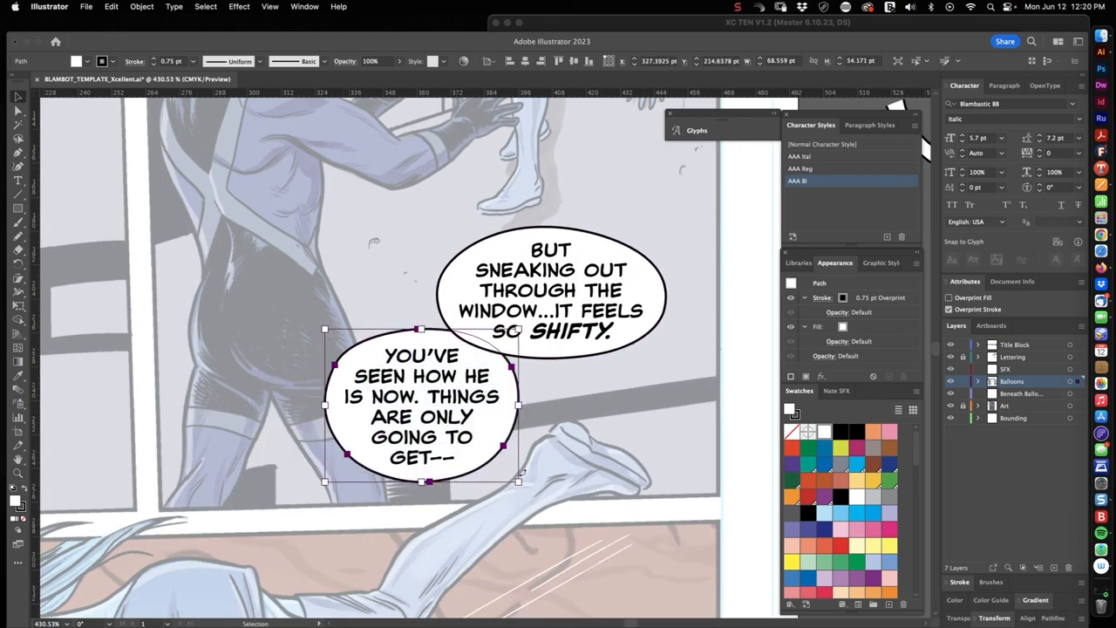
pyautogui.moveTo(523, 349); pyautogui.dragTo(419, 433)
pyautogui.click(374, 401)
pyautogui.moveTo(429, 484); pyautogui.dragTo(435, 548)
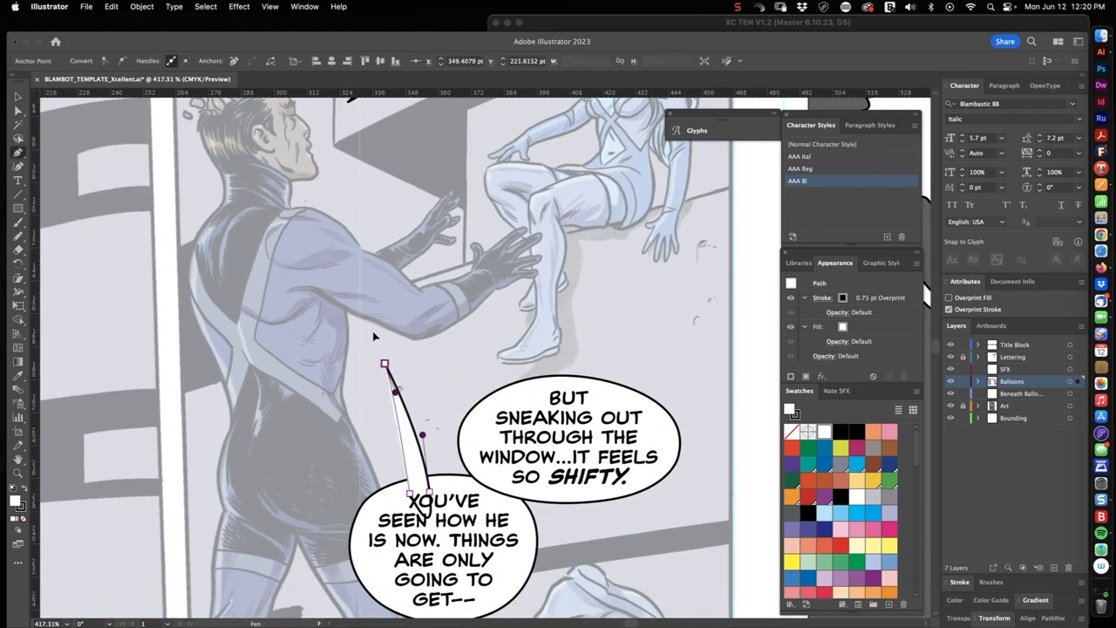
pyautogui.press('r')
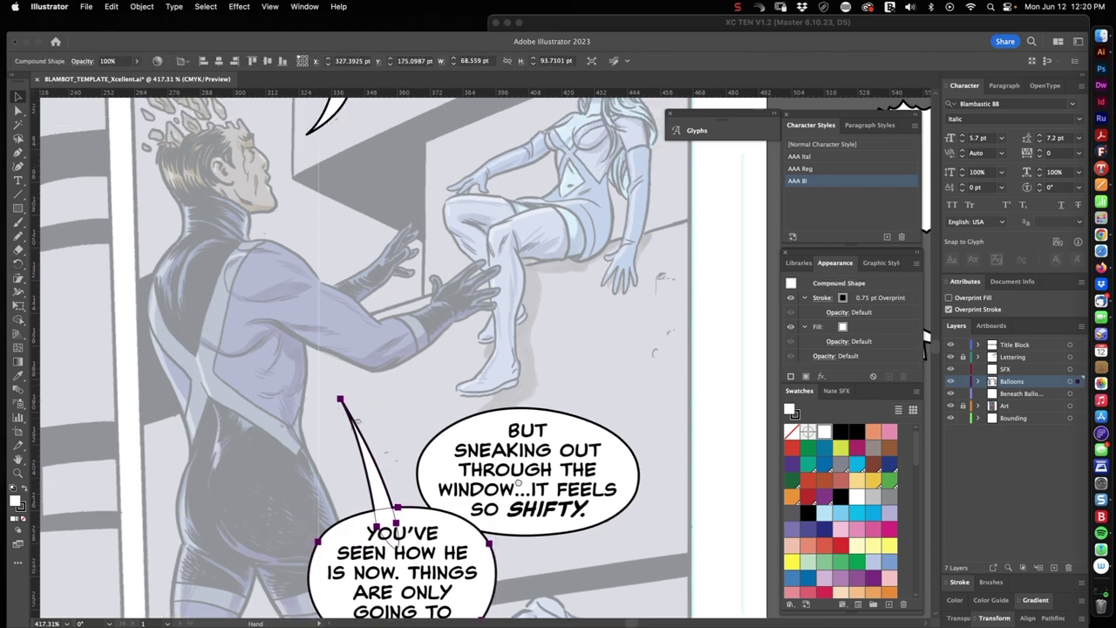
pyautogui.scroll(5, 401, 436)
pyautogui.click(463, 402)
pyautogui.moveTo(446, 523); pyautogui.dragTo(465, 484)
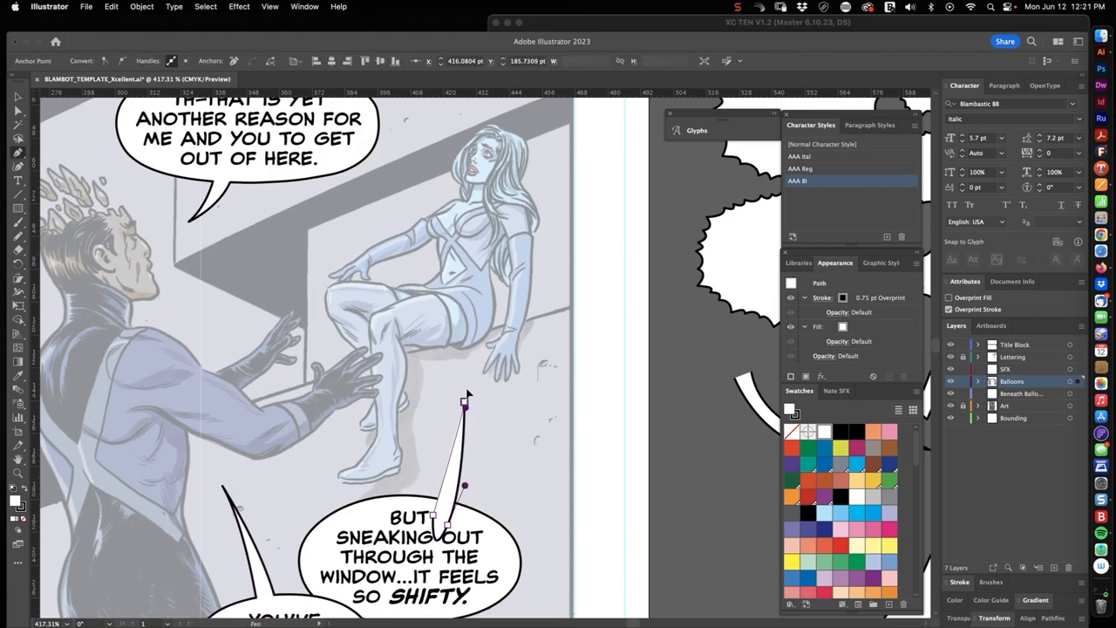
pyautogui.press('v')
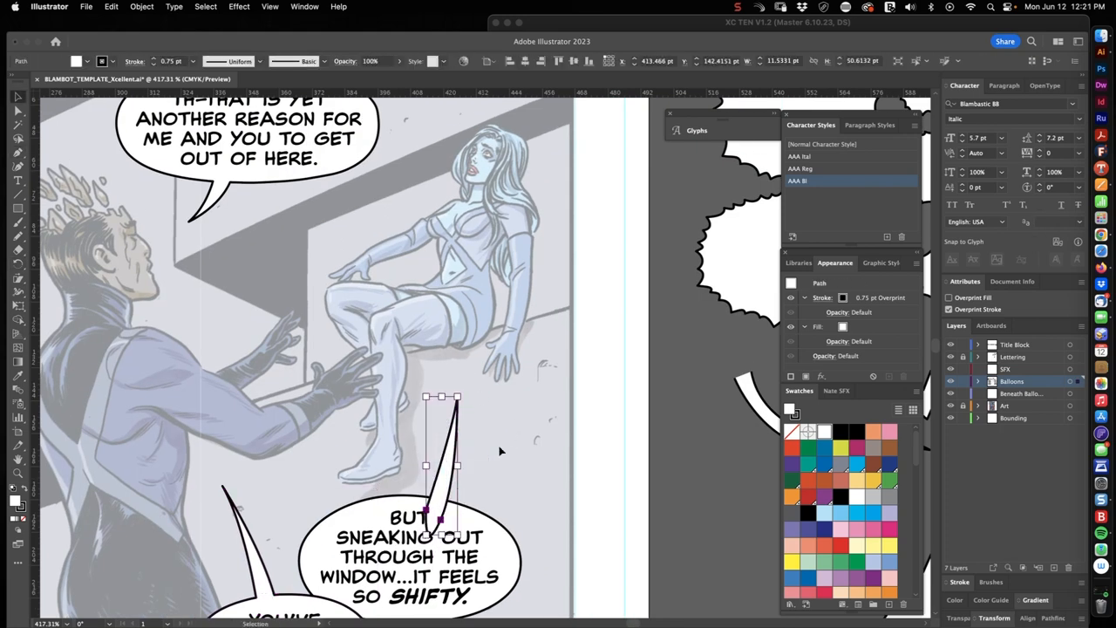
pyautogui.press('cmd+0')
pyautogui.scroll(-8, 349, 349)
# Fit a balloon around --W-WORSE?! and draw its tail.
pyautogui.moveTo(262, 287); pyautogui.dragTo(415, 317)
pyautogui.moveTo(356, 401); pyautogui.dragTo(340, 288)
pyautogui.moveTo(449, 287); pyautogui.dragTo(495, 288)
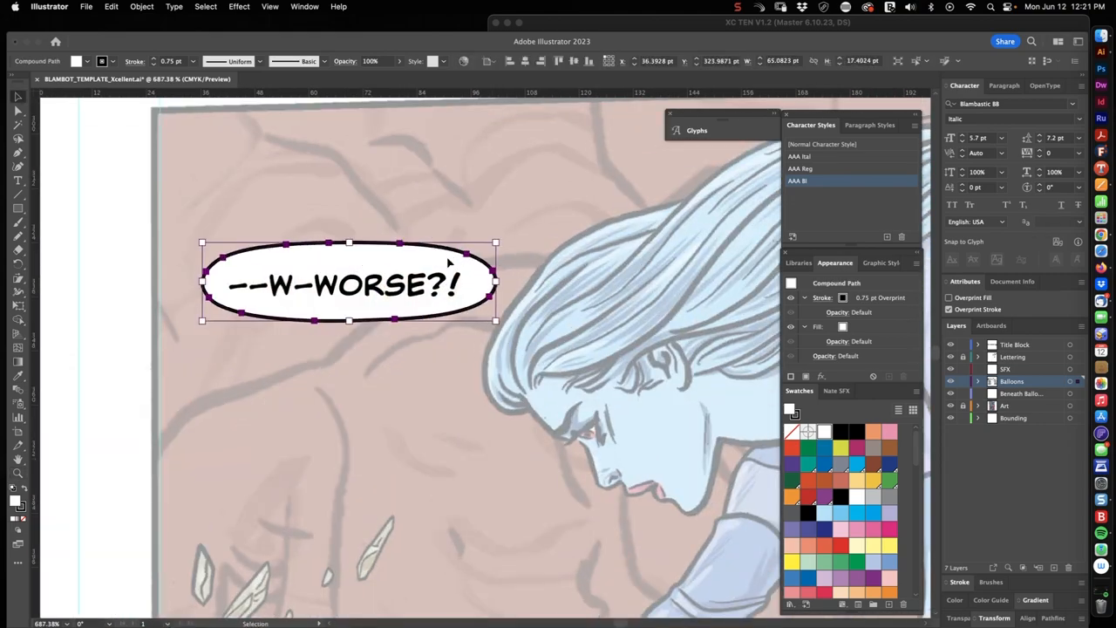
pyautogui.click(501, 340)
pyautogui.scroll(-3, 501, 340)
pyautogui.click(1070, 356)
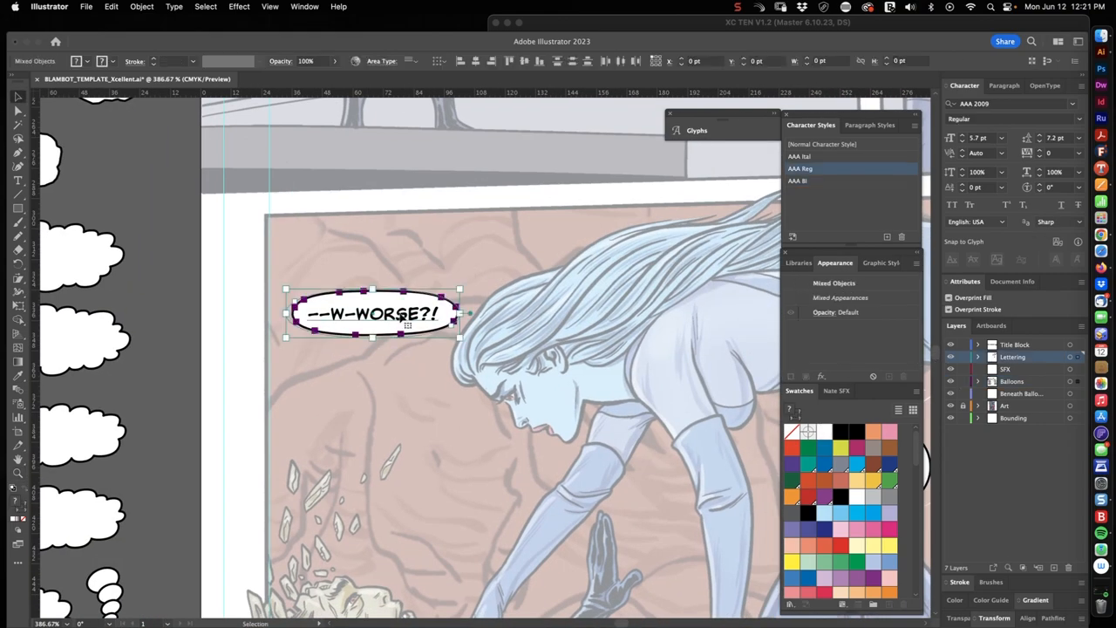
pyautogui.scroll(-5, 450, 362)
pyautogui.scroll(5, 451, 363)
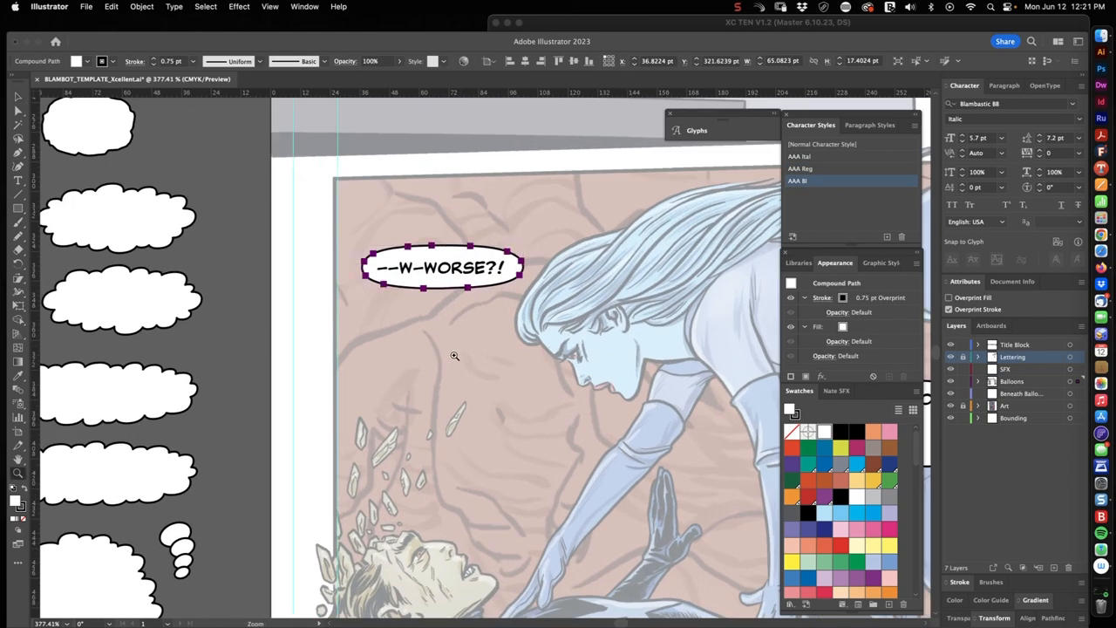
pyautogui.scroll(1, 463, 352)
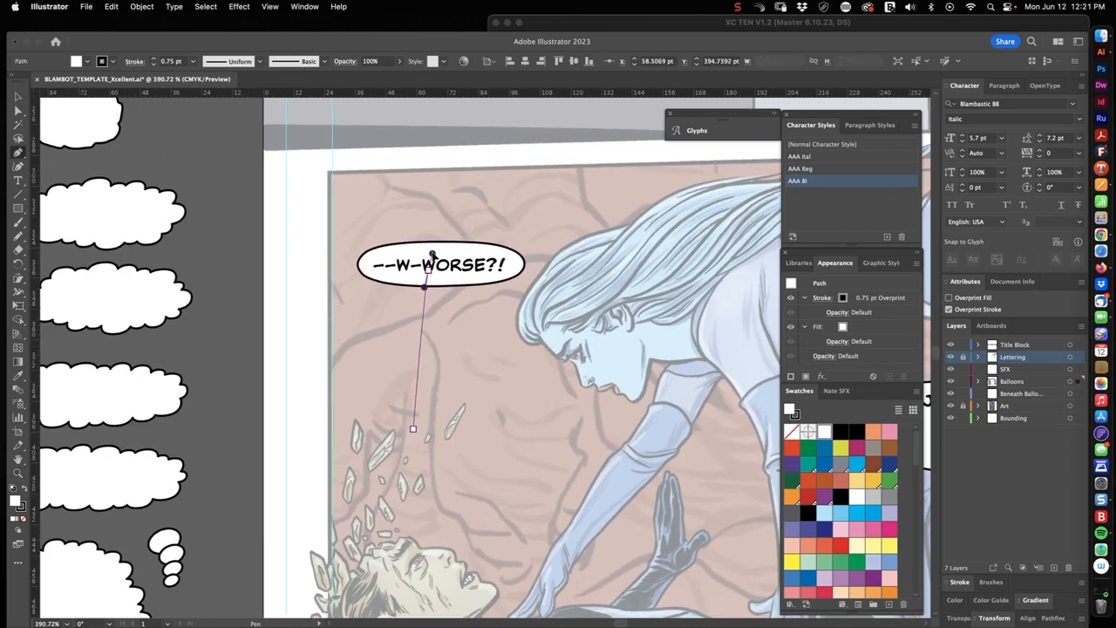
pyautogui.moveTo(427, 267); pyautogui.dragTo(435, 239)
pyautogui.scroll(5, 438, 416)
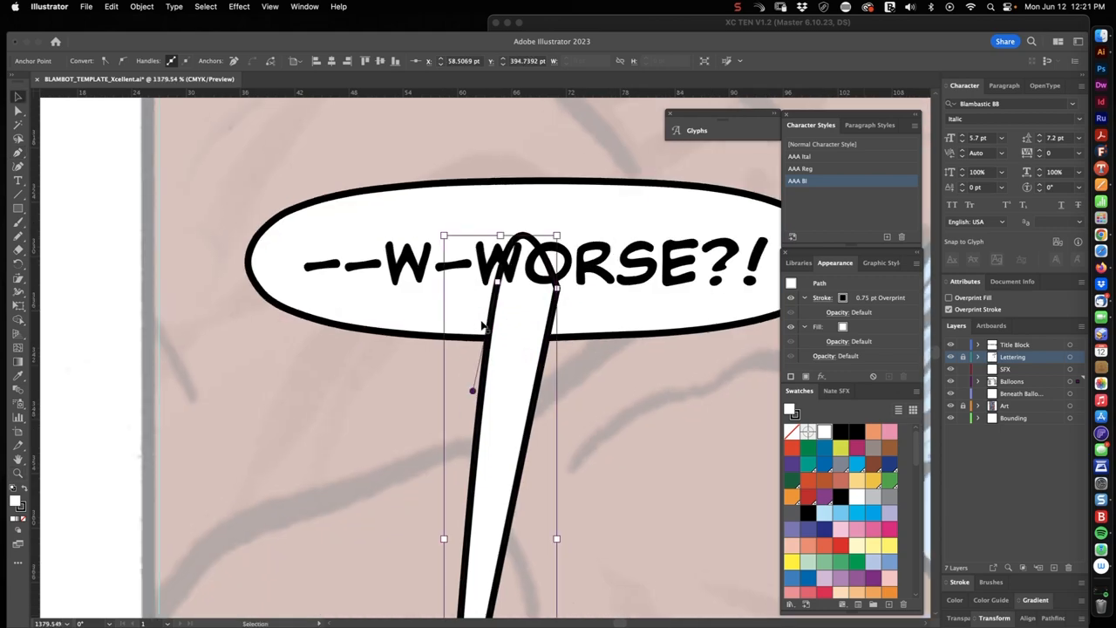
pyautogui.moveTo(453, 362); pyautogui.dragTo(422, 416)
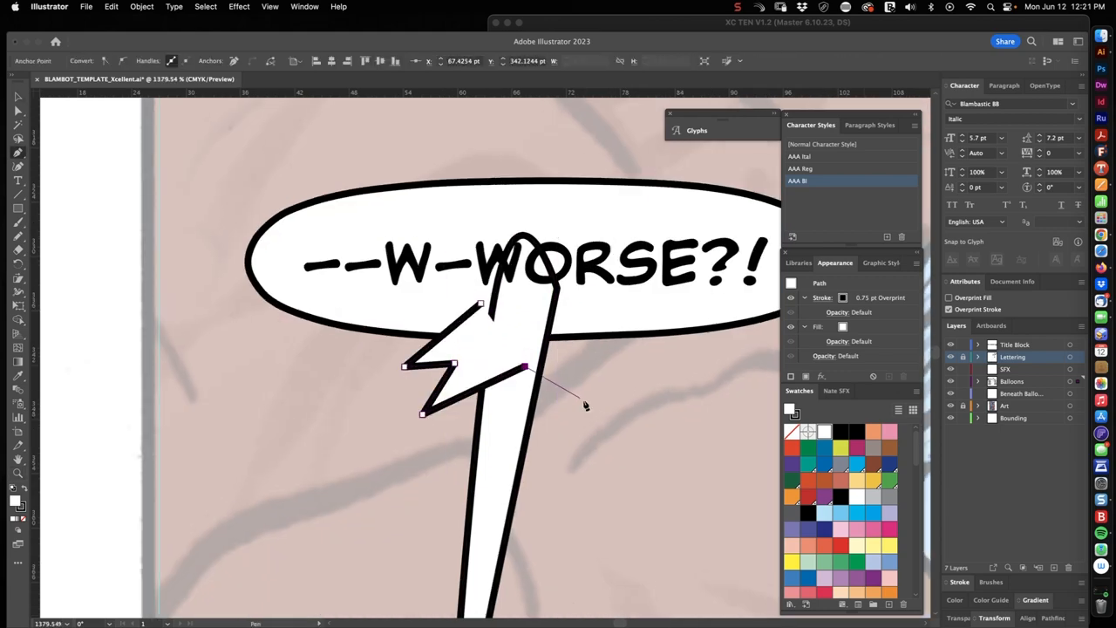
pyautogui.click(247, 505)
pyautogui.scroll(-8, 247, 505)
pyautogui.scroll(3, 386, 426)
pyautogui.scroll(5, 475, 367)
# Flatten the balloon around JOHN!, center the lettering, lock the Lettering layer and add a tail.
pyautogui.click(488, 384)
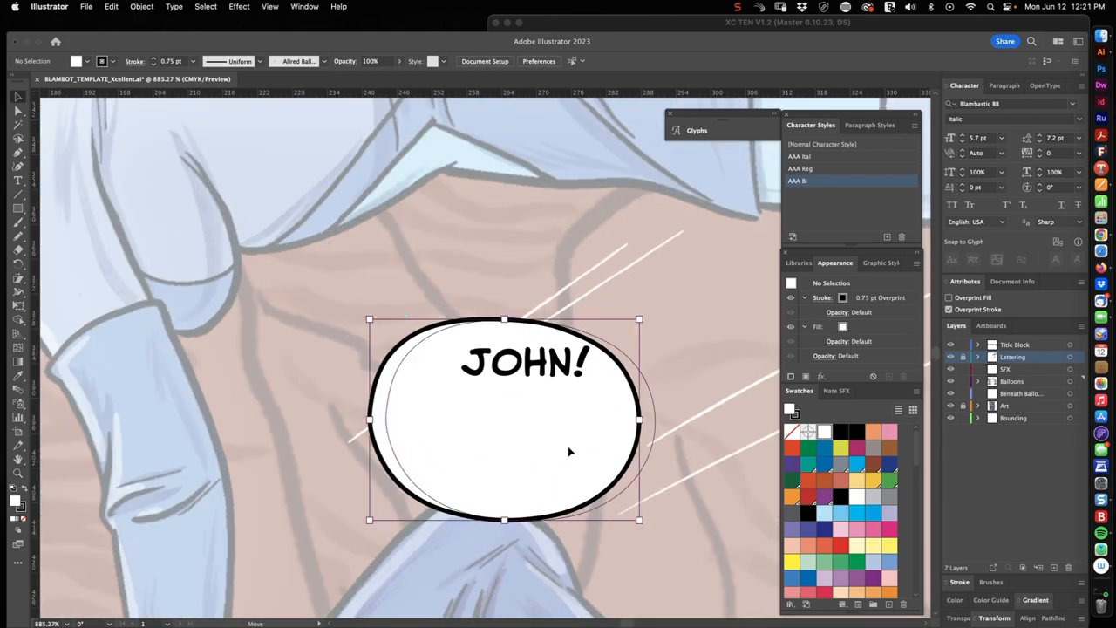
pyautogui.moveTo(523, 436); pyautogui.dragTo(523, 409)
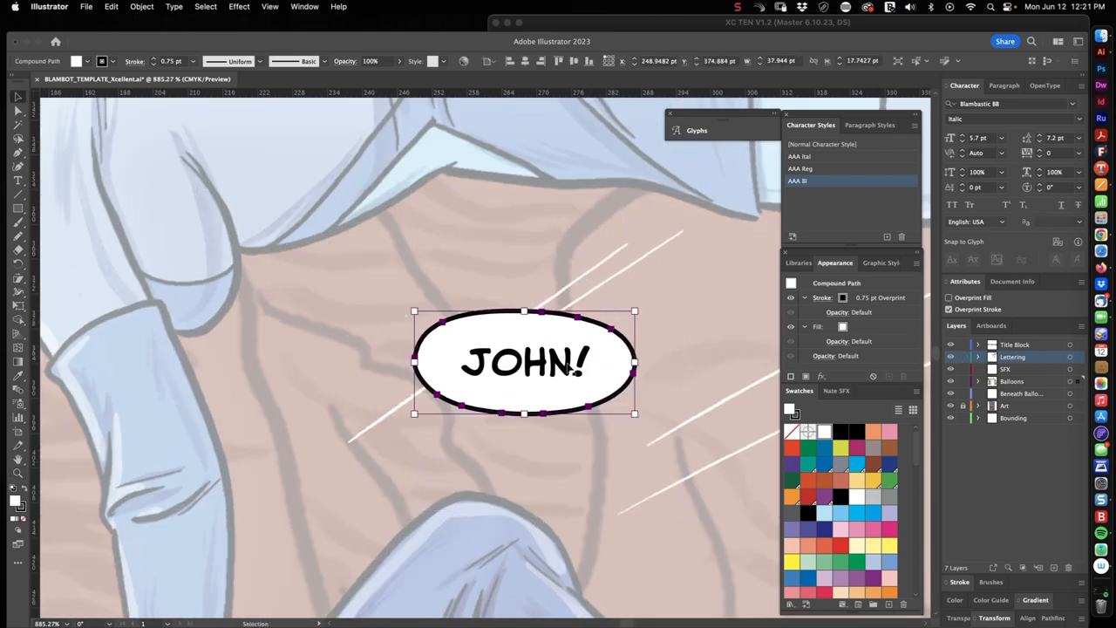
pyautogui.click(547, 367)
pyautogui.keyDown('shift'); pyautogui.click(632, 336); pyautogui.keyUp('shift')
pyautogui.moveTo(637, 309); pyautogui.dragTo(691, 288)
pyautogui.click(698, 274)
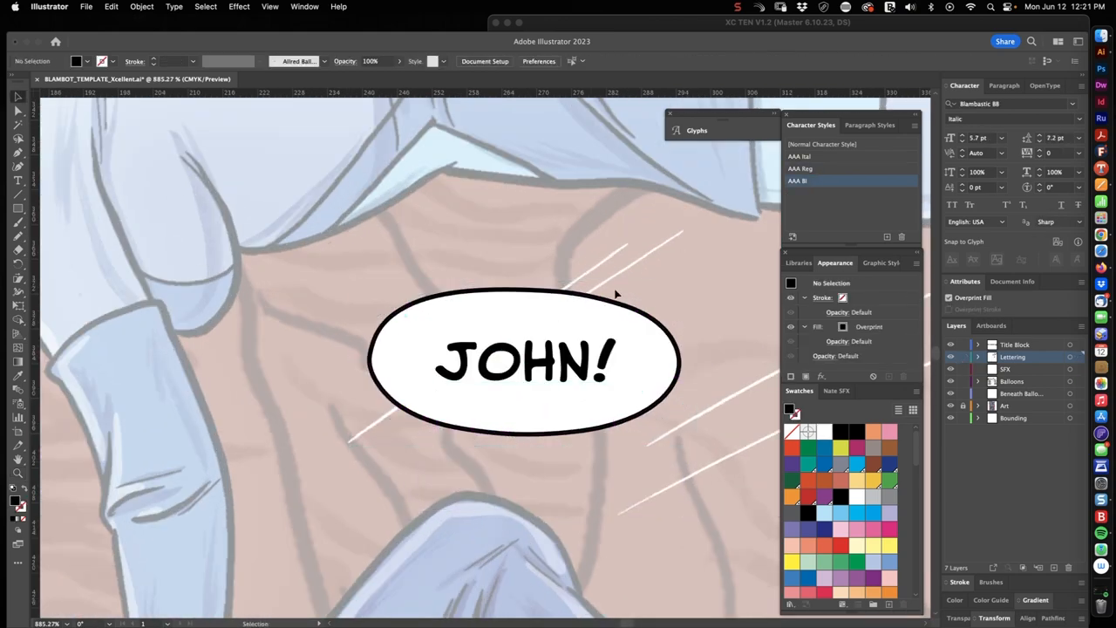
pyautogui.click(662, 313)
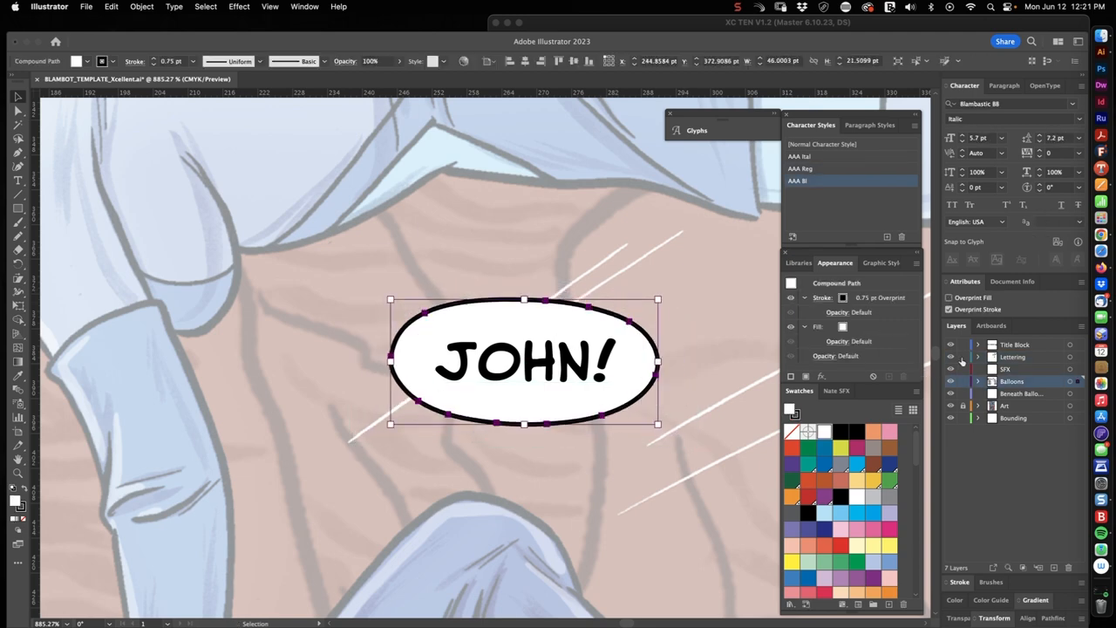
pyautogui.click(962, 357)
pyautogui.moveTo(349, 331); pyautogui.dragTo(523, 384)
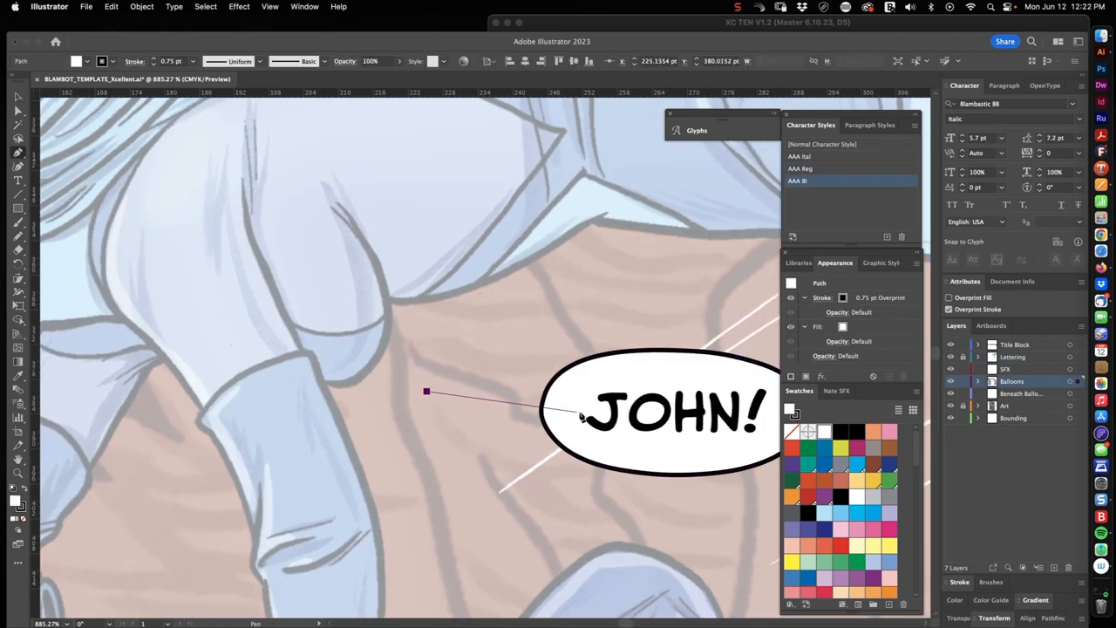
pyautogui.moveTo(580, 422); pyautogui.dragTo(630, 408)
pyautogui.press('super+0')
# Shrink the LOOK OUT! balloon and curve a tail out of it.
pyautogui.moveTo(453, 261); pyautogui.dragTo(446, 390)
pyautogui.scroll(5, 380, 440)
pyautogui.click(453, 270)
pyautogui.moveTo(575, 362); pyautogui.dragTo(542, 342)
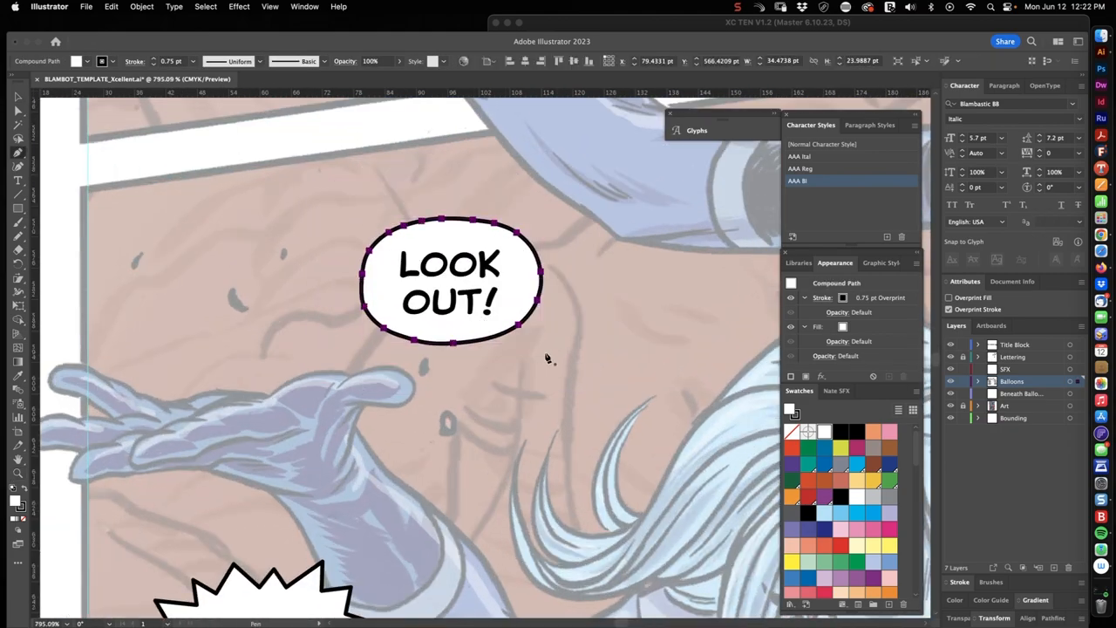
pyautogui.moveTo(499, 297); pyautogui.dragTo(485, 319)
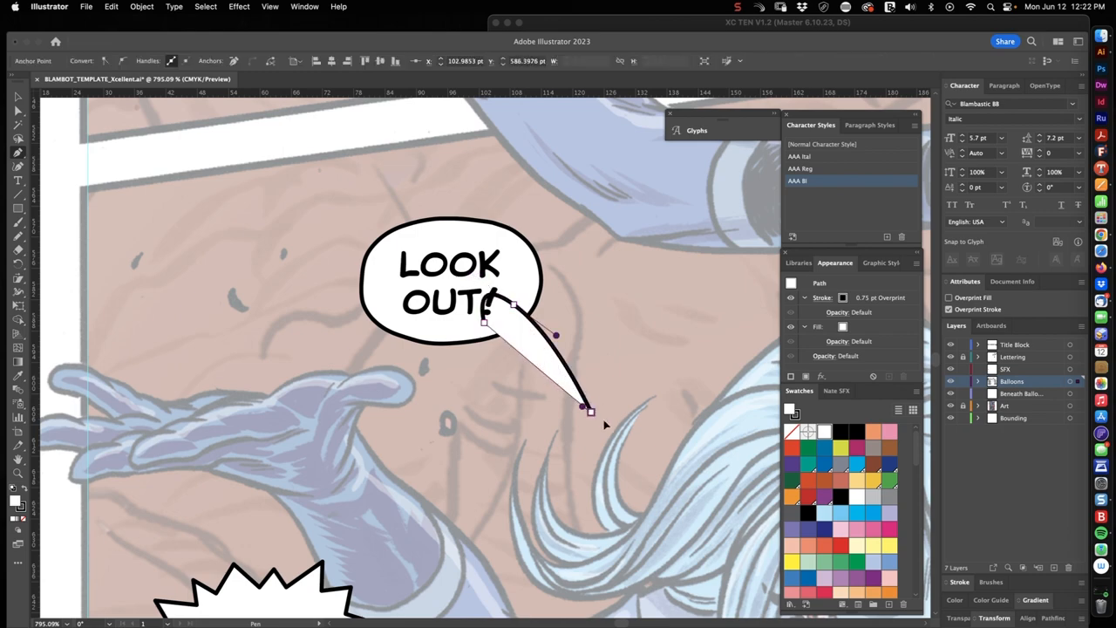
pyautogui.scroll(-5, 655, 394)
pyautogui.scroll(5, 349, 349)
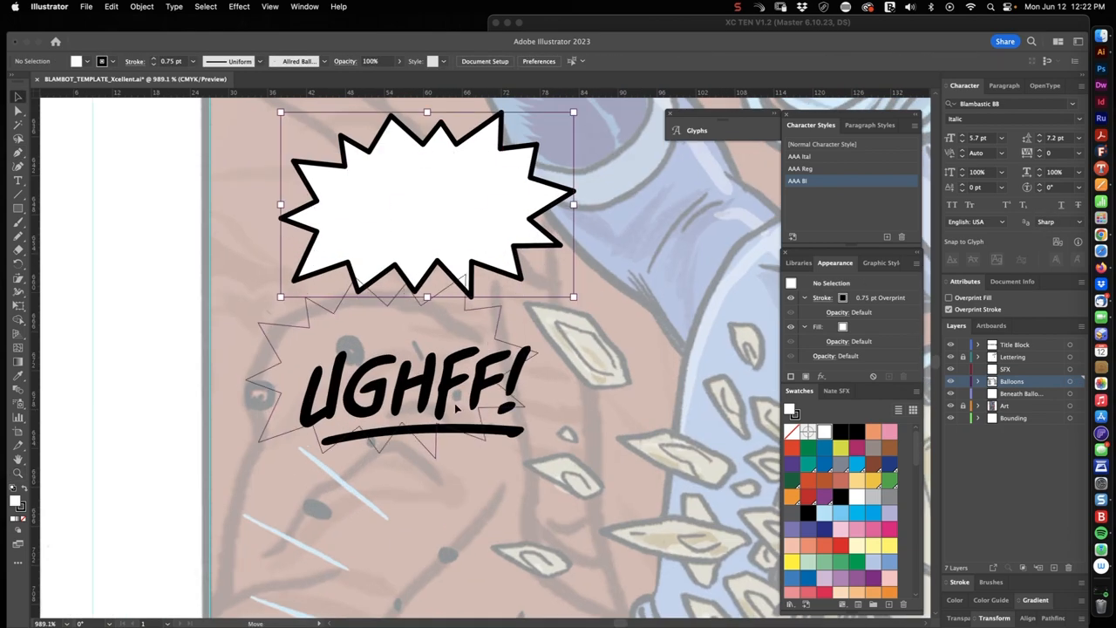
# Scale the jagged burst with its corner handles to enclose UGHFF!
pyautogui.click(392, 366)
pyautogui.moveTo(531, 463); pyautogui.dragTo(615, 506)
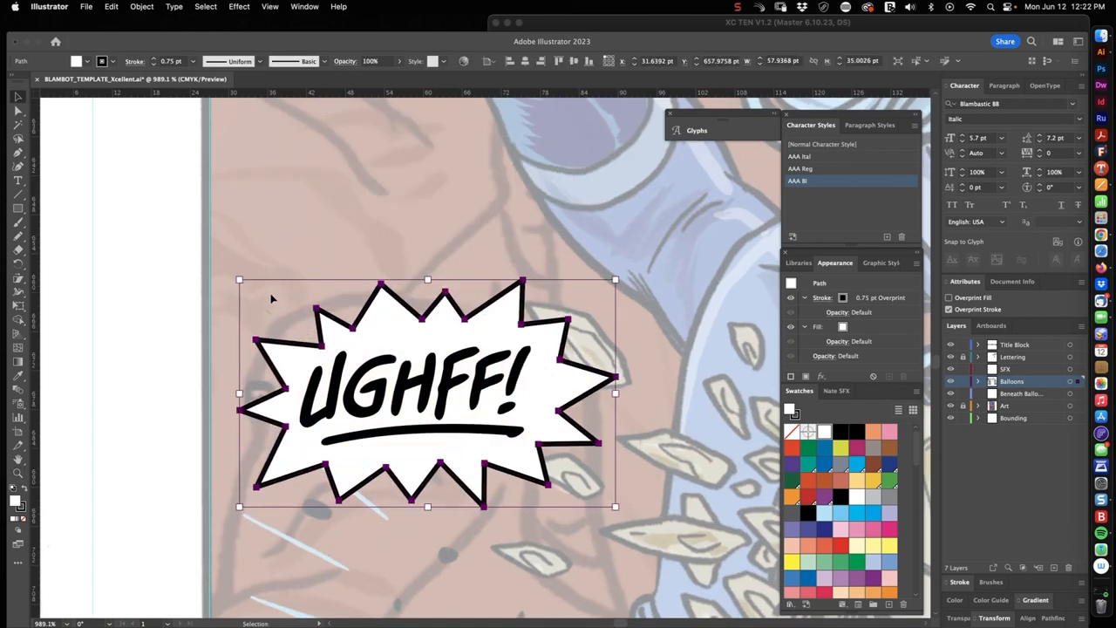
pyautogui.moveTo(235, 272); pyautogui.dragTo(237, 274)
pyautogui.moveTo(617, 272); pyautogui.dragTo(610, 276)
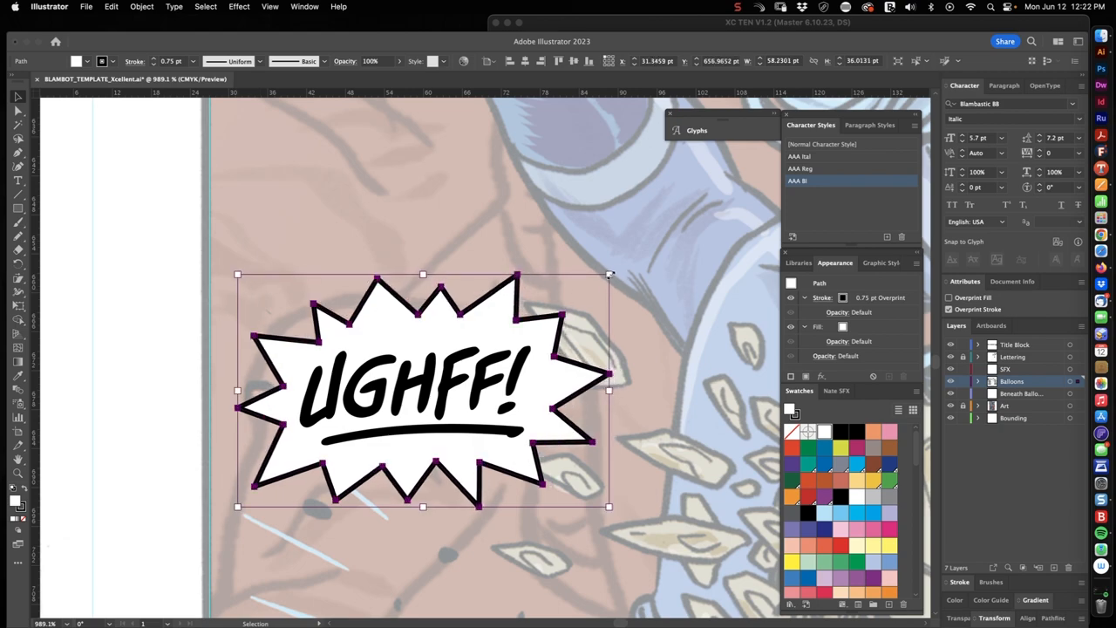
pyautogui.press('z')
pyautogui.moveTo(383, 375); pyautogui.dragTo(416, 379)
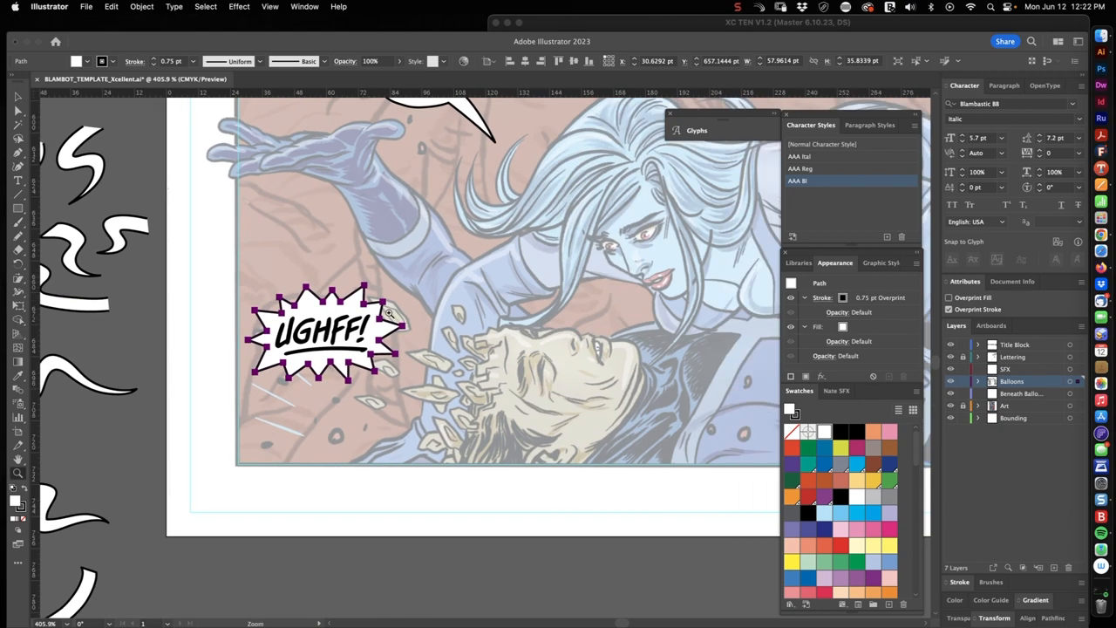
# Pull one burst anchor into a long tail toward the injured man with Direct Selection.
pyautogui.press('a')
pyautogui.click(381, 408)
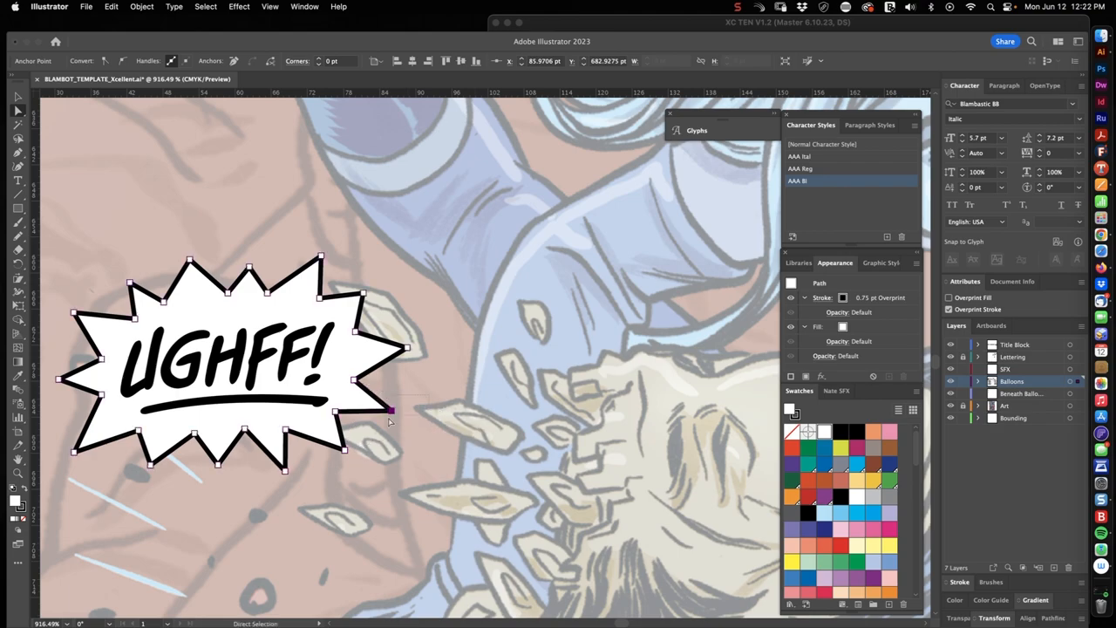
pyautogui.moveTo(486, 431); pyautogui.dragTo(487, 432)
pyautogui.press('z')
pyautogui.scroll(-5, 436, 366)
pyautogui.moveTo(366, 349); pyautogui.dragTo(410, 357)
pyautogui.moveTo(373, 320)
pyautogui.mouseDown()
pyautogui.moveTo(409, 323)
pyautogui.moveTo(331, 331)
pyautogui.mouseUp()
pyautogui.scroll(-5, 349, 332)
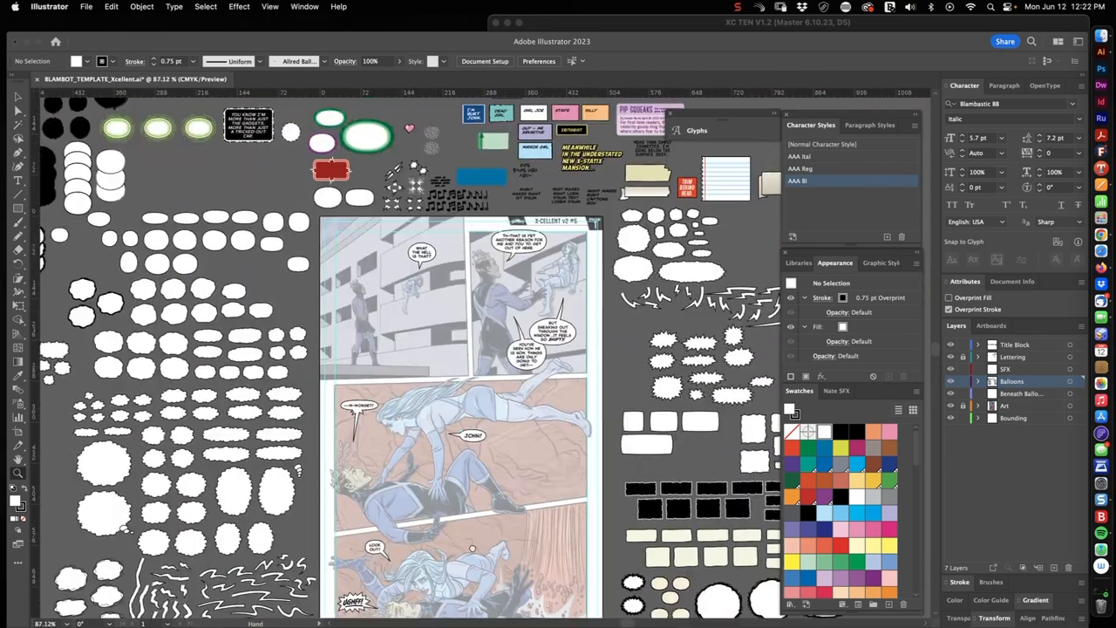
pyautogui.scroll(8, 261, 174)
# Copy AAAAAIGHHH!!! from the script and paste it as new text over the top panel.
pyautogui.press('super+Tab')
pyautogui.doubleClick(652, 247)
pyautogui.press('super+c')
pyautogui.press('super+Tab')
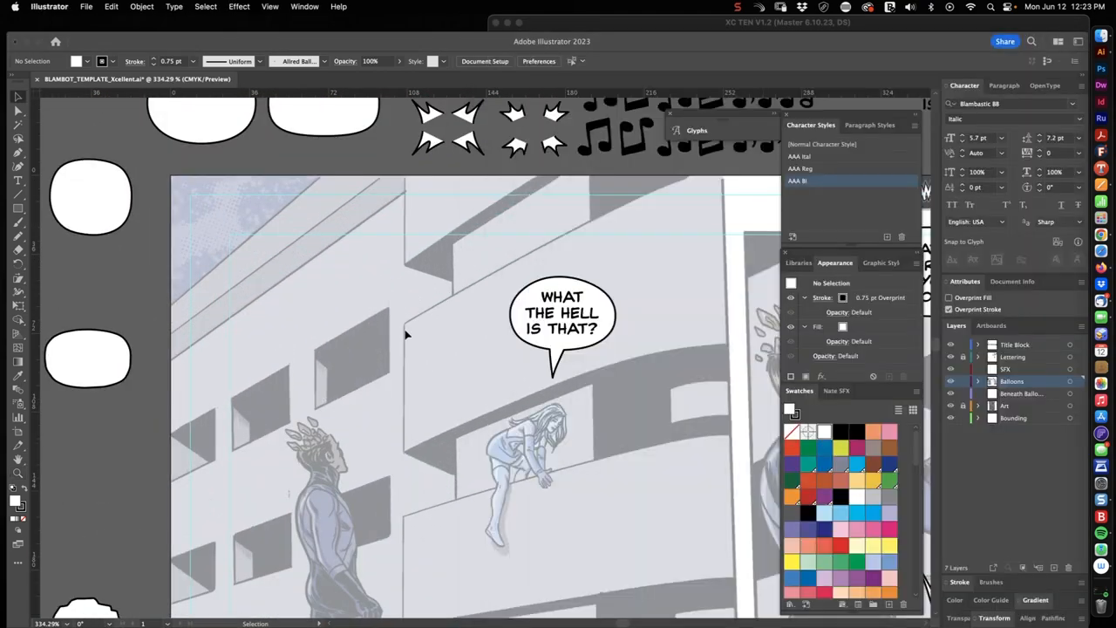
pyautogui.click(1033, 367)
pyautogui.press('t')
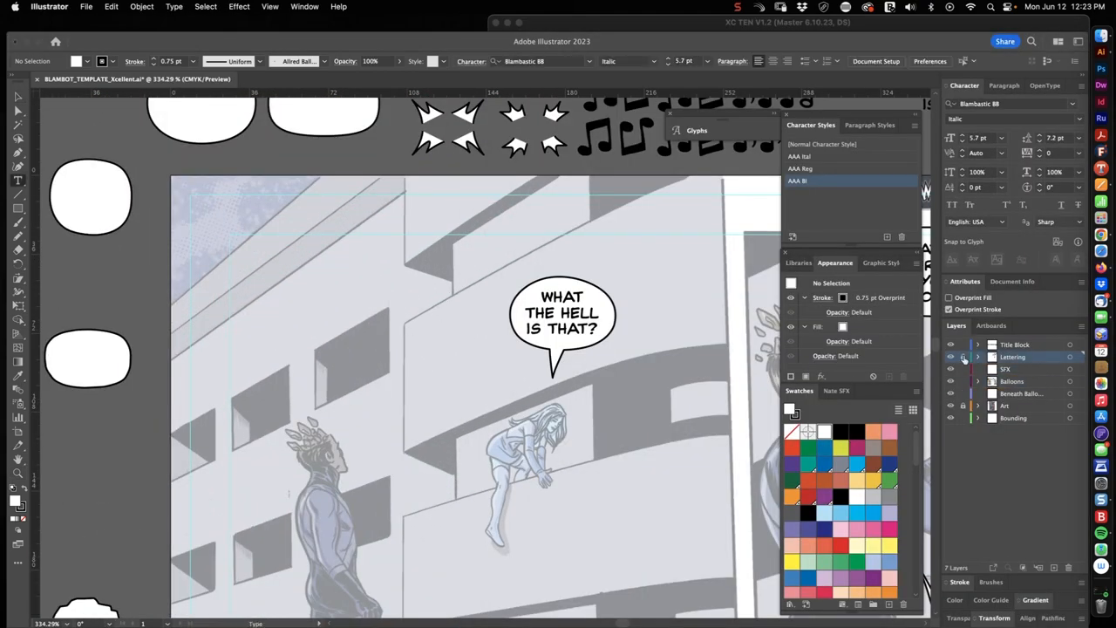
pyautogui.click(339, 305)
pyautogui.press('super+v')
pyautogui.press('Escape')
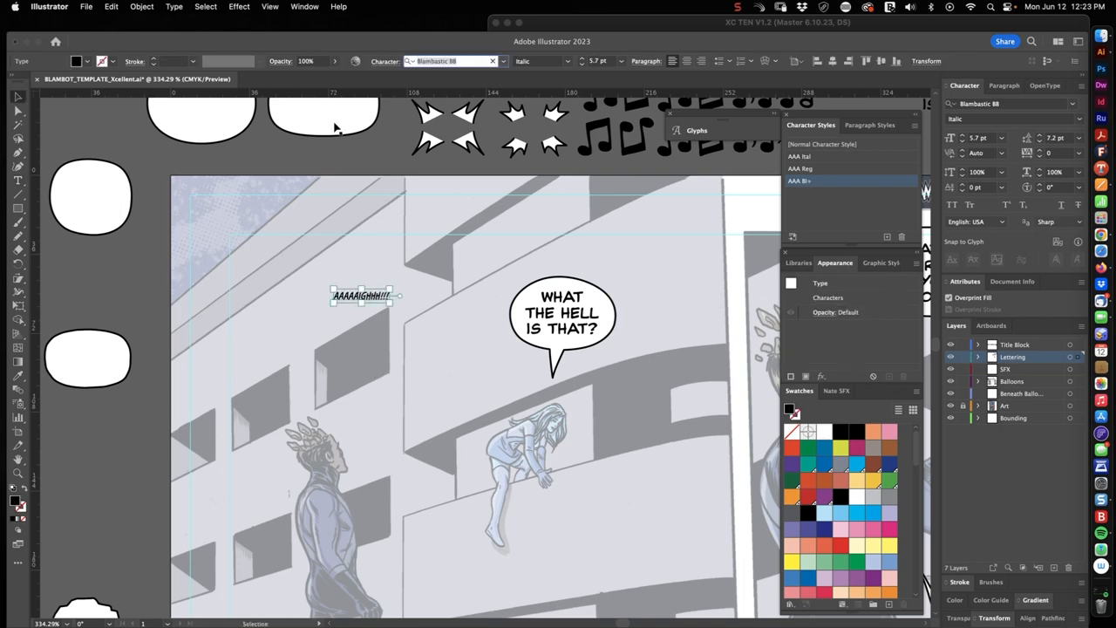
# Set the scream in Torn Asunder BB, trim it to AAAIGHHH!, outline it and shear it forward.
pyautogui.press('super+alt+shift+f')
pyautogui.write('torn')
pyautogui.click(604, 146)
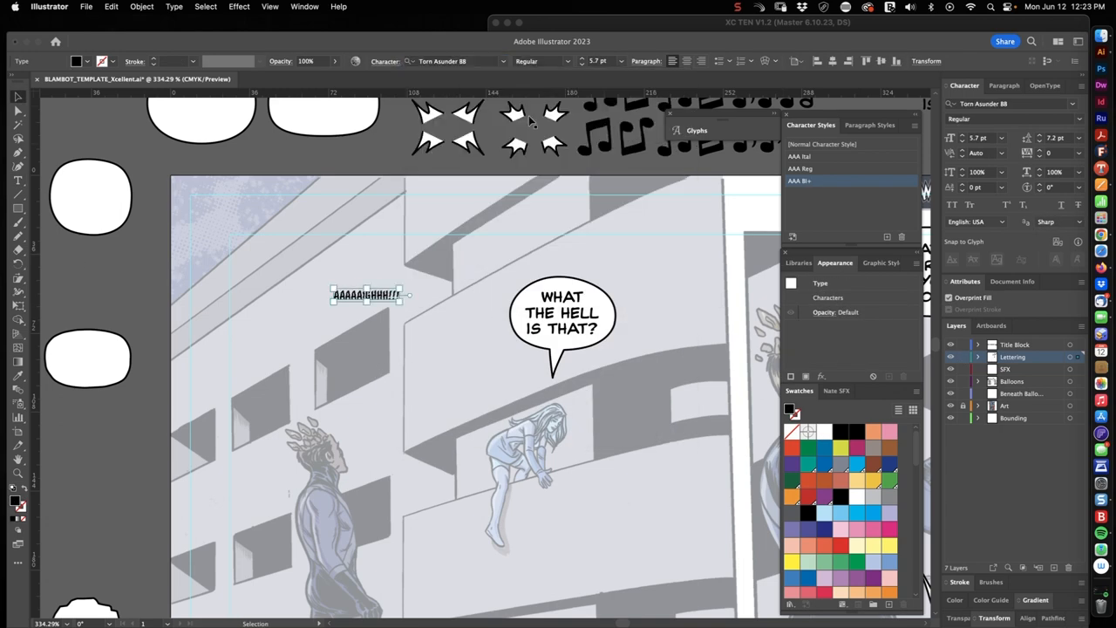
pyautogui.scroll(5, 366, 294)
pyautogui.moveTo(244, 283); pyautogui.dragTo(393, 283)
pyautogui.press('BackSpace')
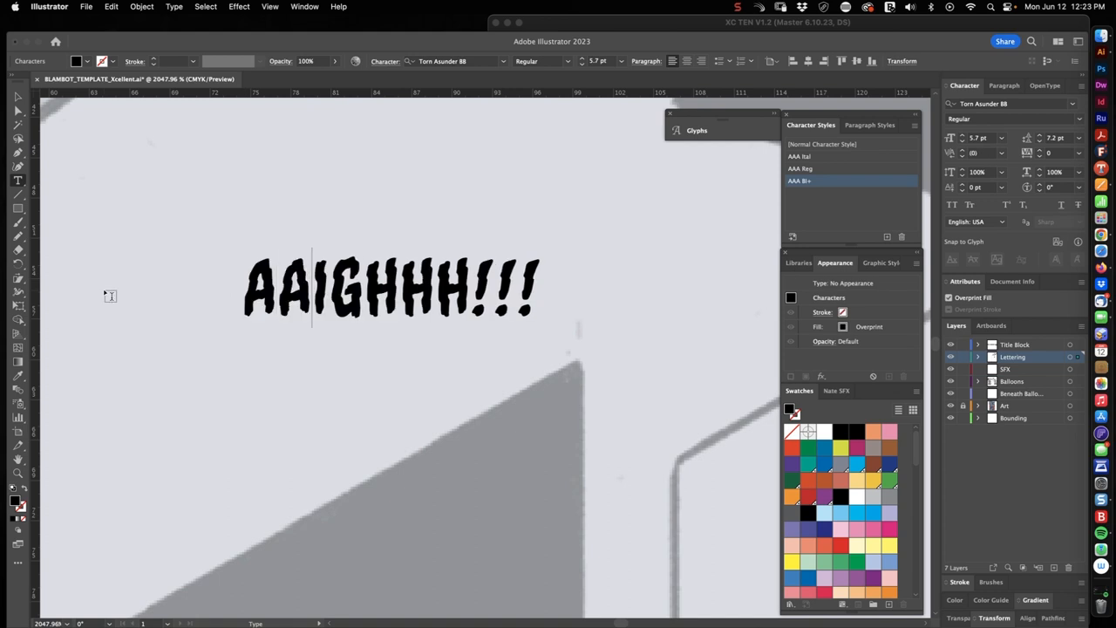
pyautogui.write('A')
pyautogui.moveTo(532, 284); pyautogui.dragTo(571, 283)
pyautogui.press('BackSpace')
pyautogui.press('Escape')
pyautogui.press('super+shift+o')
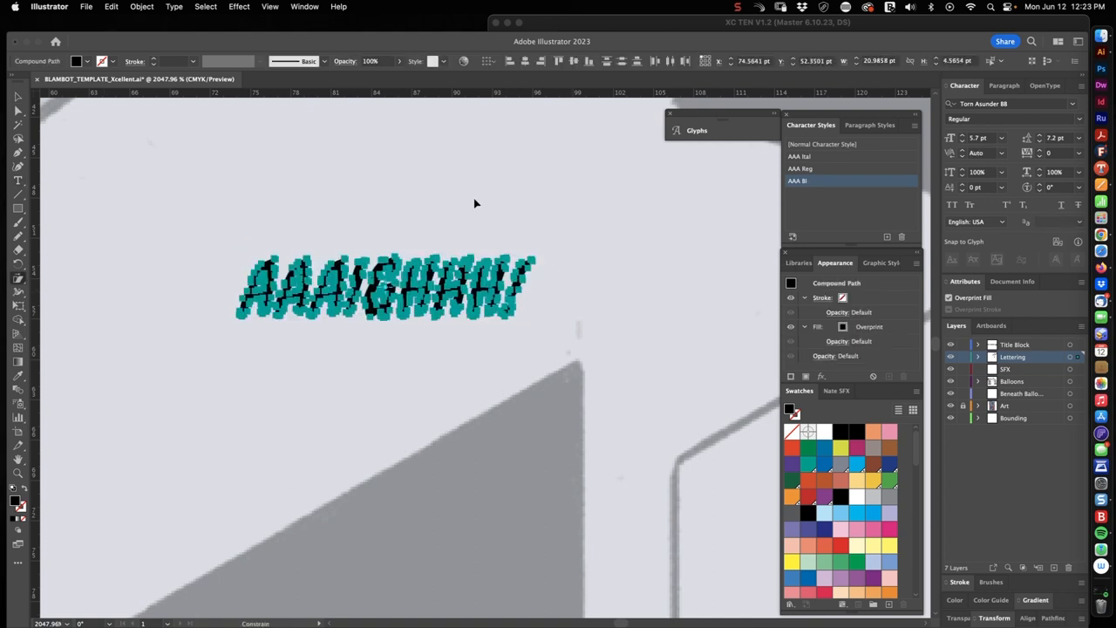
pyautogui.moveTo(527, 249); pyautogui.dragTo(557, 248)
pyautogui.scroll(5, 270, 309)
# Nudge the I, G, H letters and exclamation mark individually for a staggered look.
pyautogui.click(272, 311)
pyautogui.click(296, 340)
pyautogui.click(396, 288)
pyautogui.moveTo(397, 305); pyautogui.dragTo(410, 288)
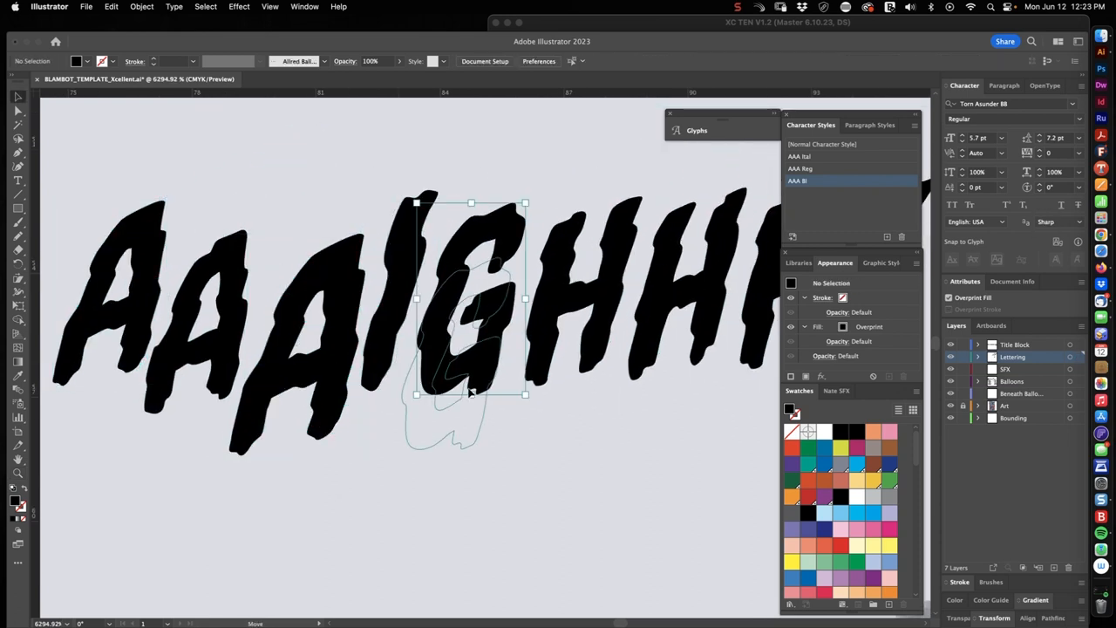
pyautogui.moveTo(488, 279); pyautogui.dragTo(470, 331)
pyautogui.hscroll(3, 594, 175)
pyautogui.click(436, 305)
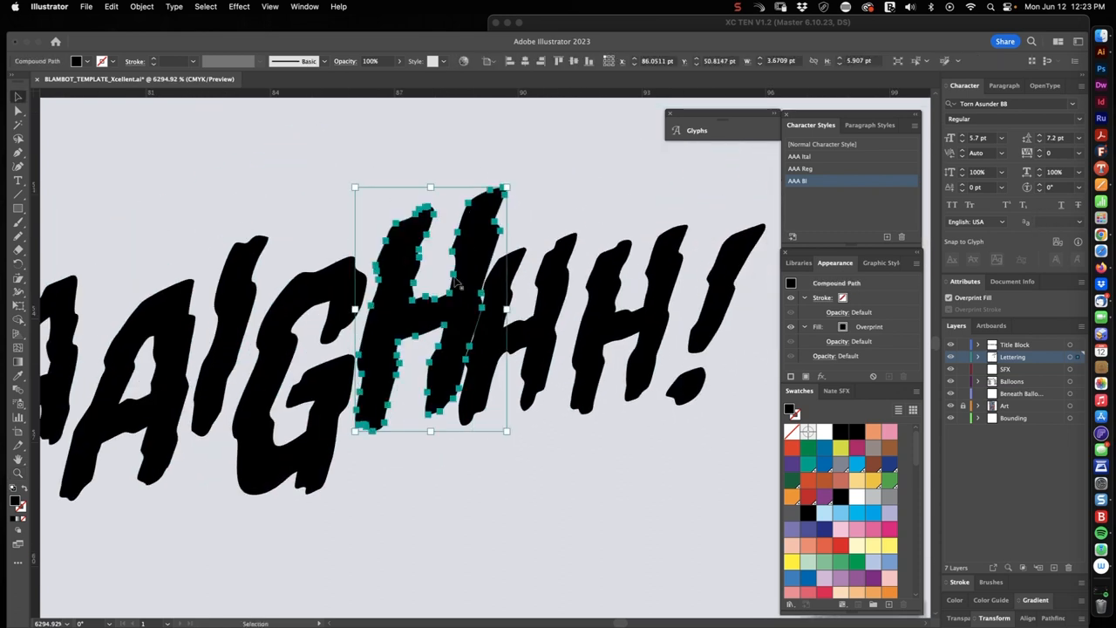
pyautogui.moveTo(488, 279); pyautogui.dragTo(523, 287)
pyautogui.moveTo(645, 331)
pyautogui.mouseDown()
pyautogui.moveTo(682, 341)
pyautogui.moveTo(689, 332)
pyautogui.mouseUp()
pyautogui.press('space')
pyautogui.moveTo(523, 367); pyautogui.dragTo(488, 383)
pyautogui.click(610, 436)
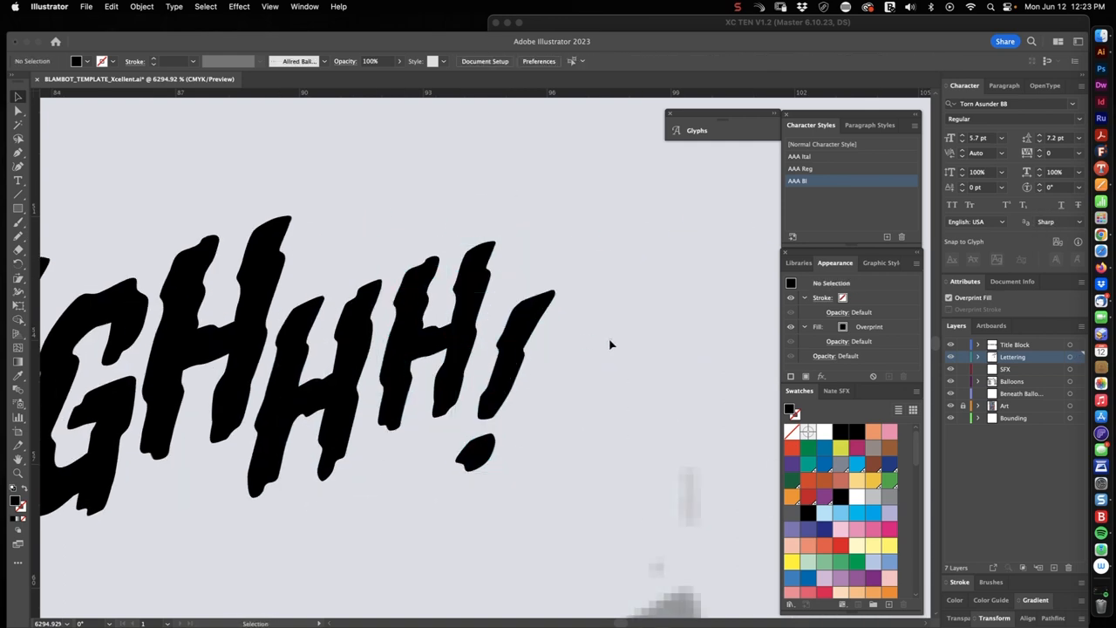
pyautogui.scroll(-5, 647, 345)
pyautogui.scroll(3, 305, 288)
# Shift the A letters into a bouncy arrangement and select the whole lettering.
pyautogui.press('v')
pyautogui.click(384, 366)
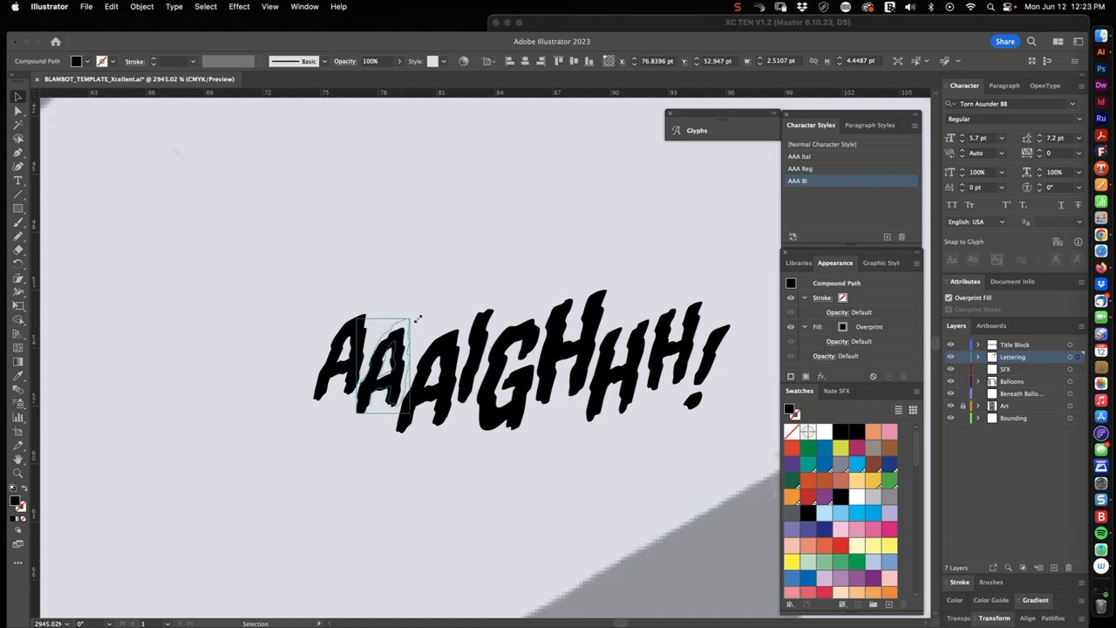
pyautogui.moveTo(419, 318); pyautogui.dragTo(454, 332)
pyautogui.moveTo(383, 366); pyautogui.dragTo(349, 348)
pyautogui.scroll(-5, 370, 399)
pyautogui.hotkey('ctrl', 'a')
pyautogui.scroll(-5, 615, 324)
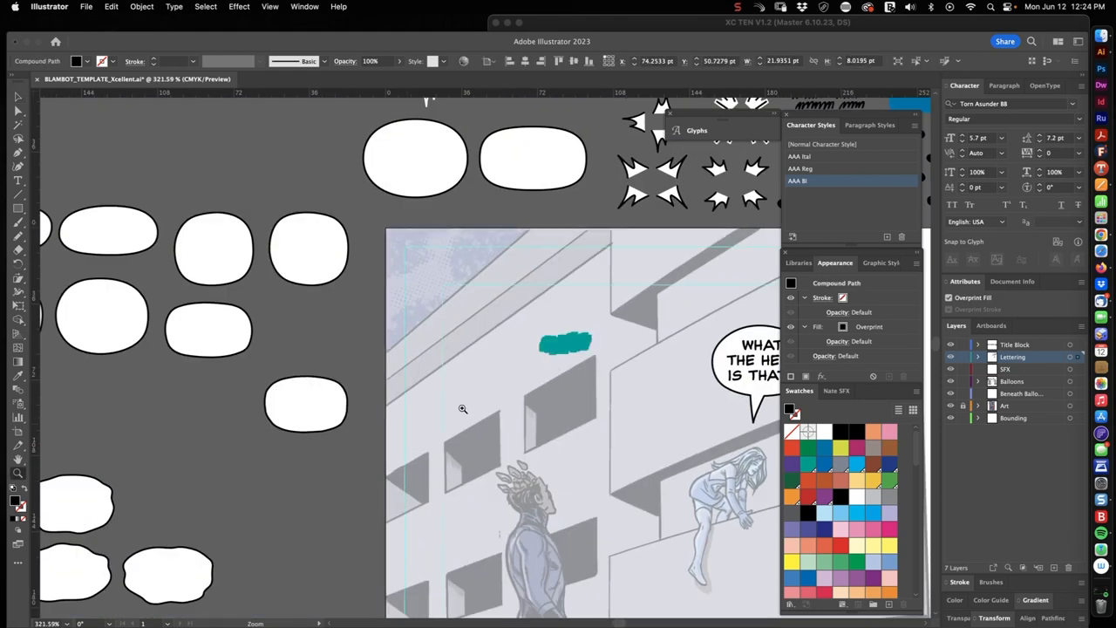
pyautogui.scroll(4, 401, 346)
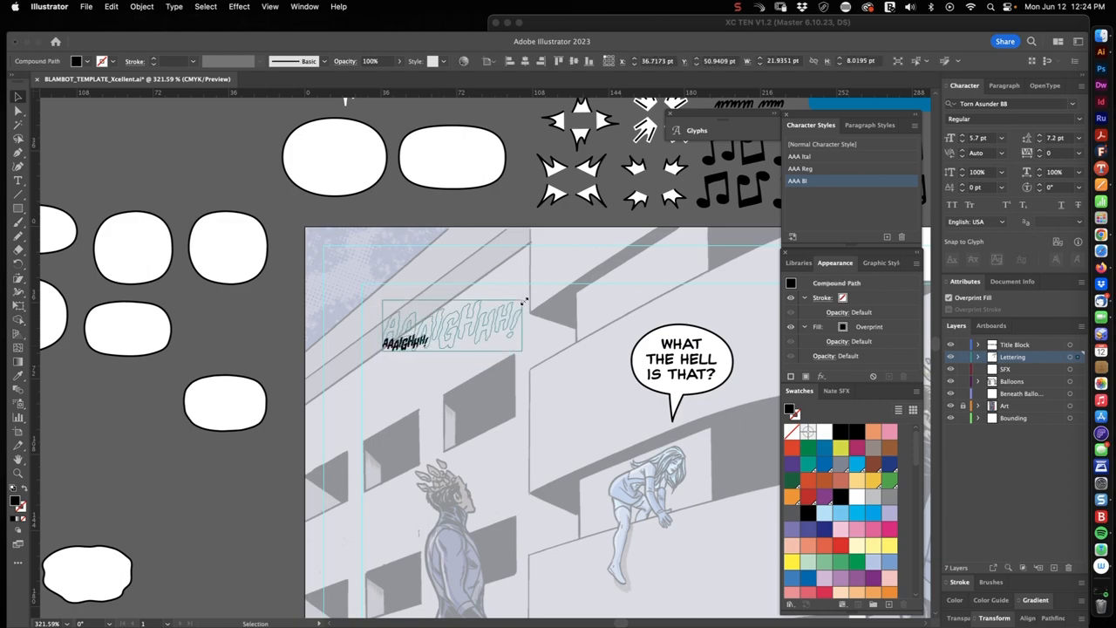
# Move a spiky burst from the pasteboard behind AAAIGHHH! and enlarge it.
pyautogui.click(541, 295)
pyautogui.scroll(-4, 494, 387)
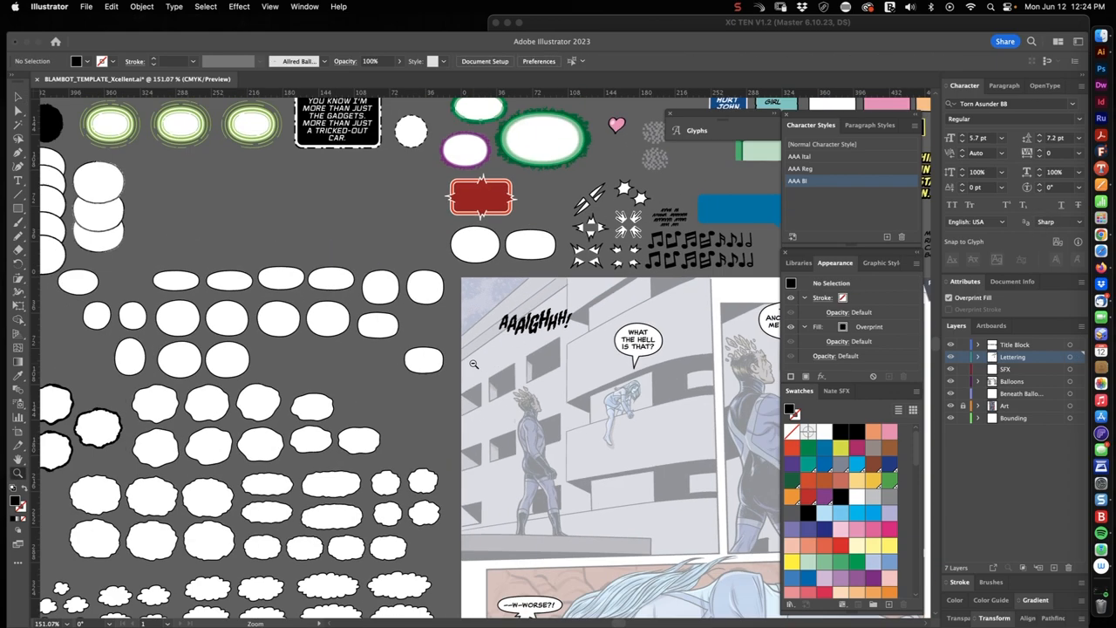
pyautogui.scroll(-3, 572, 350)
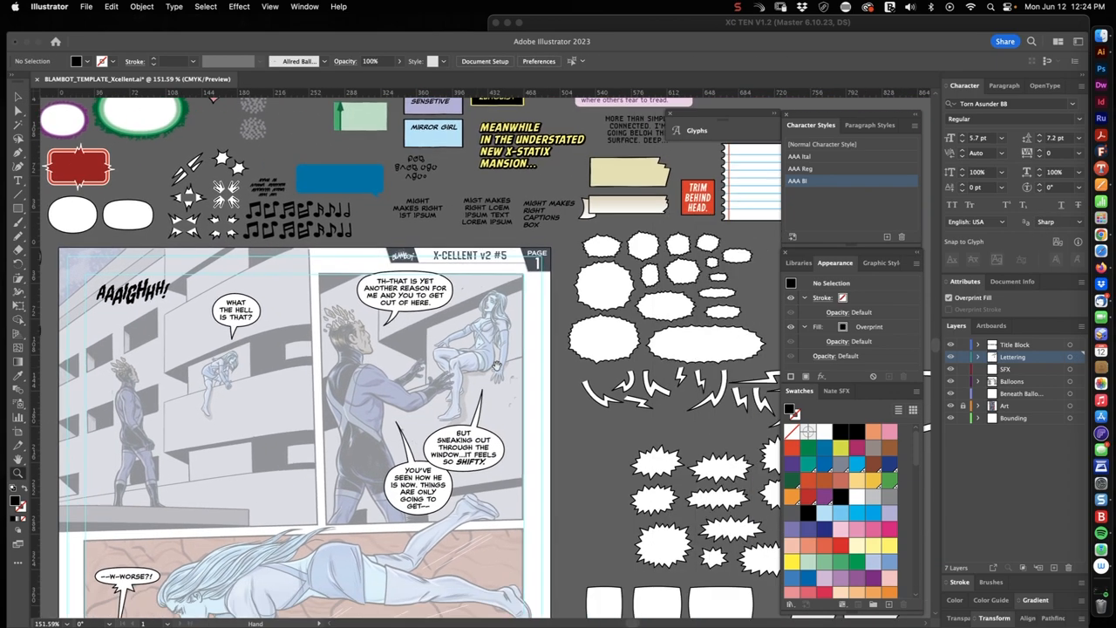
pyautogui.scroll(-2, 523, 375)
pyautogui.scroll(6, 266, 347)
pyautogui.click(471, 436)
pyautogui.moveTo(401, 449); pyautogui.dragTo(401, 270)
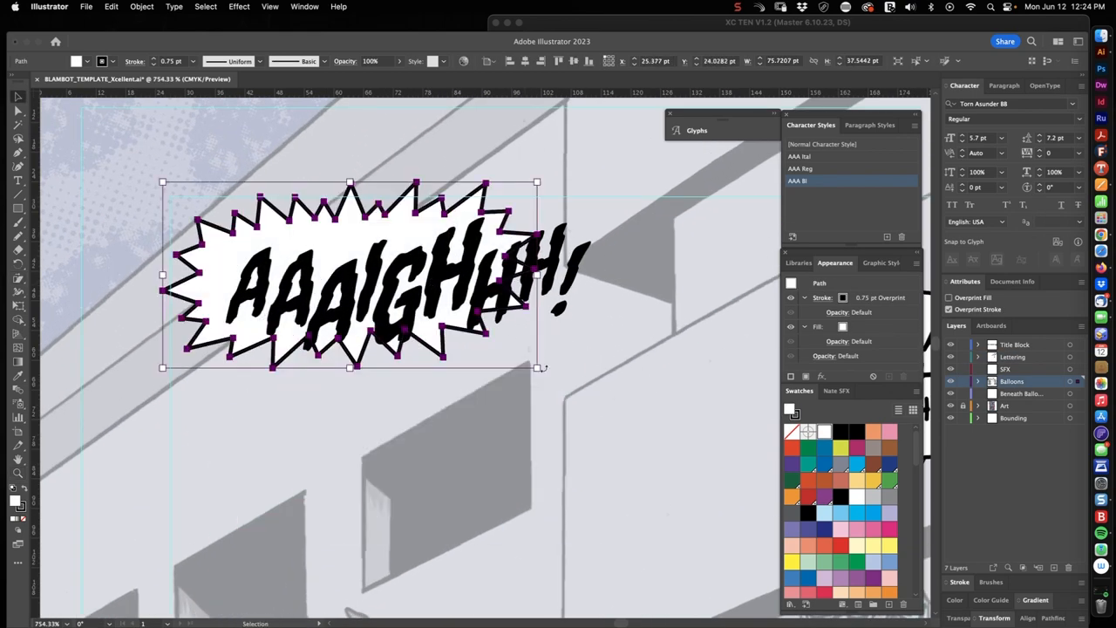
pyautogui.moveTo(215, 179); pyautogui.dragTo(156, 179)
pyautogui.moveTo(403, 180); pyautogui.dragTo(403, 169)
# Widen the burst around the lettering and reposition burst and lettering together.
pyautogui.click(613, 327)
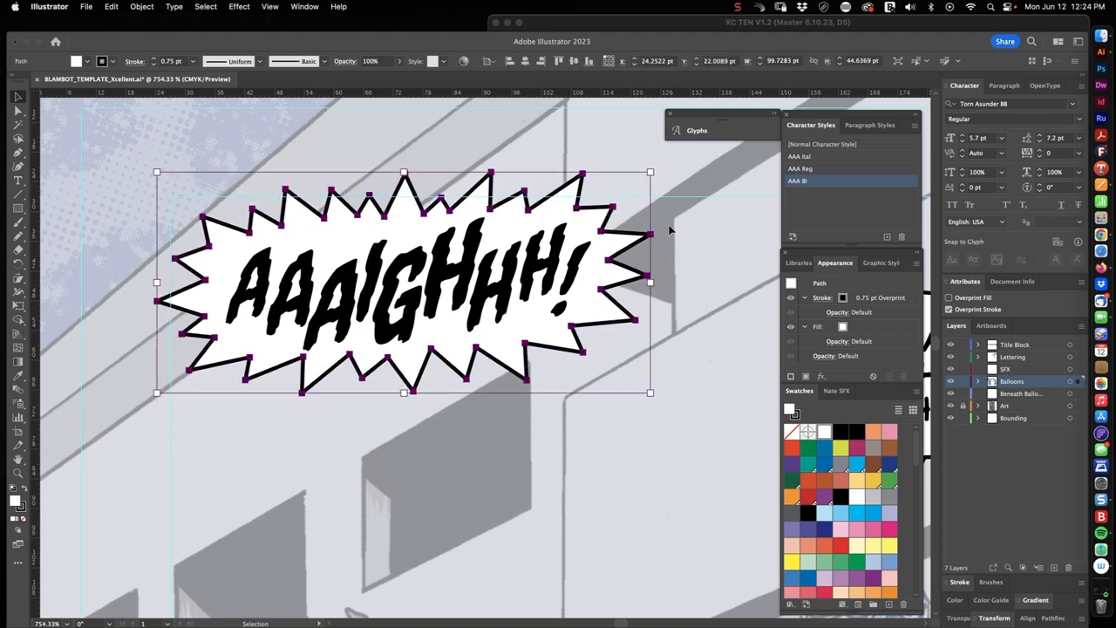
pyautogui.moveTo(649, 175); pyautogui.dragTo(659, 169)
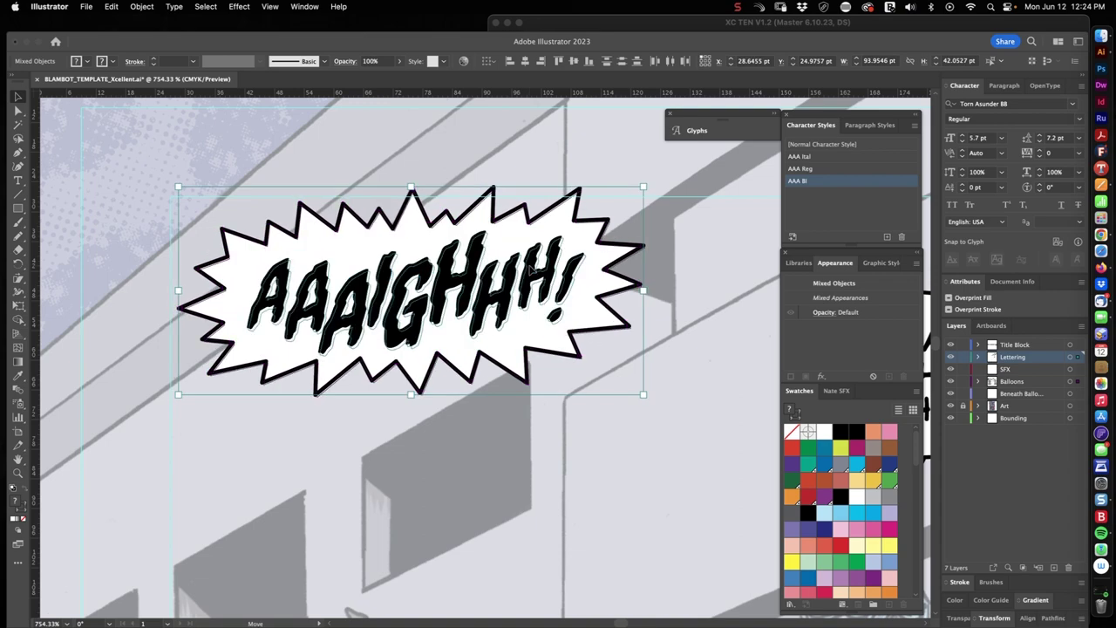
pyautogui.moveTo(523, 270); pyautogui.dragTo(674, 273)
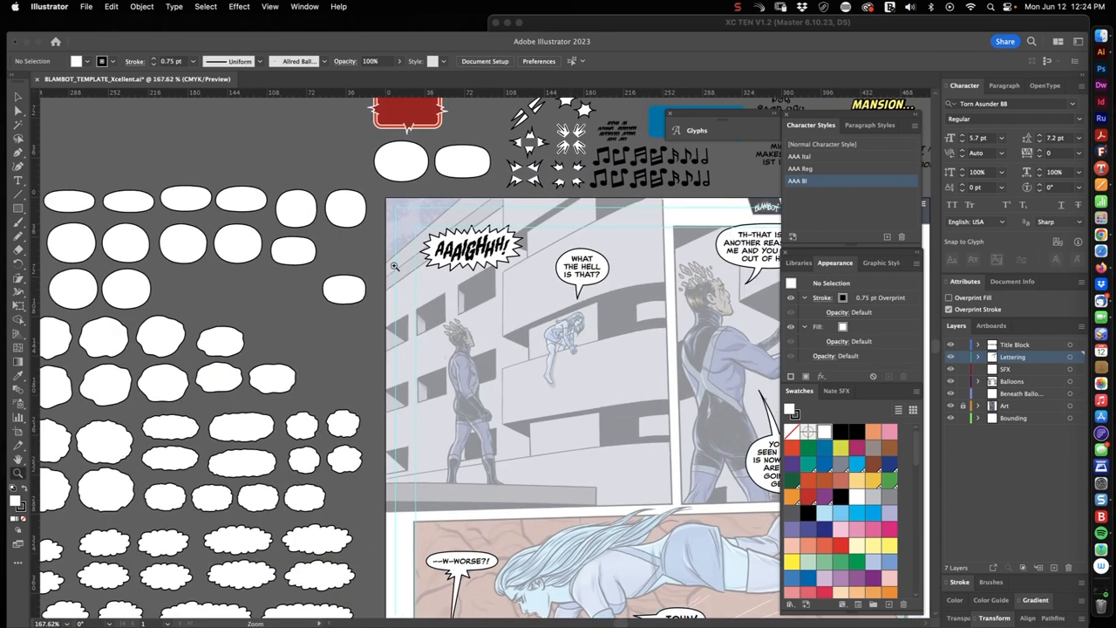
pyautogui.moveTo(384, 272); pyautogui.dragTo(489, 268)
# Pencil a wavy tail from the lower balloon to the burst and outline-stroke it into a white tube.
pyautogui.moveTo(430, 358); pyautogui.dragTo(318, 397)
pyautogui.press('super+z')
pyautogui.press('super+z')
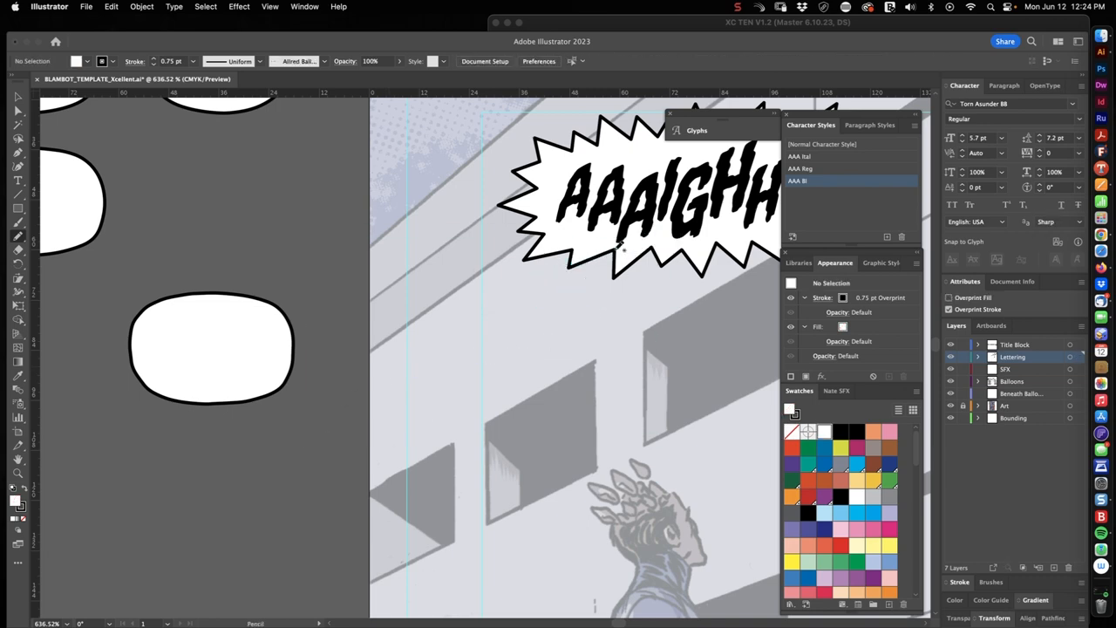
pyautogui.moveTo(475, 336); pyautogui.dragTo(301, 436)
pyautogui.press('F5')
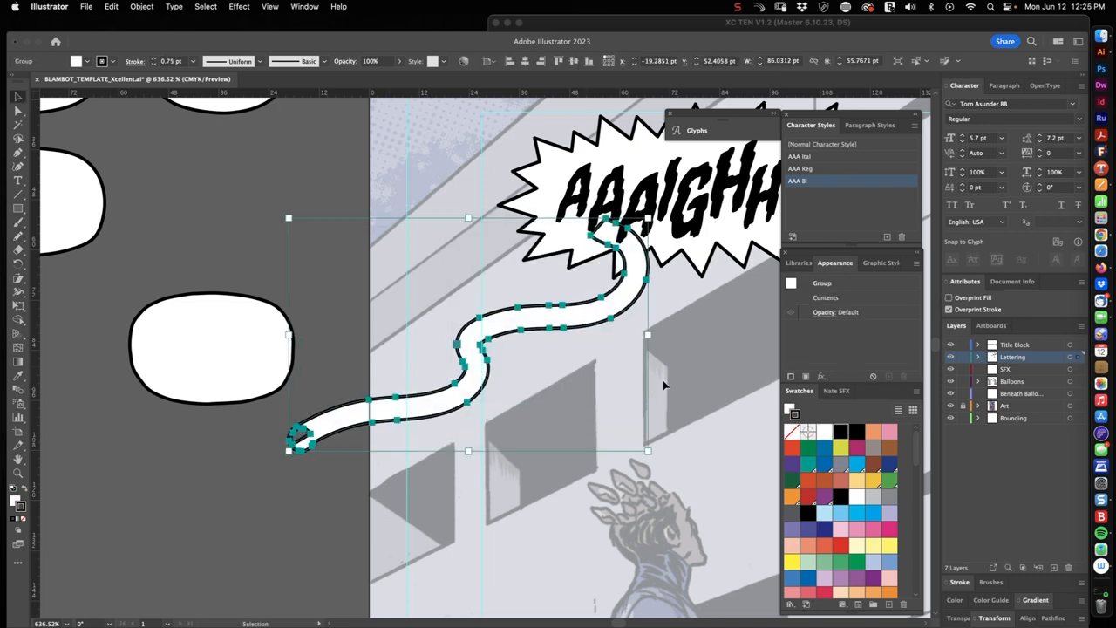
pyautogui.moveTo(698, 360); pyautogui.dragTo(623, 332)
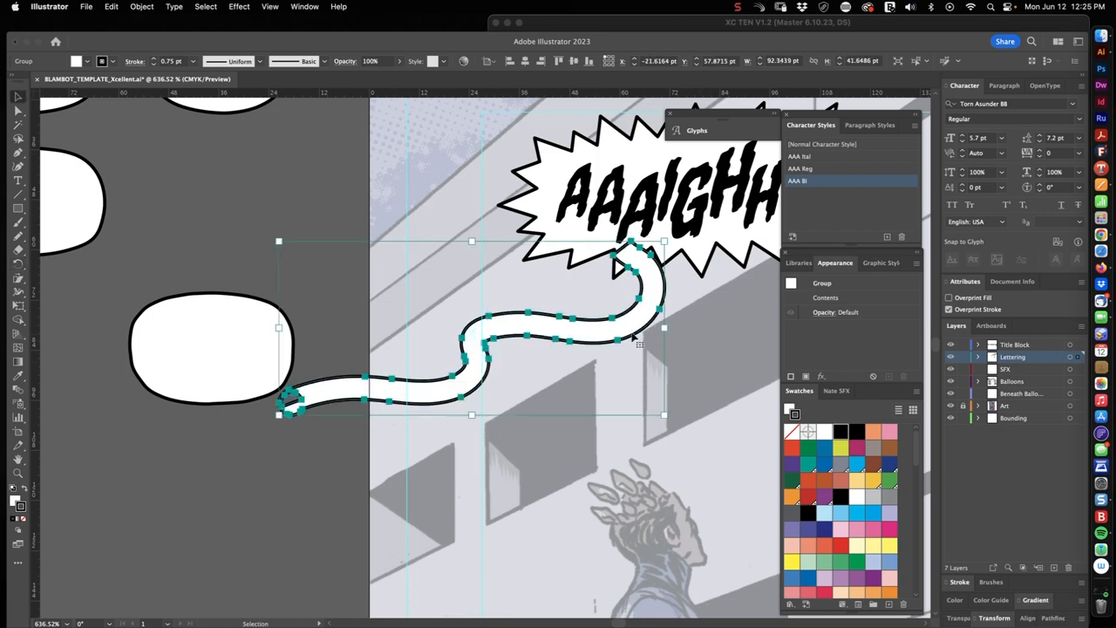
# Pull the burst's notch anchor aside where the tube joins, then select the burst and tube.
pyautogui.press('super+0')
pyautogui.click(566, 411)
pyautogui.scroll(5, 566, 412)
pyautogui.scroll(5, 567, 349)
pyautogui.click(626, 331)
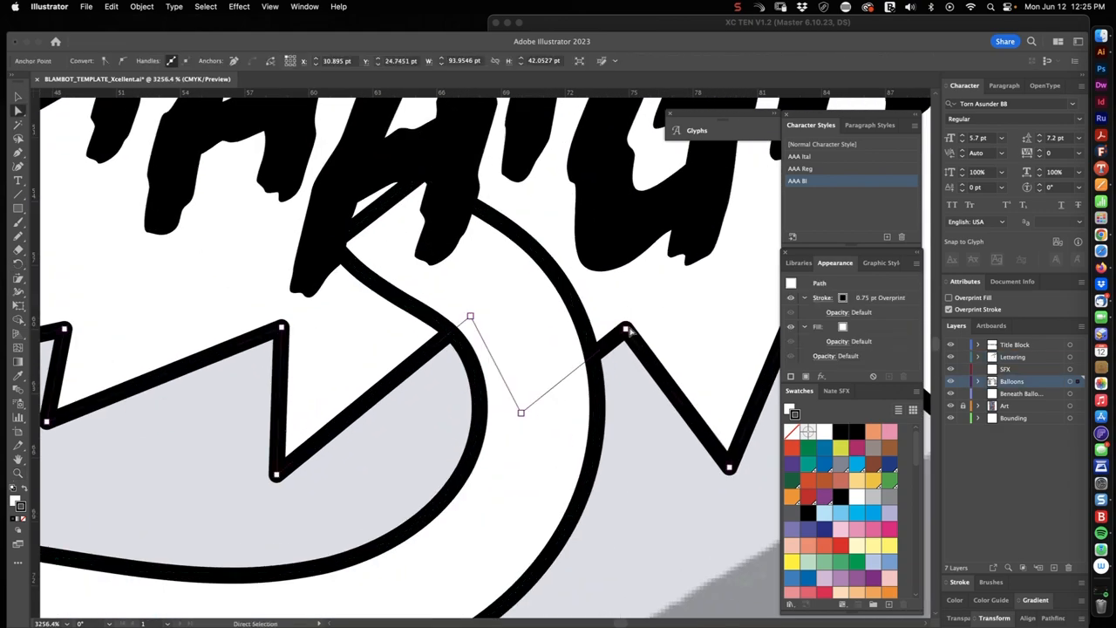
pyautogui.moveTo(575, 335); pyautogui.dragTo(549, 411)
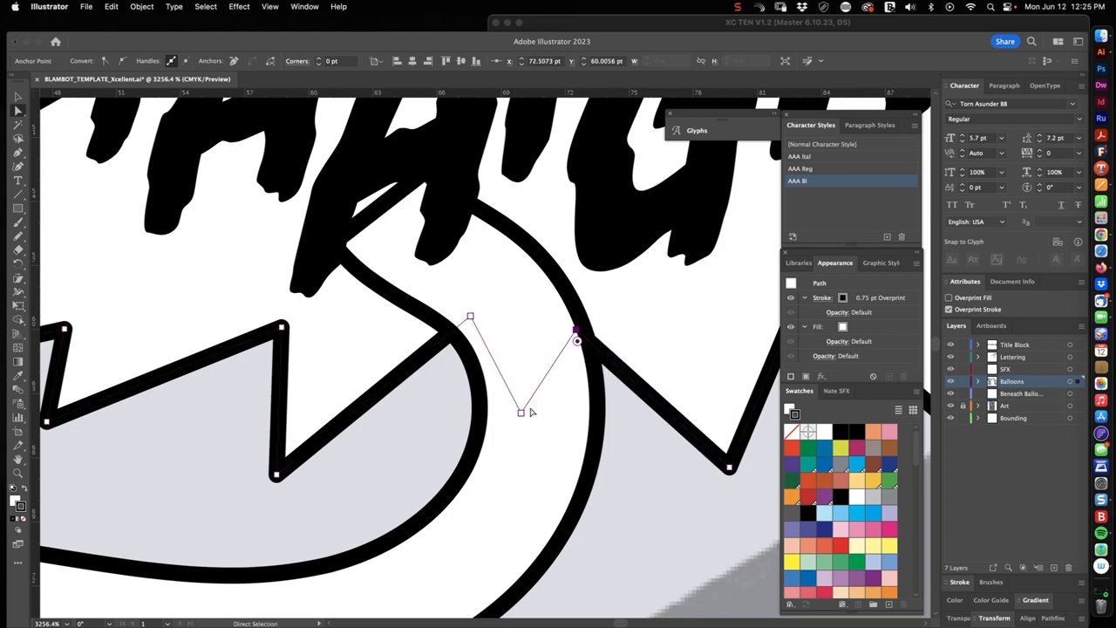
pyautogui.scroll(-8, 566, 375)
pyautogui.scroll(1, 257, 513)
pyautogui.press('v')
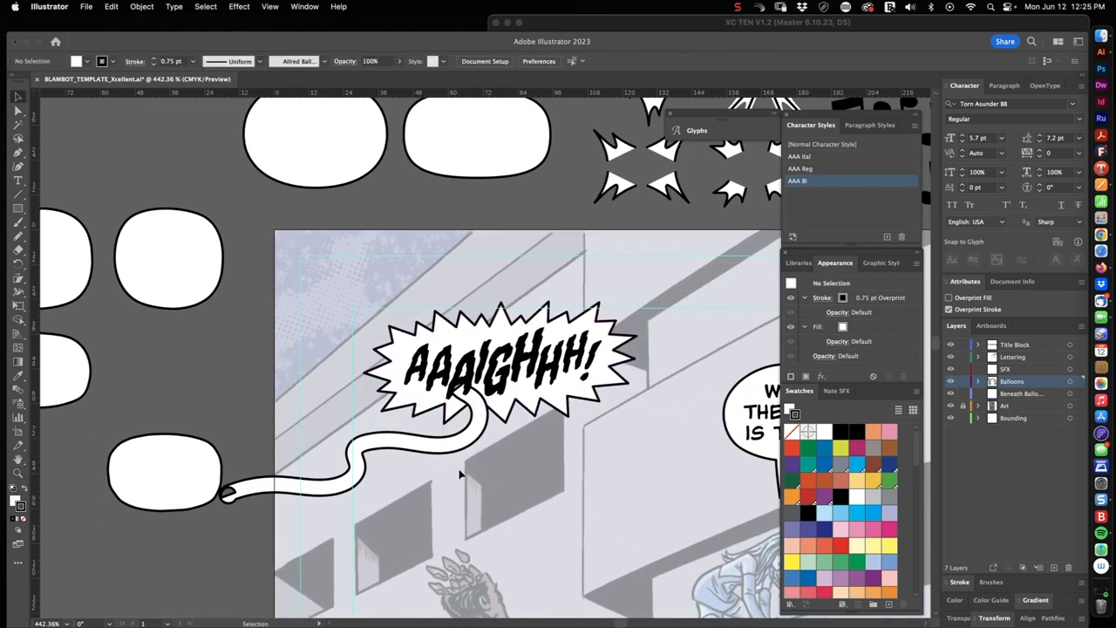
pyautogui.click(505, 458)
pyautogui.click(410, 449)
# Merge the tail tube into the AAAIGHHH! burst balloon as a single shape.
pyautogui.press('cmd+z')
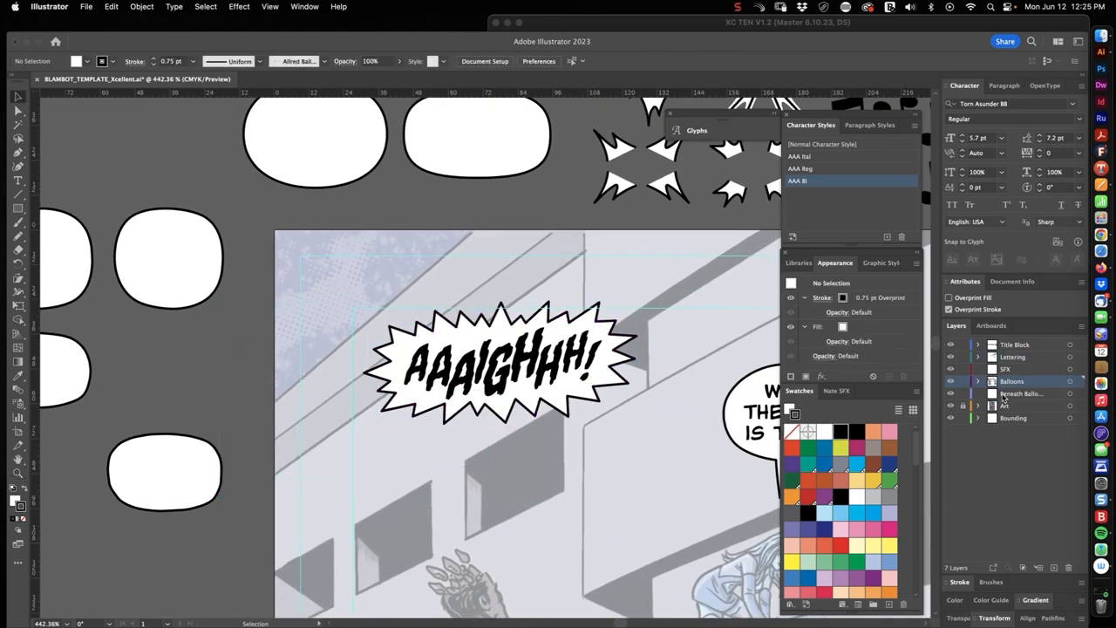
pyautogui.press('cmd+shift+z')
pyautogui.keyDown('shift'); pyautogui.click(575, 418); pyautogui.keyUp('shift')
pyautogui.press('cmd+8')
pyautogui.click(586, 454)
pyautogui.scroll(3, 585, 411)
# Review the merged burst's zigzag anchors one by one with Direct Selection up to the top peak.
pyautogui.click(393, 362)
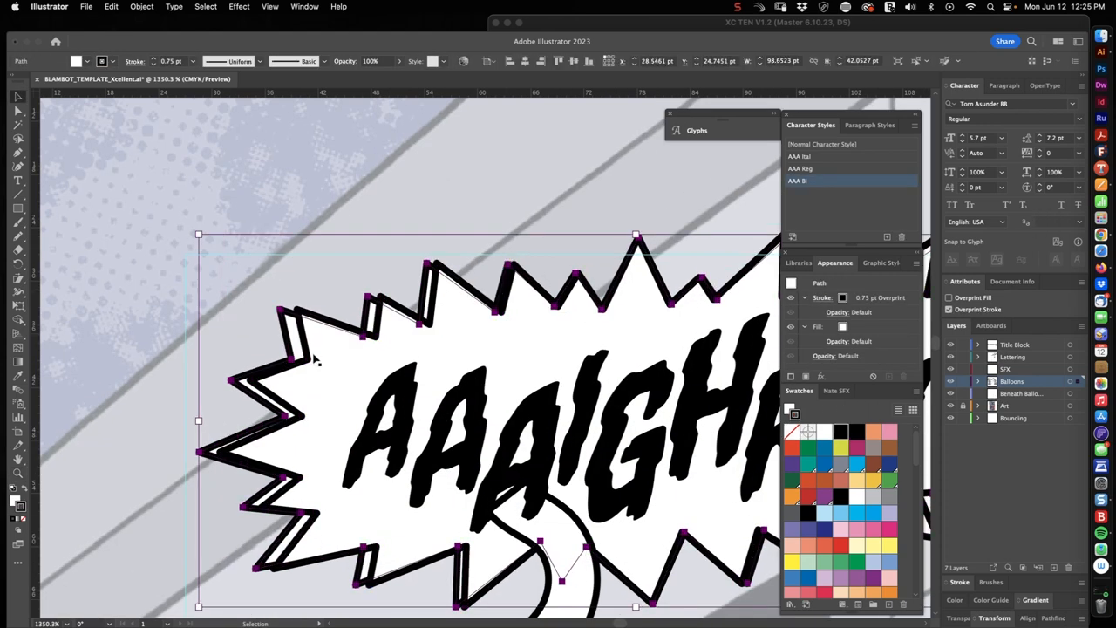
pyautogui.press('x')
pyautogui.press('space')
pyautogui.moveTo(584, 373); pyautogui.dragTo(366, 356)
pyautogui.scroll(3, 301, 268)
pyautogui.moveTo(523, 262); pyautogui.dragTo(349, 392)
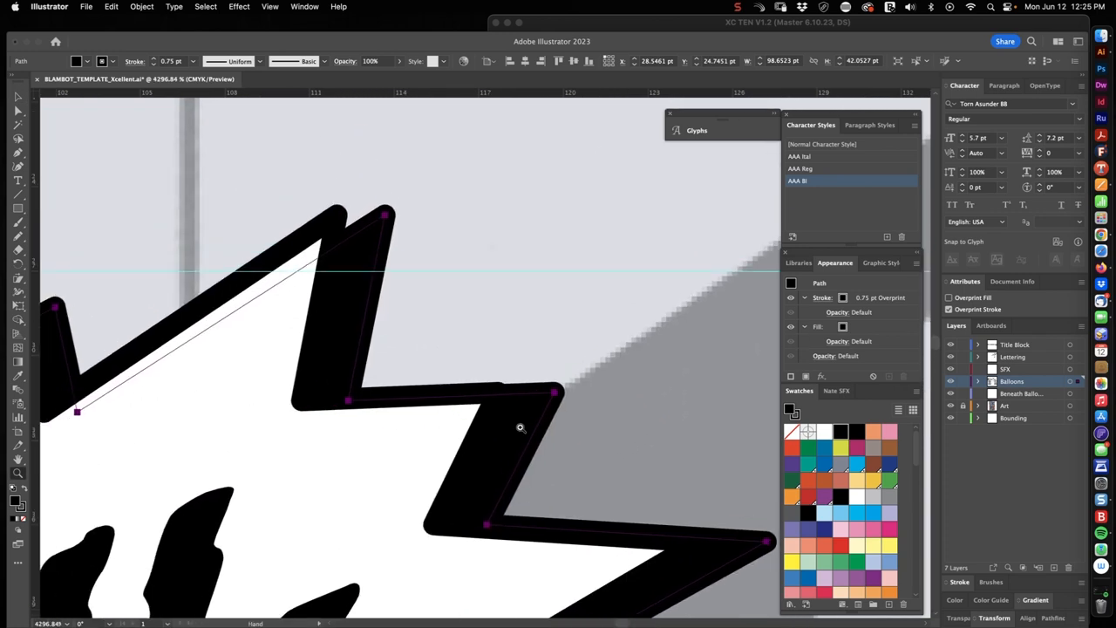
pyautogui.press('a')
pyautogui.click(557, 397)
pyautogui.moveTo(131, 262); pyautogui.dragTo(610, 305)
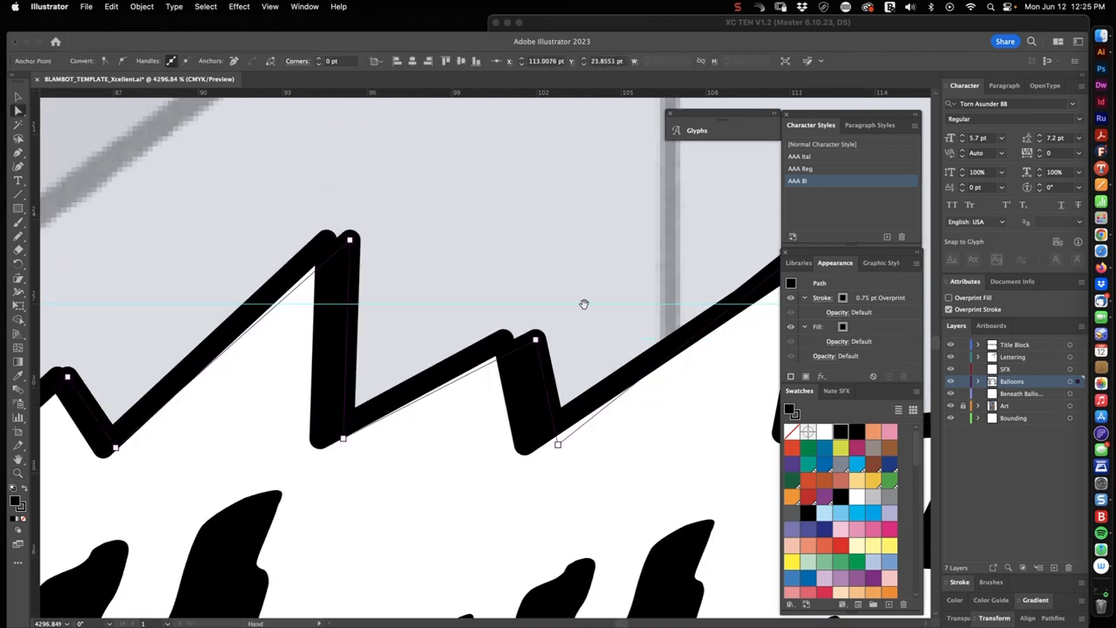
pyautogui.click(535, 340)
pyautogui.click(346, 240)
# Continue checking the remaining zigzag anchors around the rest of the burst outline.
pyautogui.moveTo(262, 262); pyautogui.dragTo(566, 331)
pyautogui.moveTo(767, 210); pyautogui.dragTo(500, 317)
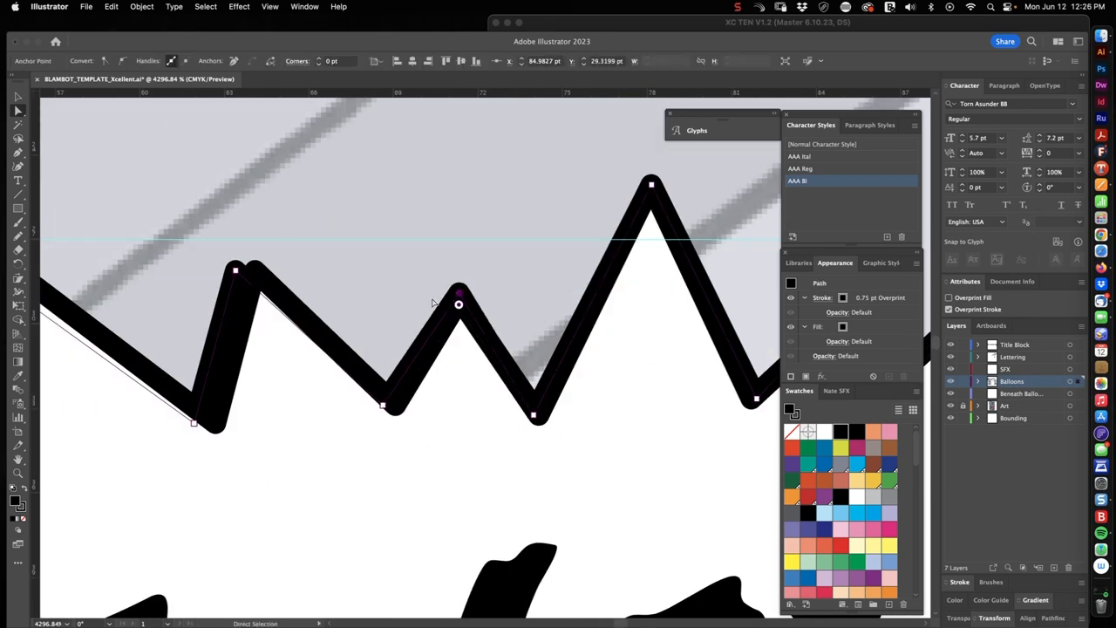
pyautogui.moveTo(251, 261); pyautogui.dragTo(434, 262)
pyautogui.click(430, 261)
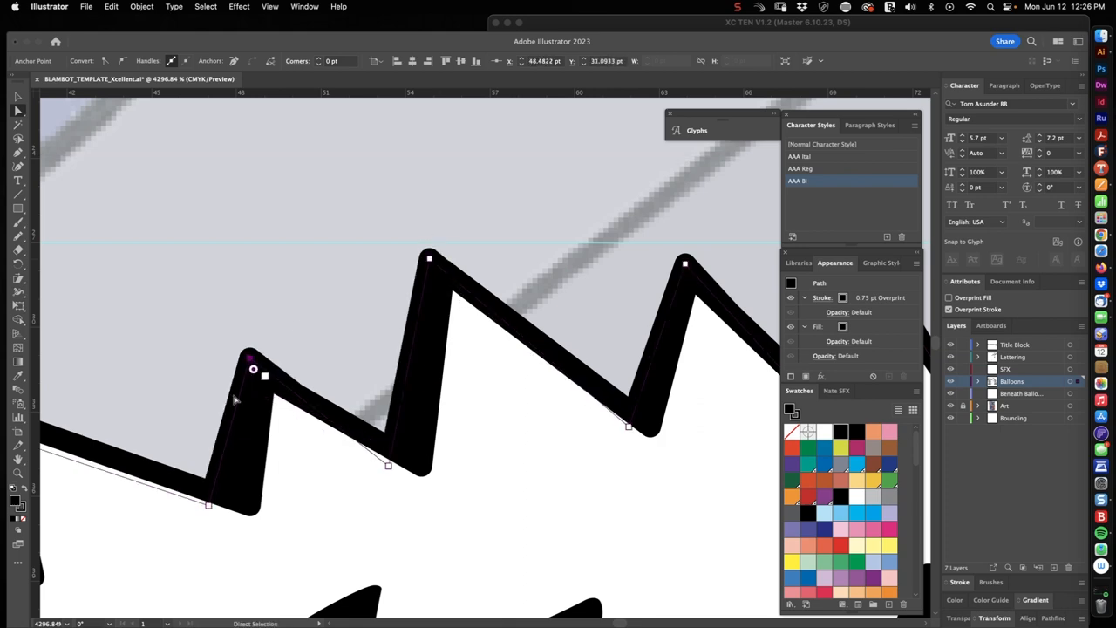
pyautogui.moveTo(216, 403); pyautogui.dragTo(567, 261)
pyautogui.moveTo(261, 348)
pyautogui.mouseDown()
pyautogui.moveTo(567, 261)
pyautogui.moveTo(610, 261)
pyautogui.mouseUp()
pyautogui.click(370, 423)
pyautogui.moveTo(567, 348); pyautogui.dragTo(262, 262)
pyautogui.moveTo(566, 348); pyautogui.dragTo(261, 262)
pyautogui.click(320, 439)
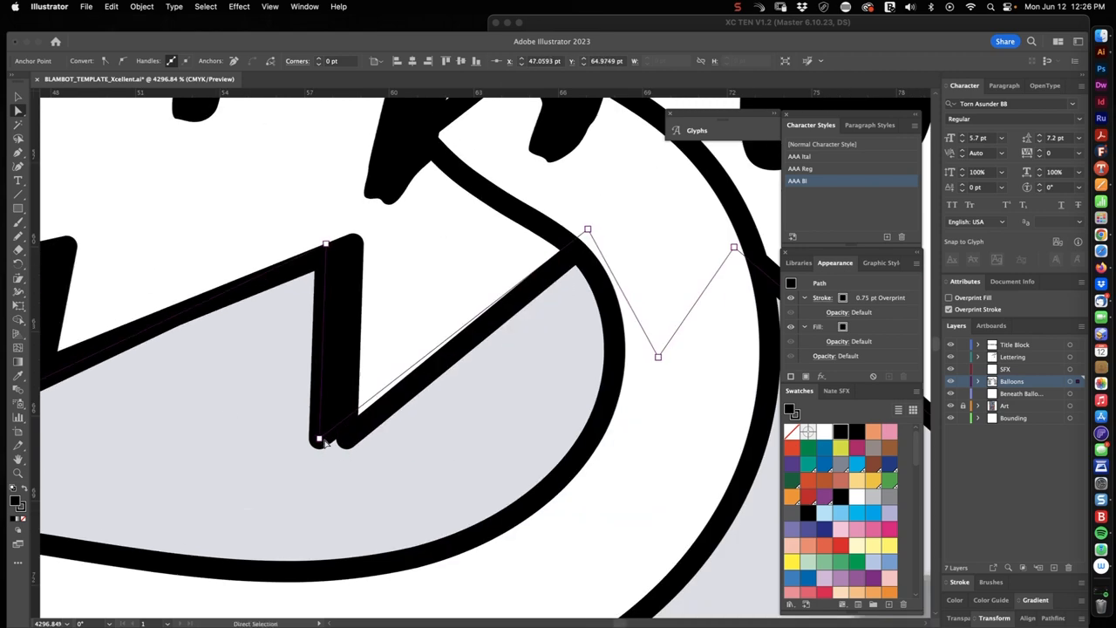
pyautogui.moveTo(523, 261); pyautogui.dragTo(173, 498)
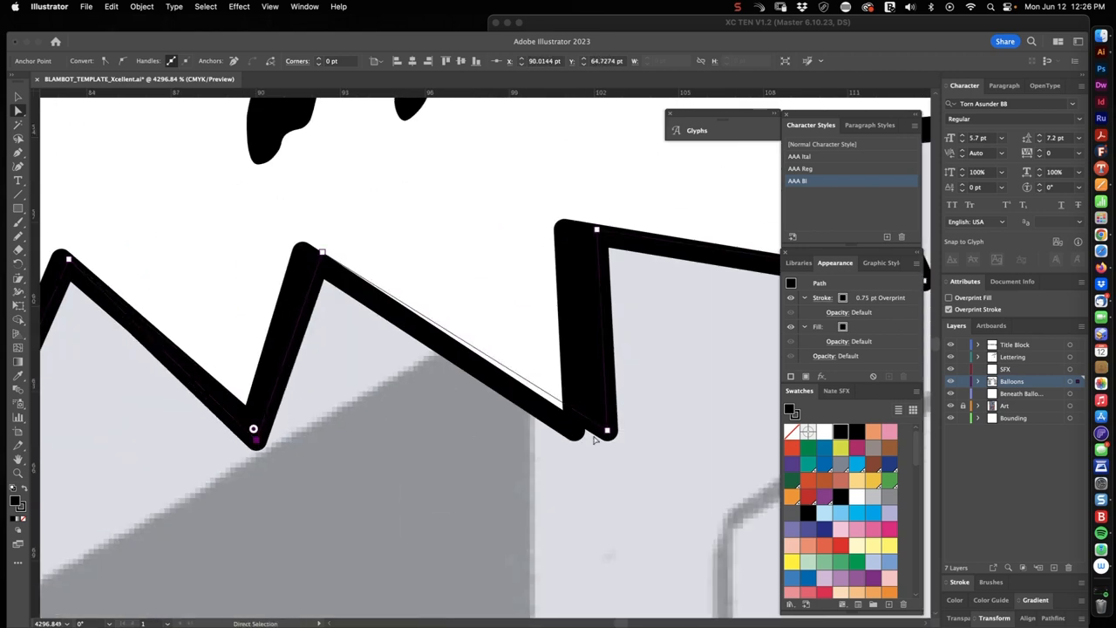
pyautogui.moveTo(598, 445); pyautogui.dragTo(141, 533)
pyautogui.scroll(-3, 553, 343)
pyautogui.scroll(-3, 553, 344)
pyautogui.scroll(-3, 552, 343)
pyautogui.scroll(2, 593, 425)
pyautogui.scroll(2, 592, 425)
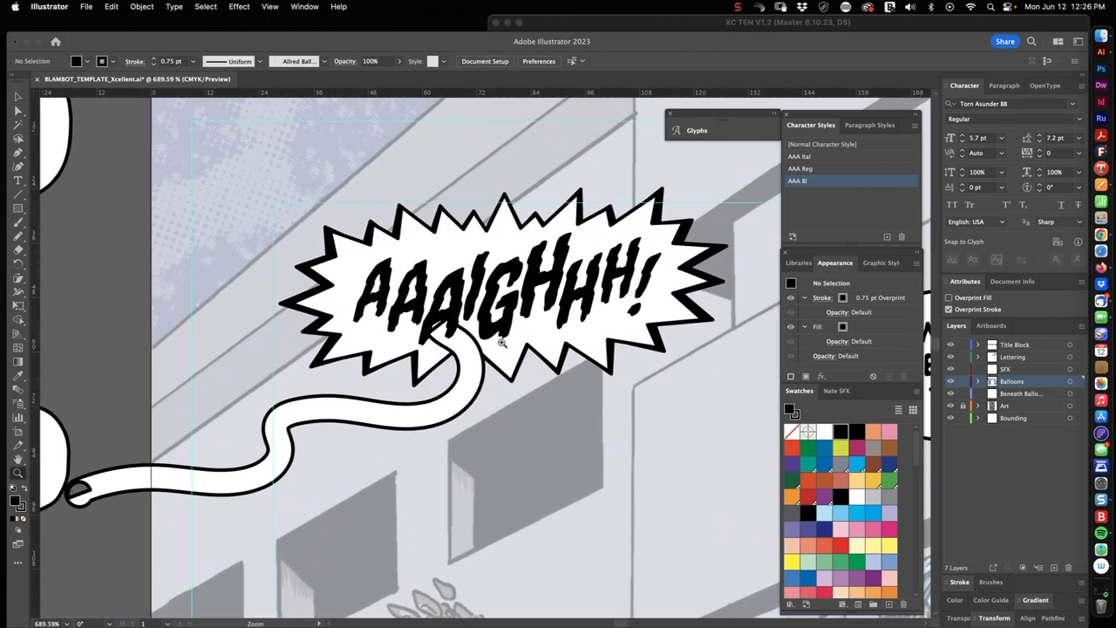
pyautogui.scroll(2, 545, 398)
pyautogui.scroll(3, 545, 399)
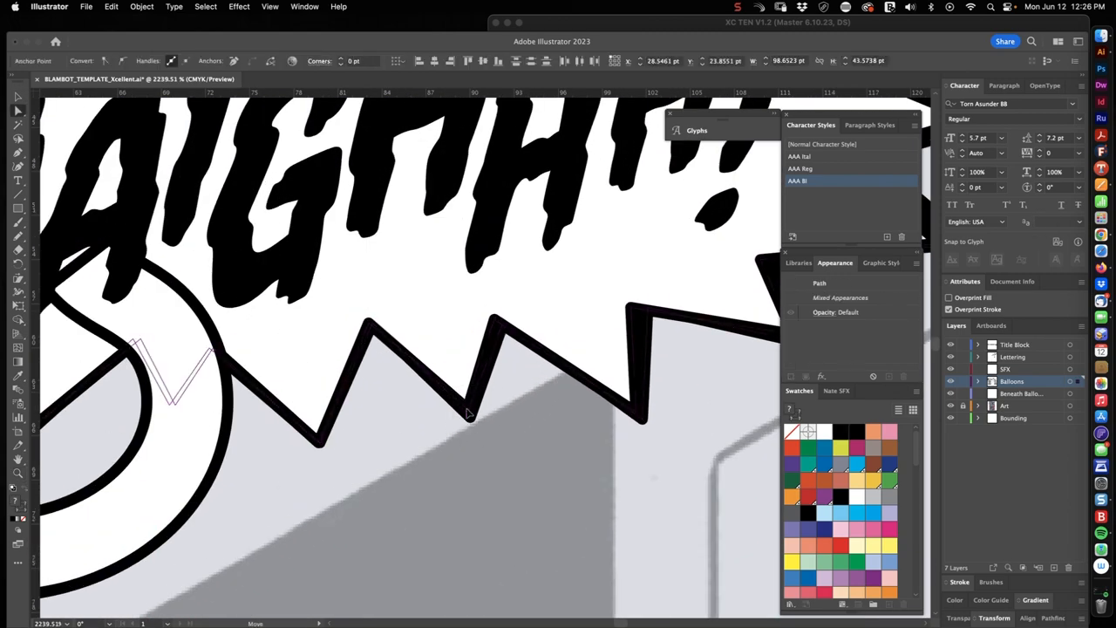
pyautogui.scroll(-6, 434, 480)
pyautogui.scroll(-2, 433, 481)
# Hide the spare assets, then clip the burst and tail to a rectangle on the first panel's border.
pyautogui.click(488, 454)
pyautogui.keyDown('shift'); pyautogui.click(566, 427); pyautogui.keyUp('shift')
pyautogui.click(615, 458)
pyautogui.scroll(-4, 616, 457)
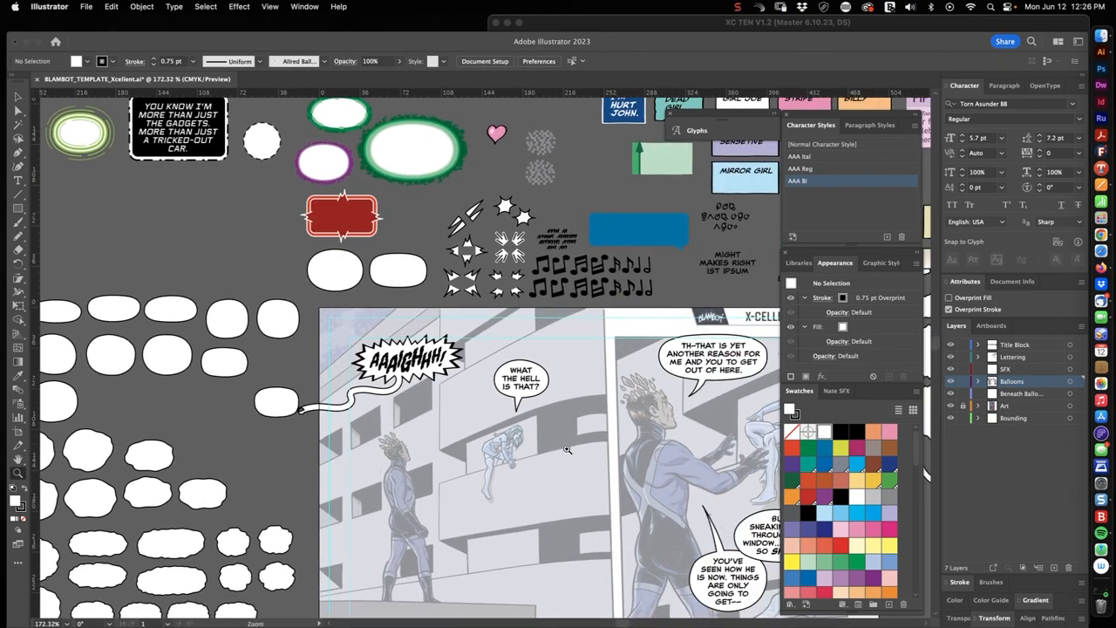
pyautogui.scroll(-4, 601, 441)
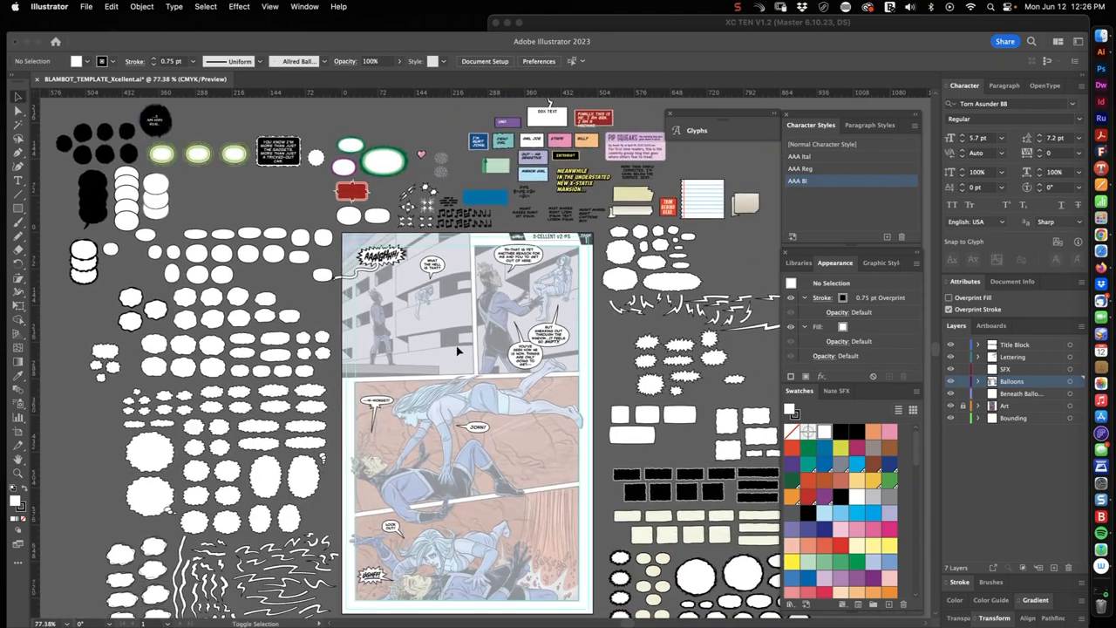
pyautogui.click(950, 381)
pyautogui.scroll(6, 375, 262)
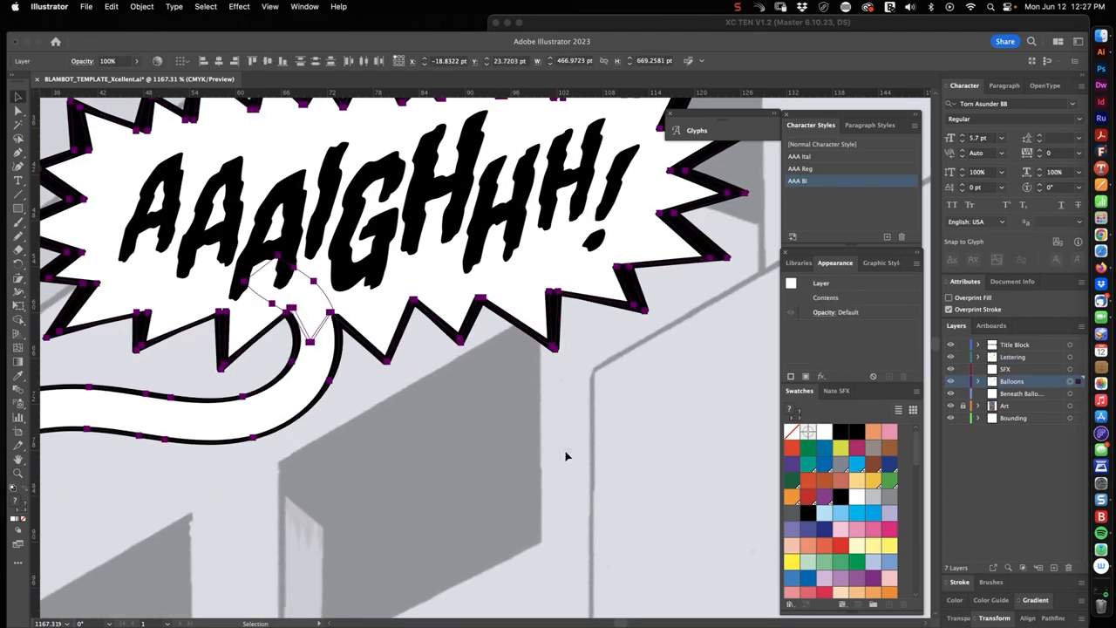
pyautogui.scroll(-3, 509, 478)
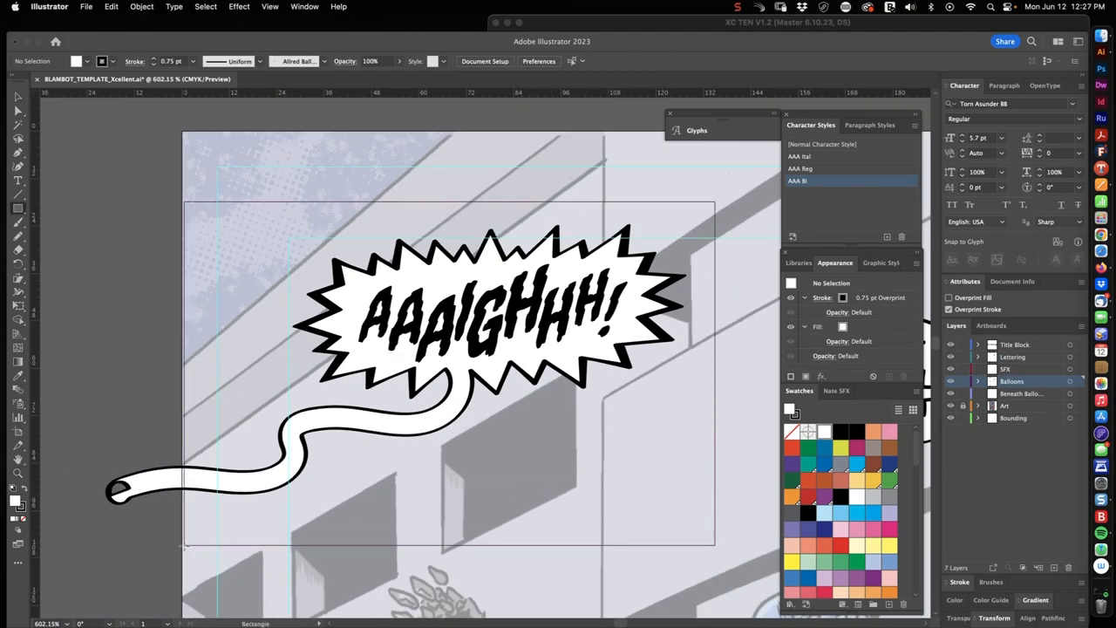
pyautogui.moveTo(183, 203); pyautogui.dragTo(715, 548)
pyautogui.scroll(6, 487, 383)
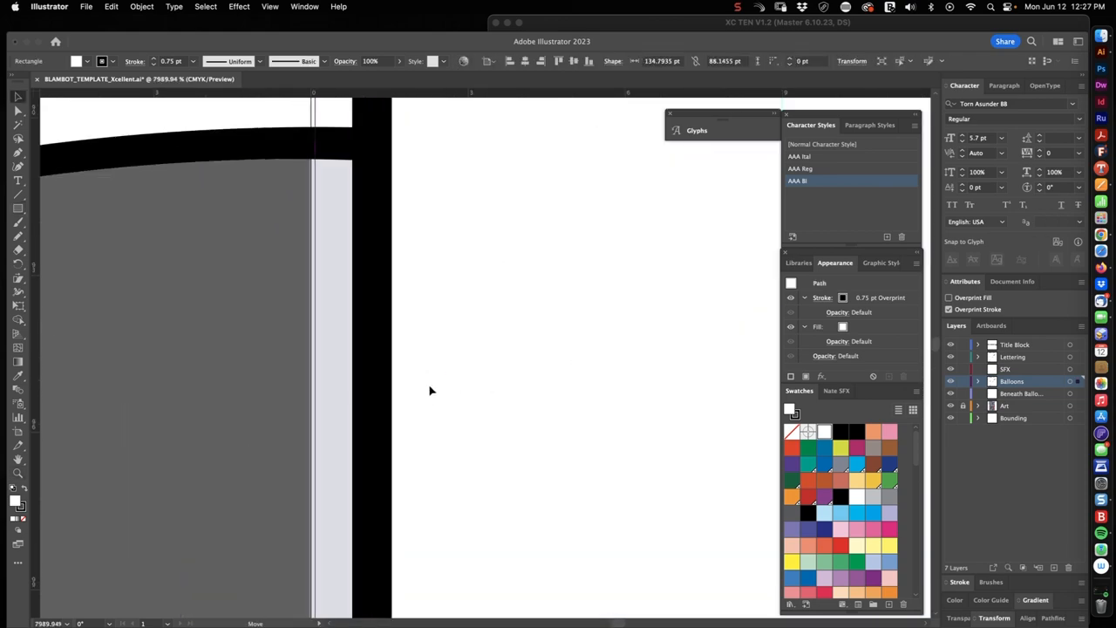
pyautogui.scroll(-5, 429, 390)
pyautogui.press('super+a')
pyautogui.press('super+7')
pyautogui.press('super+shift+a')
pyautogui.scroll(-3, 544, 474)
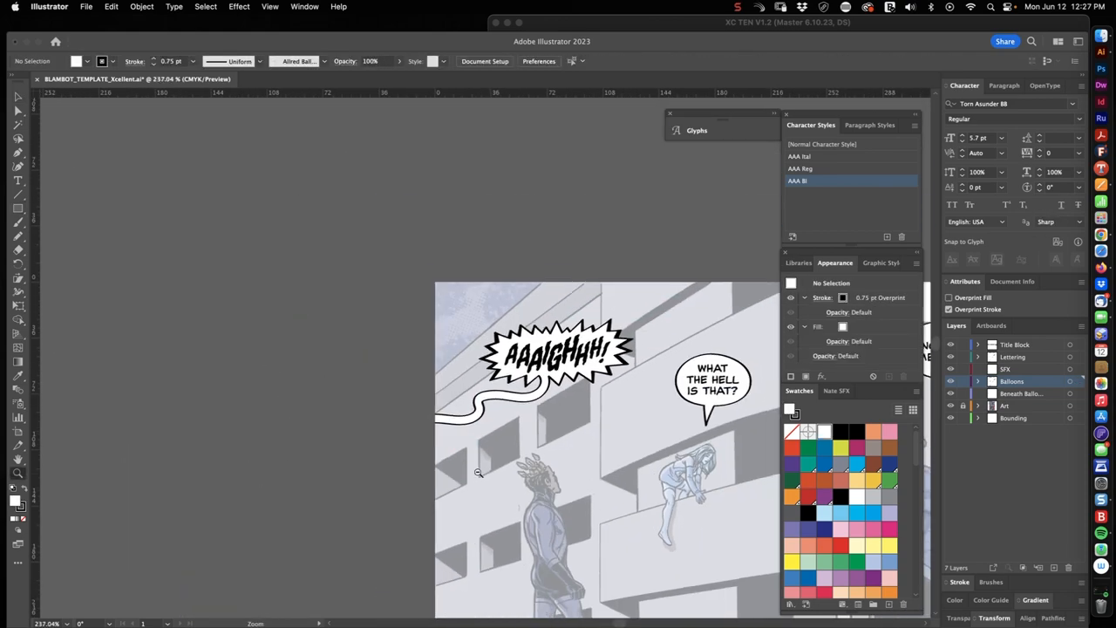
pyautogui.scroll(-2, 546, 468)
pyautogui.scroll(5, 610, 349)
# Check the get-out-of-here balloon's clipped group and bring the lower panels into view.
pyautogui.click(403, 441)
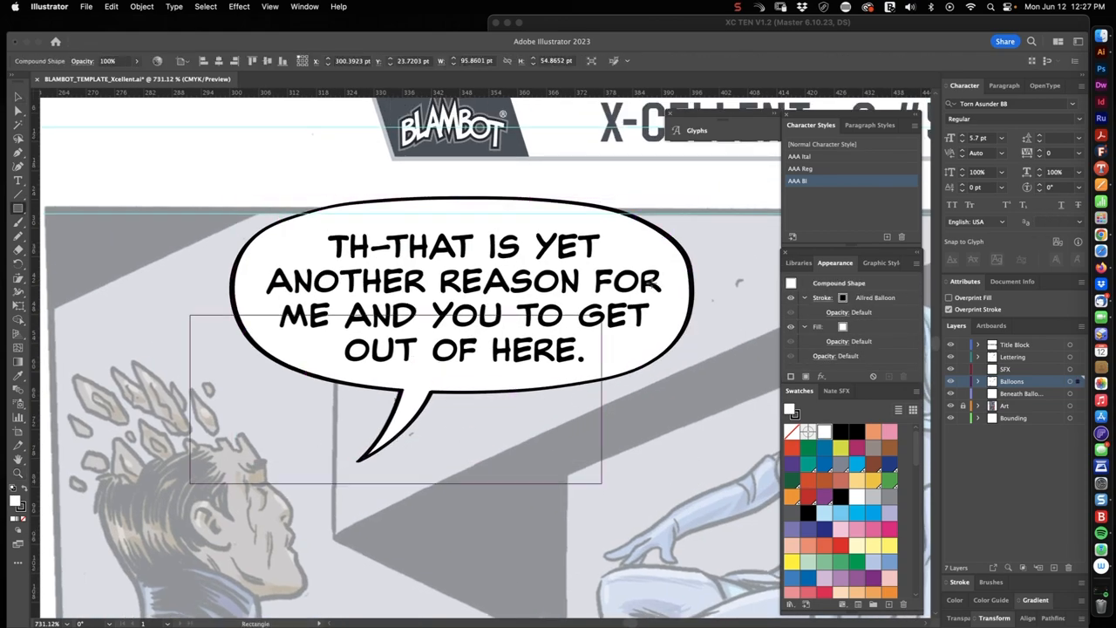
pyautogui.click(418, 262)
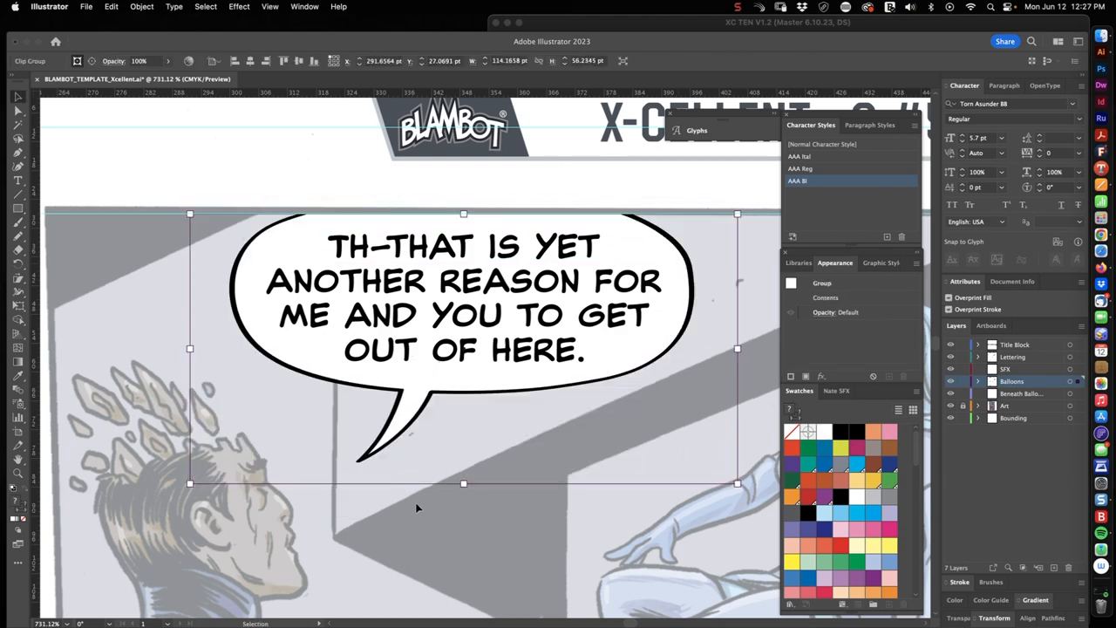
pyautogui.press('super+shift+a')
pyautogui.scroll(-5, 438, 487)
pyautogui.press('space')
pyautogui.moveTo(442, 427); pyautogui.dragTo(442, 218)
pyautogui.scroll(-3, 436, 349)
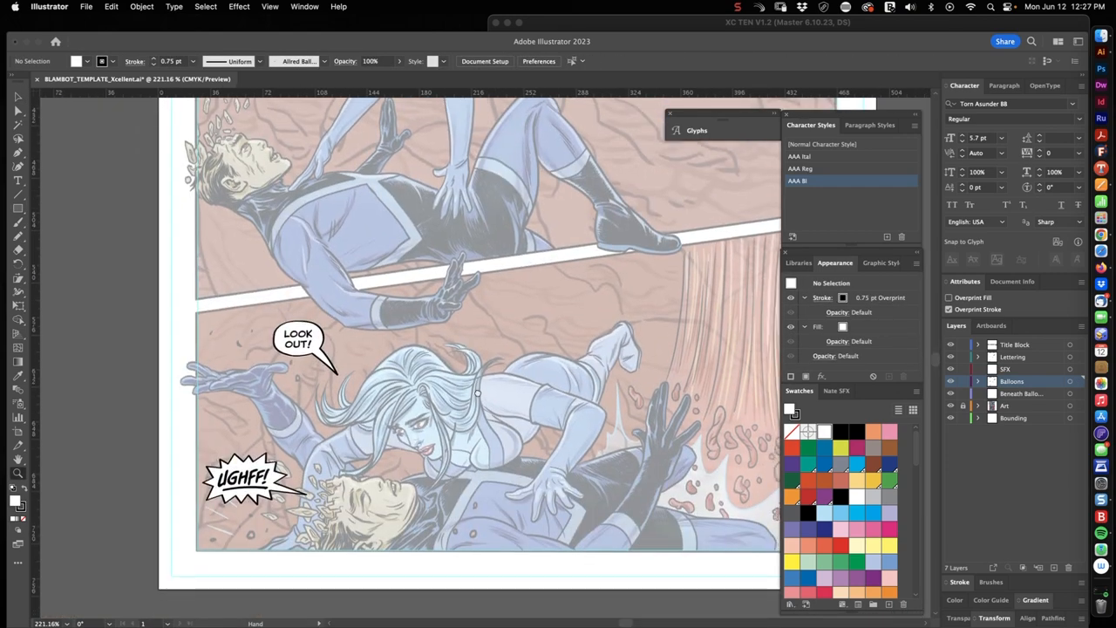
pyautogui.scroll(-4, 436, 348)
# Check the script, then paste the KLLMP!! sound effect into the bottom panel.
pyautogui.click(833, 24)
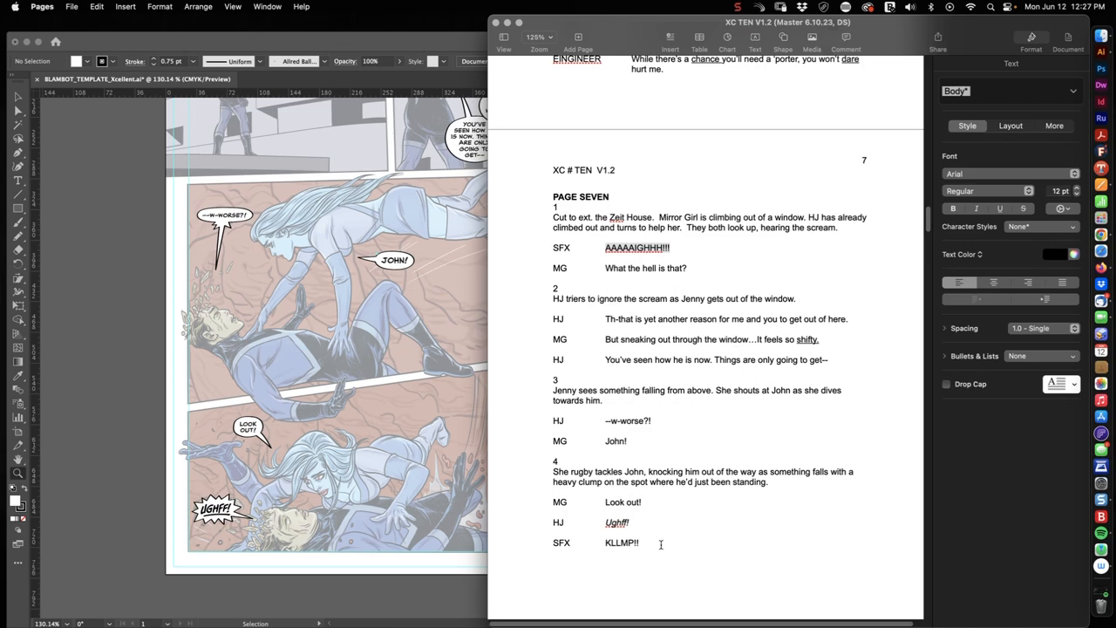
pyautogui.press('super+Tab')
pyautogui.scroll(5, 348, 262)
pyautogui.press('super+v')
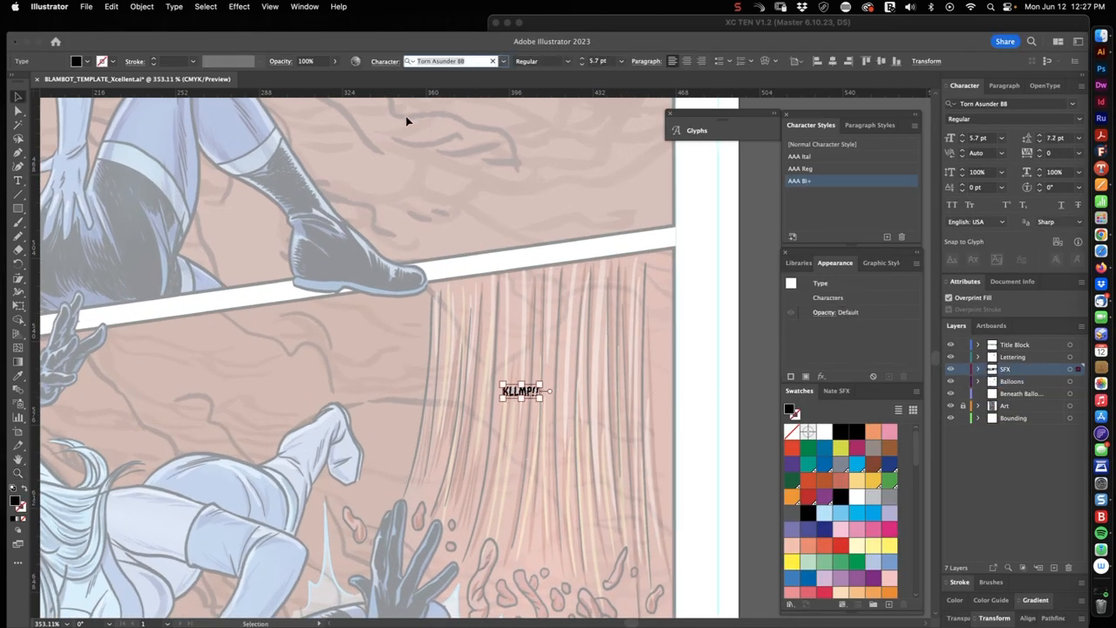
# Set KLLMP!! in Fight to the Finish BB Bold Italic, enlarge it over the streaks, drop the !!, and outline it.
pyautogui.click(454, 61)
pyautogui.click(489, 187)
pyautogui.press('super+shift+period')
pyautogui.press('super+shift+period')
pyautogui.moveTo(697, 324)
pyautogui.mouseDown()
pyautogui.moveTo(558, 384)
pyautogui.moveTo(610, 374)
pyautogui.mouseUp()
pyautogui.press('BackSpace')
pyautogui.press('Escape')
pyautogui.press('super+shift+o')
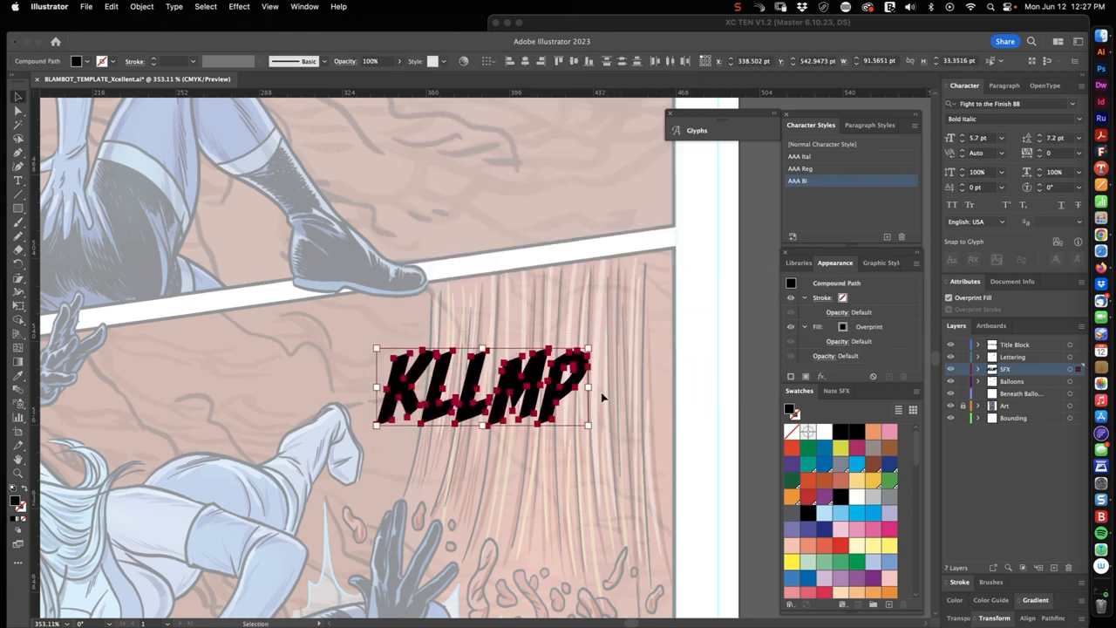
pyautogui.scroll(6, 515, 288)
# Ungroup the outlined letters and overlap the L tightly with its neighbours.
pyautogui.press('super+shift+g')
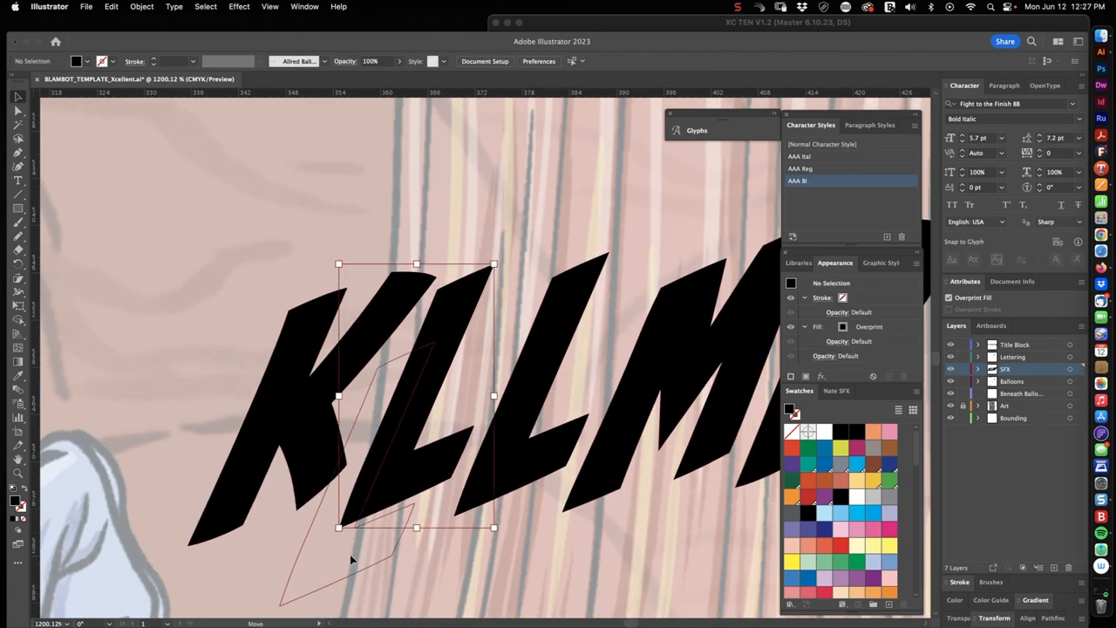
pyautogui.click(549, 375)
pyautogui.moveTo(476, 430); pyautogui.dragTo(523, 410)
pyautogui.moveTo(610, 374); pyautogui.dragTo(558, 375)
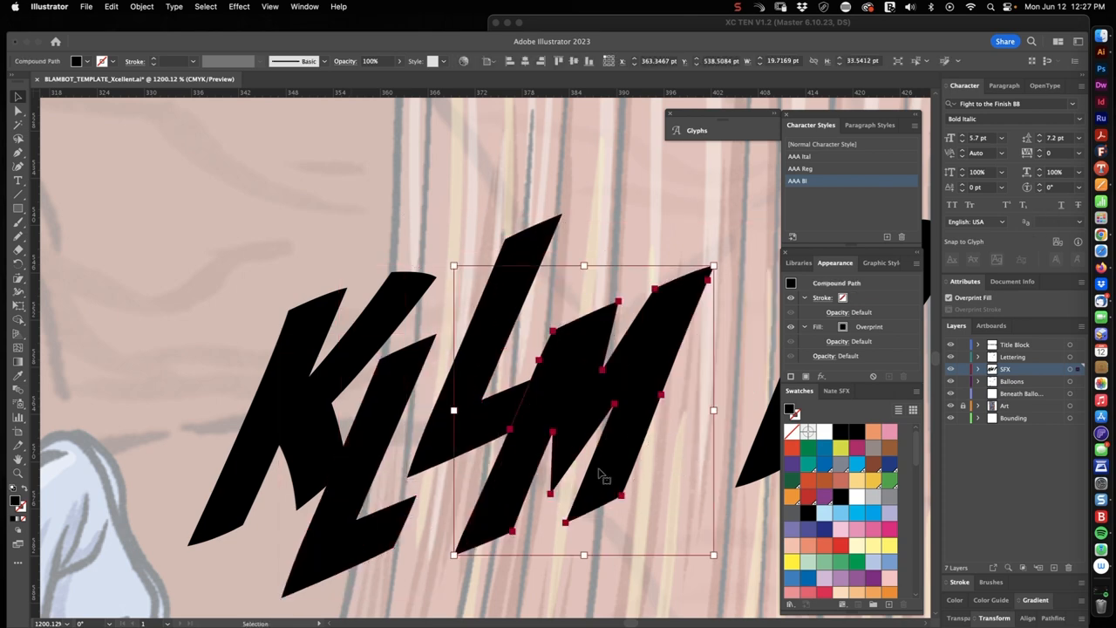
pyautogui.scroll(-3, 462, 392)
pyautogui.scroll(-3, 457, 488)
pyautogui.scroll(-1, 457, 489)
# Fill the KLMP letters pale yellow, paste a copy behind, and unite them into one shape.
pyautogui.press('super+a')
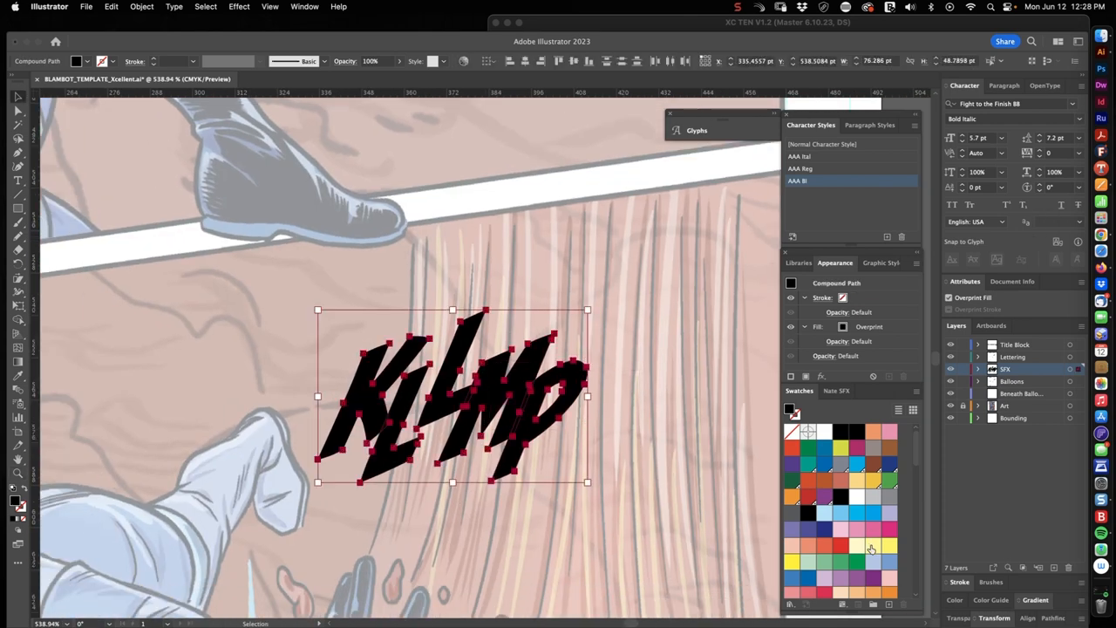
pyautogui.click(872, 547)
pyautogui.press('super+c')
pyautogui.press('super+b')
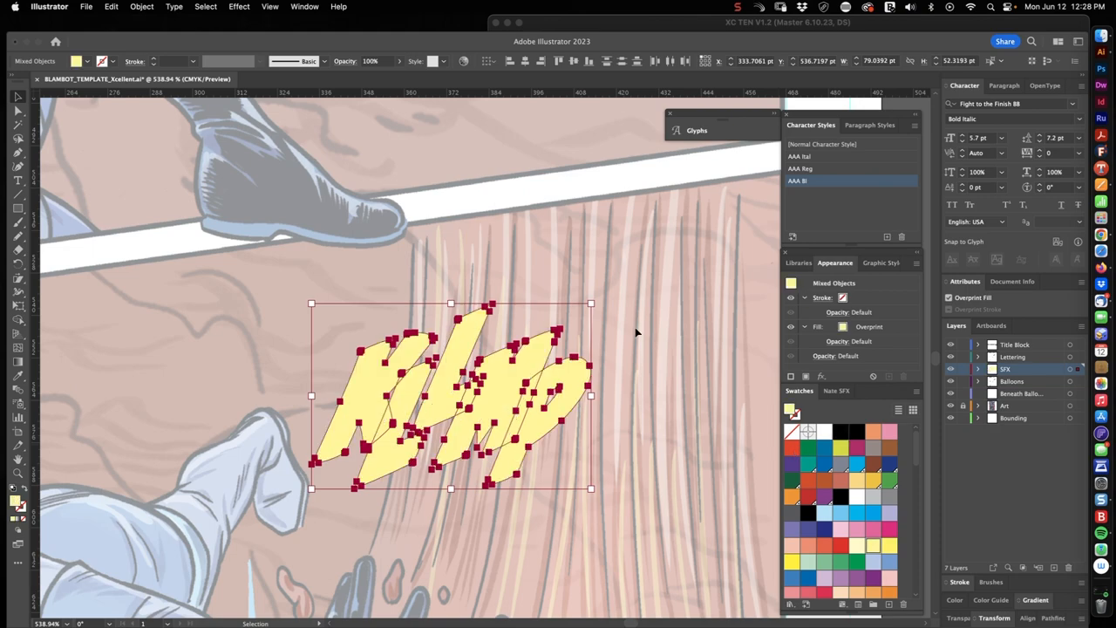
pyautogui.press('super+8')
pyautogui.scroll(-5, 523, 366)
pyautogui.scroll(3, 523, 366)
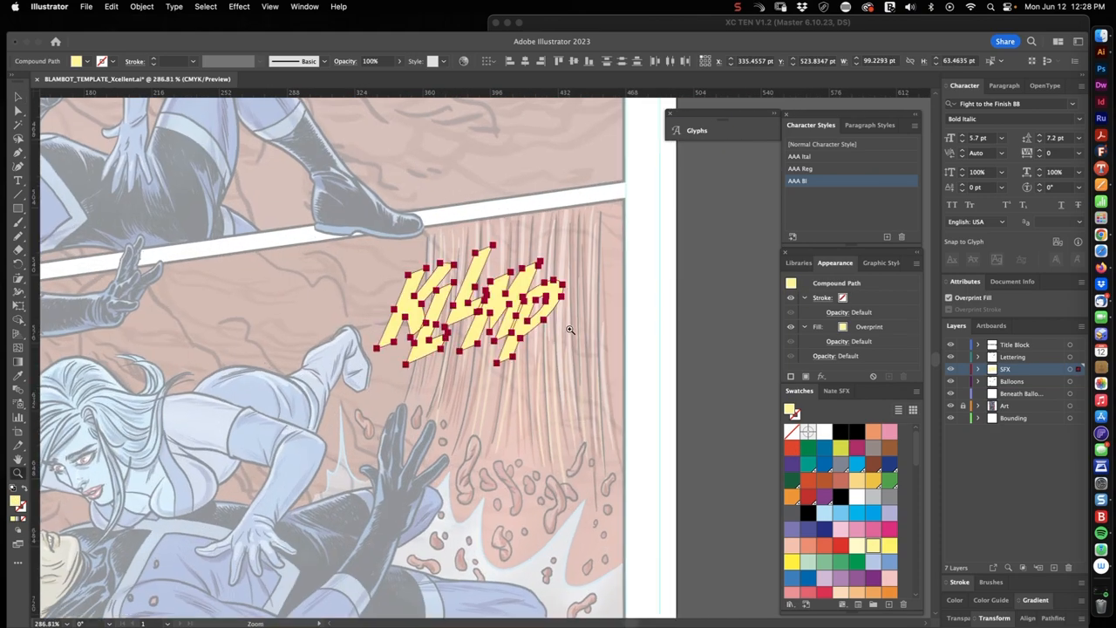
# Nudge the KLMP effect down and right and group the artwork.
pyautogui.moveTo(468, 296); pyautogui.dragTo(478, 329)
pyautogui.press('super+g')
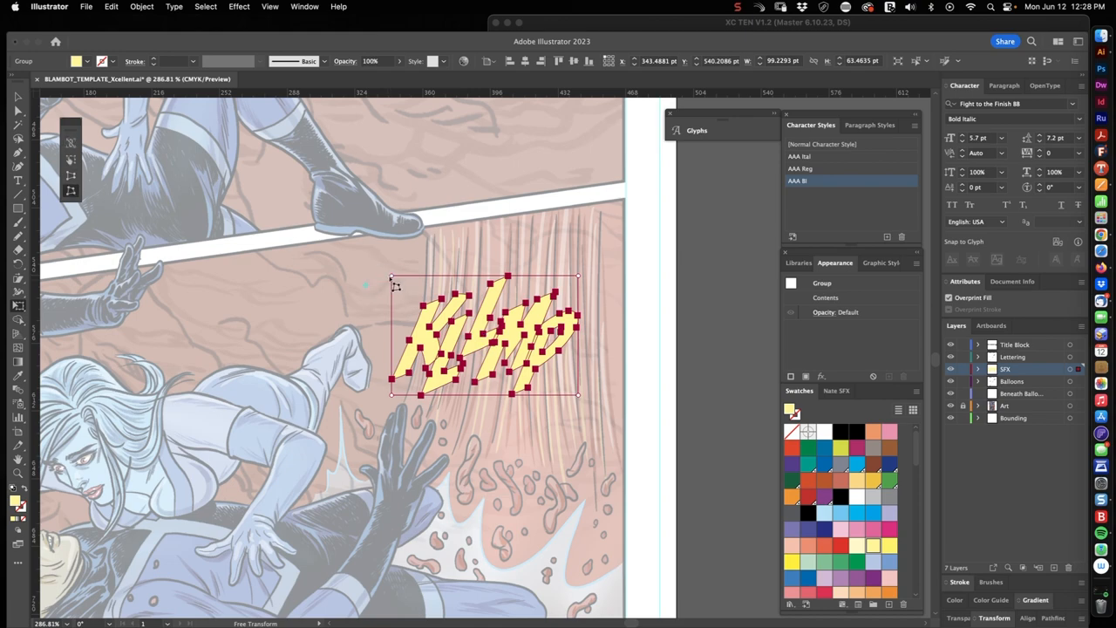
pyautogui.press('v')
pyautogui.click(617, 316)
# Free-distort the KLMP group's corners inward into a tilted perspective shape and commit it.
pyautogui.click(488, 331)
pyautogui.scroll(5, 488, 331)
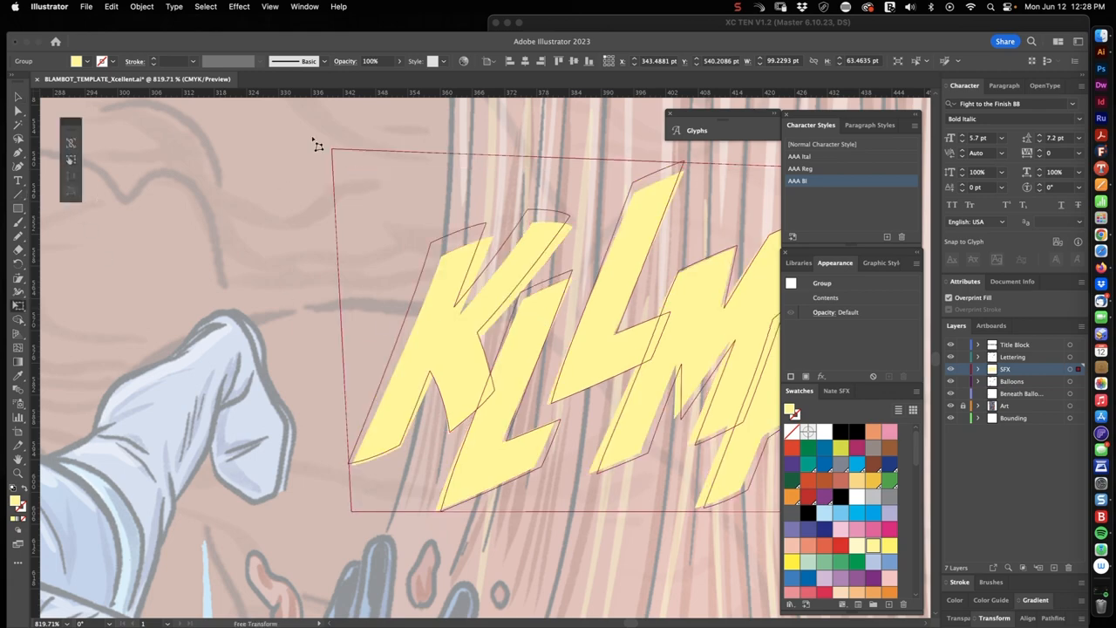
pyautogui.scroll(-5, 413, 301)
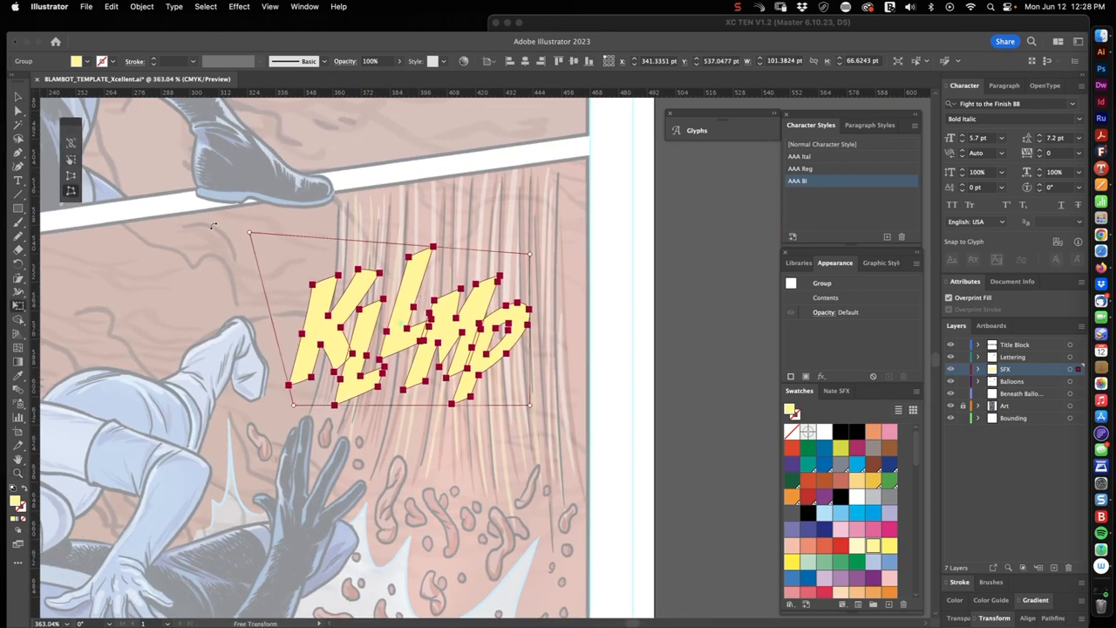
pyautogui.moveTo(295, 406); pyautogui.dragTo(587, 203)
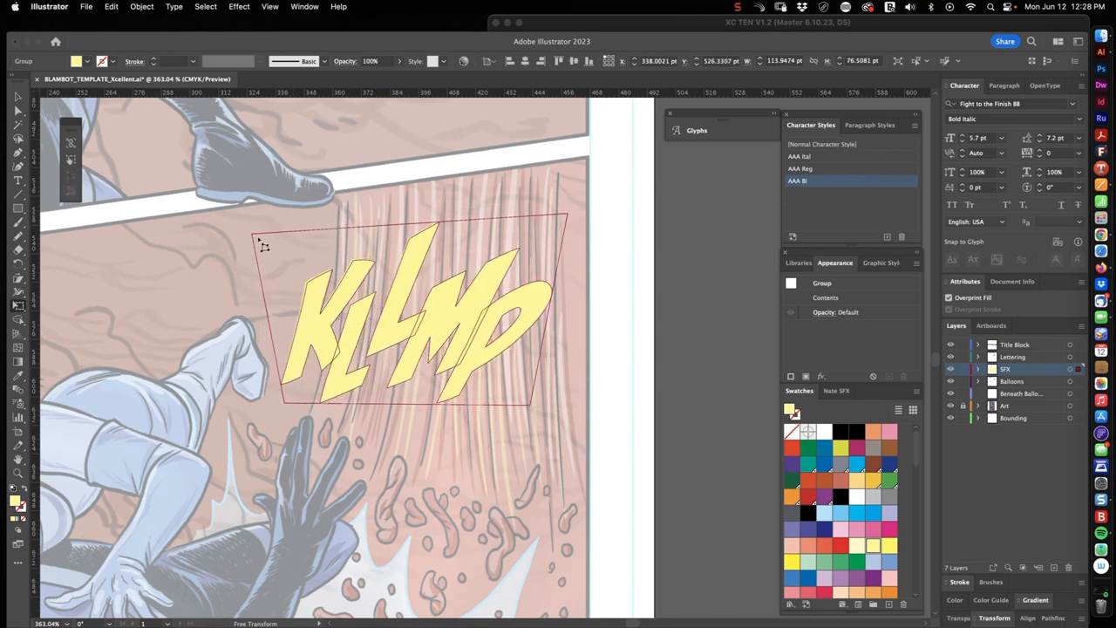
pyautogui.moveTo(251, 236); pyautogui.dragTo(281, 276)
pyautogui.press('super+0')
pyautogui.scroll(6, 590, 292)
pyautogui.press('v')
pyautogui.click(523, 288)
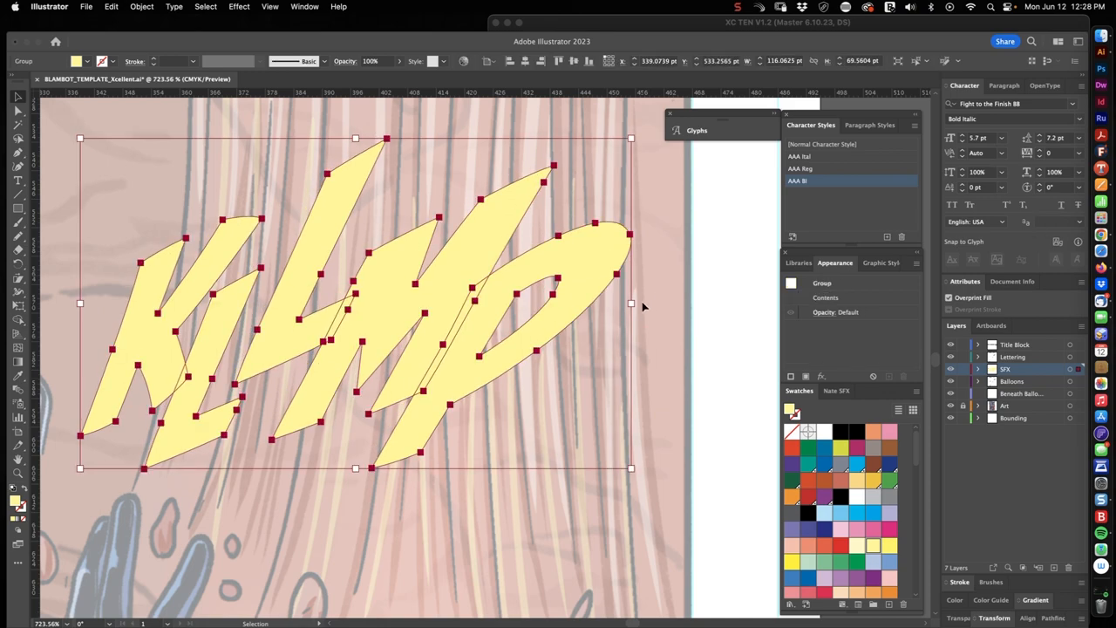
# Give the back KLMP copy a thick black stroke and zoom in close on the outlined letters.
pyautogui.press('super+shift+e')
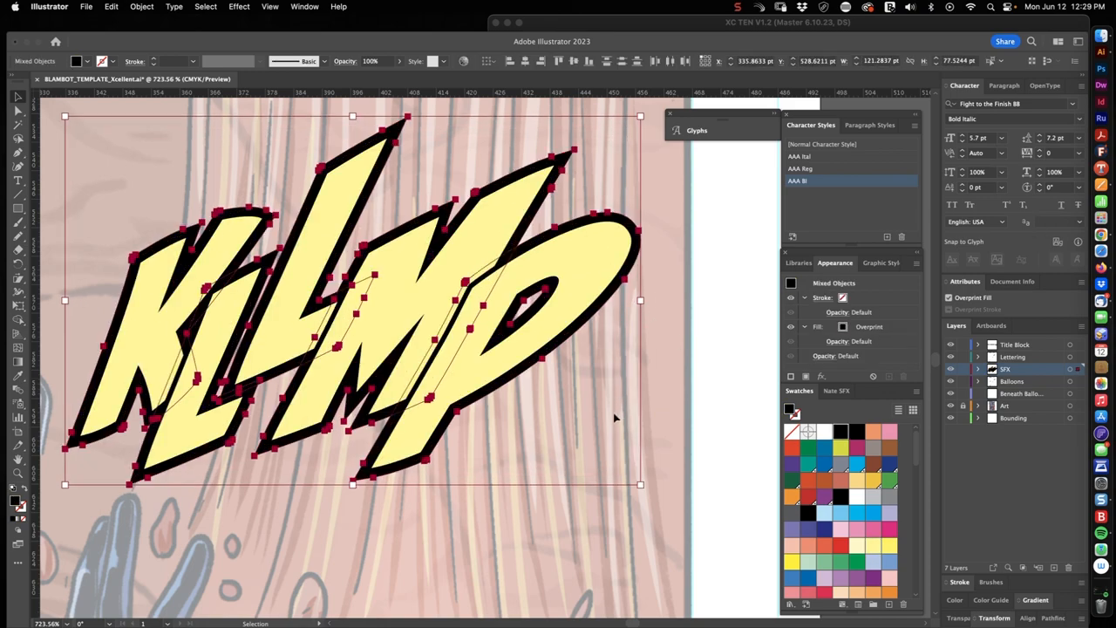
pyautogui.press('super+0')
pyautogui.scroll(6, 558, 314)
pyautogui.press('super+z')
pyautogui.press('z')
pyautogui.scroll(5, 139, 352)
pyautogui.press('v')
pyautogui.click(338, 484)
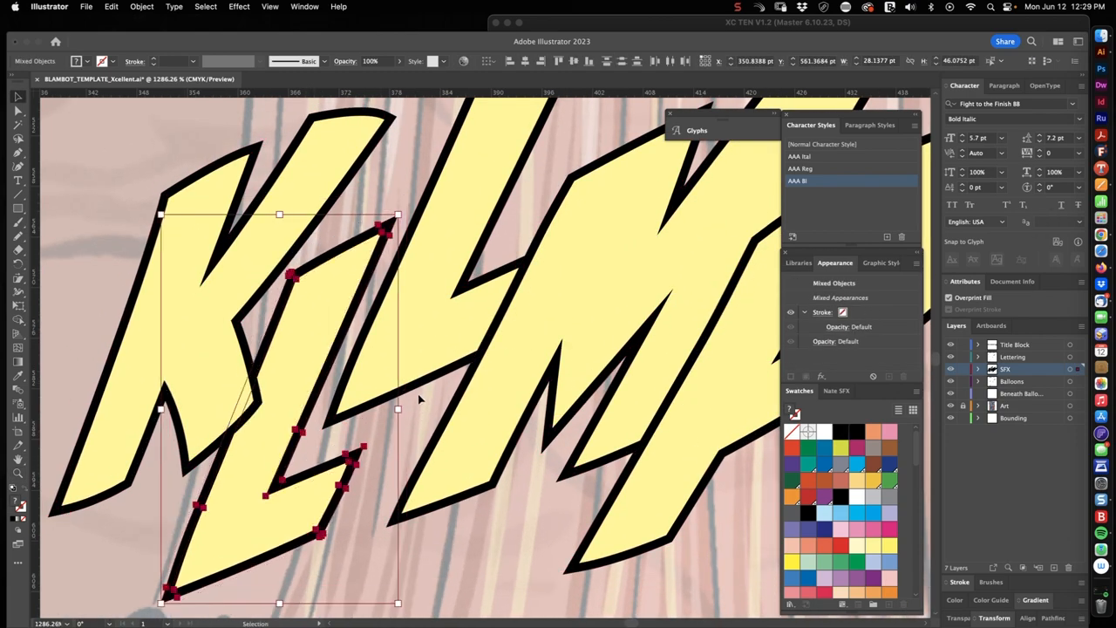
# Refine the L, M and P letter pieces with Direct Selection, then view the whole panel at full colour.
pyautogui.press('space')
pyautogui.moveTo(412, 401); pyautogui.dragTo(349, 403)
pyautogui.click(357, 480)
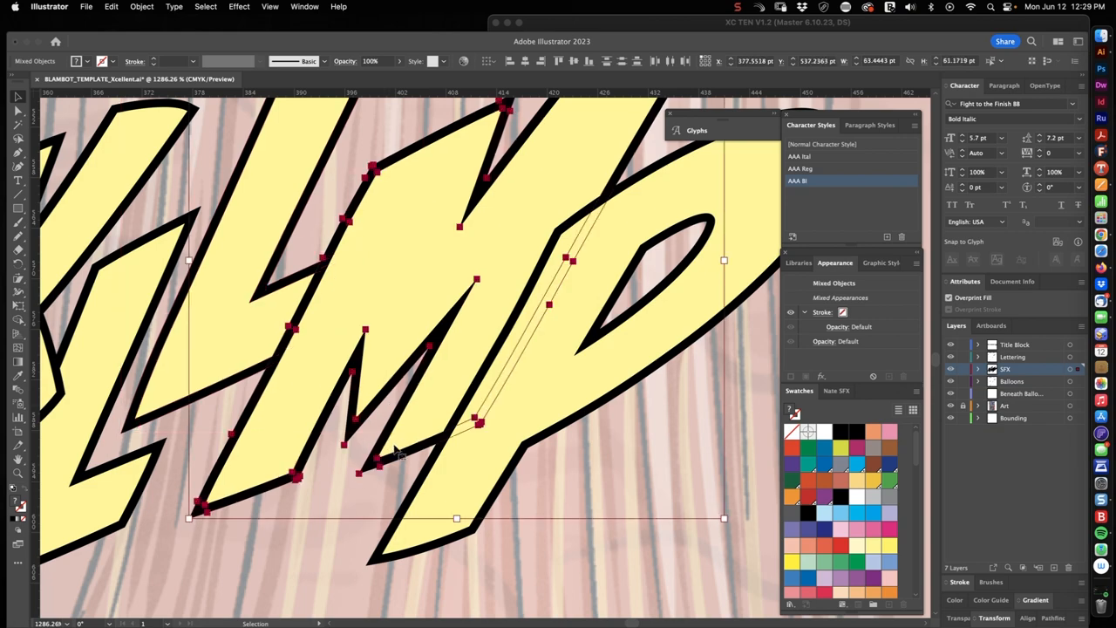
pyautogui.click(557, 288)
pyautogui.hotkey('shift', 'ctrl', 'a')
pyautogui.press('z')
pyautogui.moveTo(541, 392); pyautogui.dragTo(394, 517)
pyautogui.moveTo(540, 419); pyautogui.dragTo(610, 454)
pyautogui.press('v')
pyautogui.moveTo(156, 174); pyautogui.dragTo(749, 523)
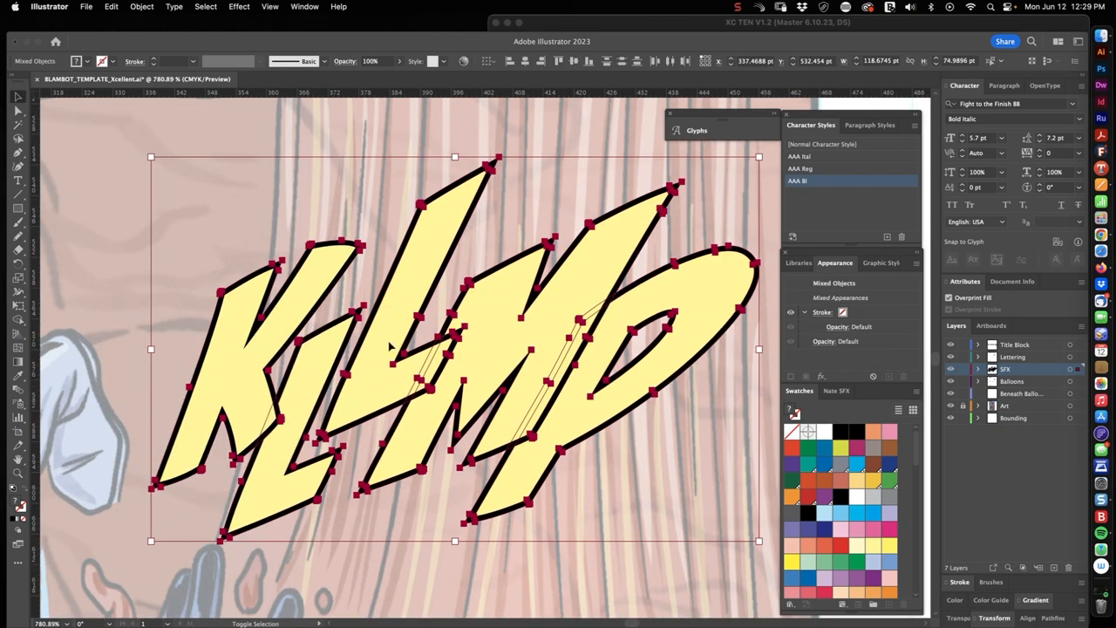
pyautogui.scroll(5, 634, 397)
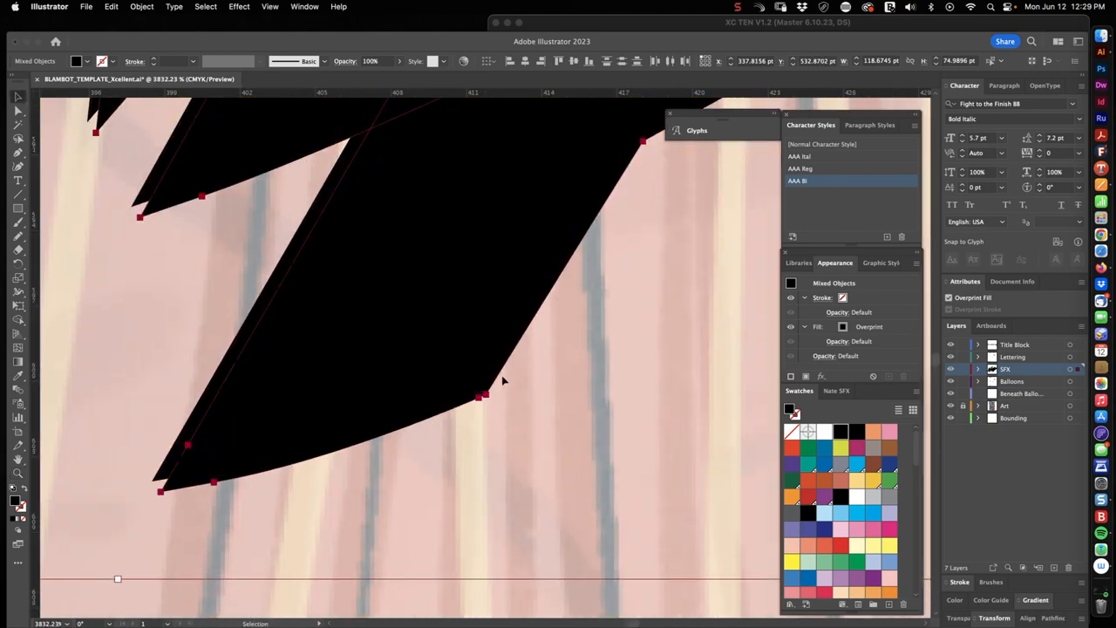
pyautogui.scroll(-5, 630, 370)
pyautogui.hotkey('shift', 'ctrl', 'a')
pyautogui.scroll(-3, 523, 348)
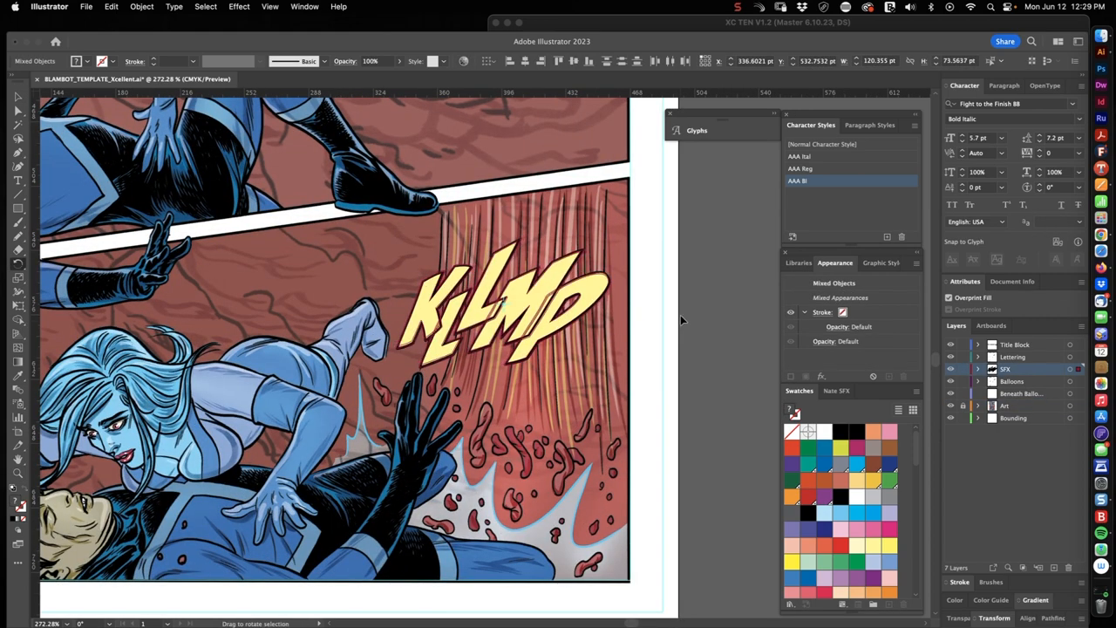
pyautogui.scroll(-4, 516, 229)
pyautogui.scroll(3, 523, 288)
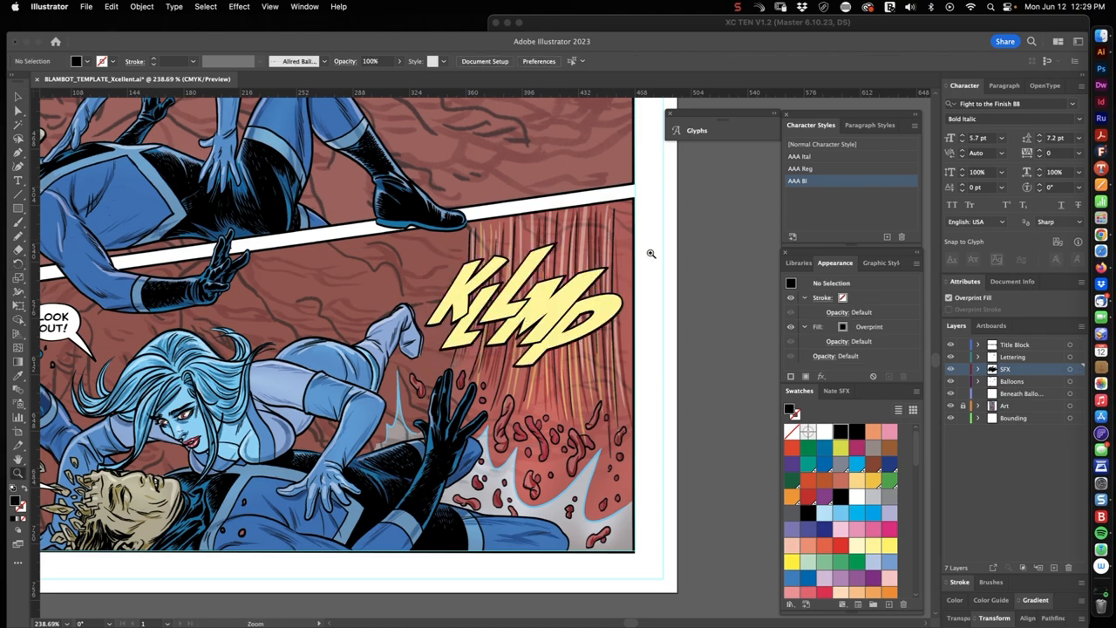
pyautogui.scroll(-3, 540, 296)
pyautogui.scroll(4, 541, 297)
# Scale up the KLMP sound effect in the bottom panel.
pyautogui.moveTo(610, 394); pyautogui.dragTo(638, 412)
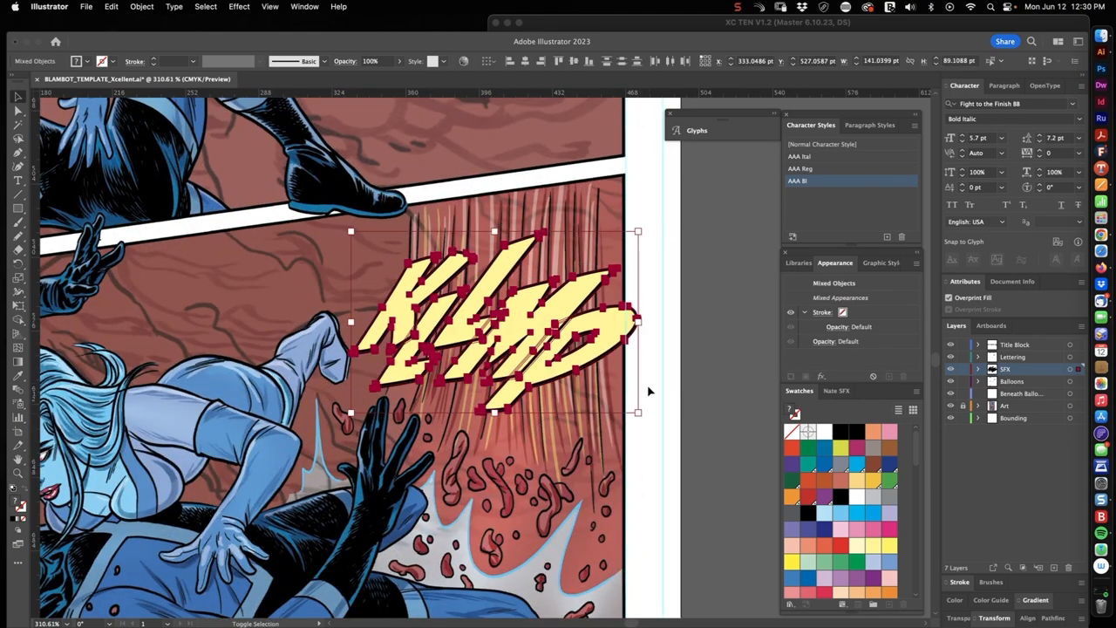
pyautogui.press('Escape')
pyautogui.scroll(-5, 523, 349)
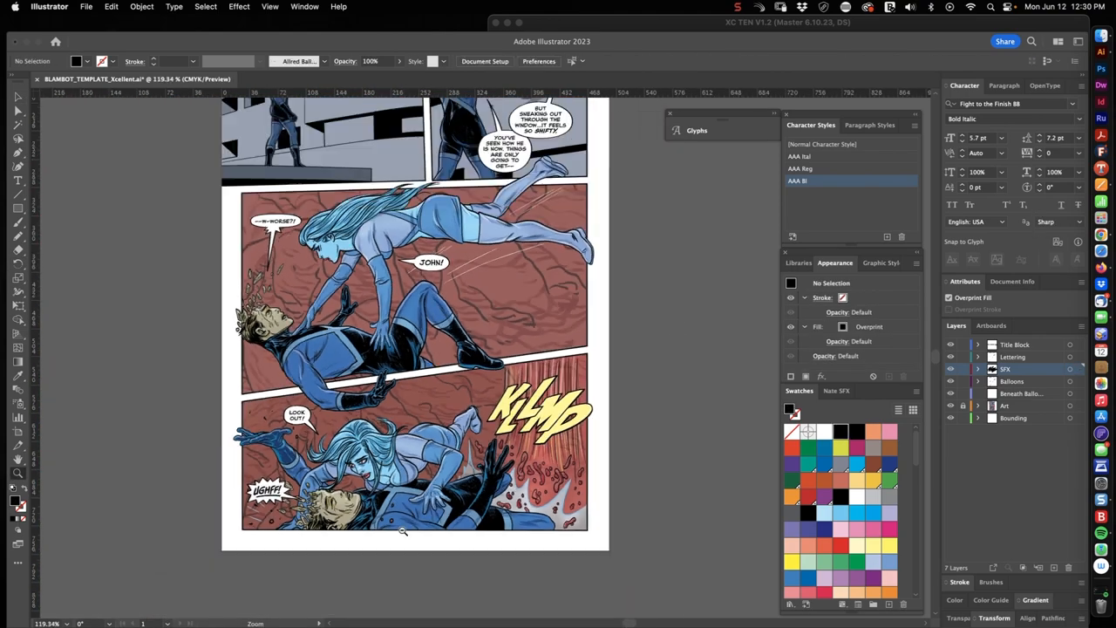
pyautogui.scroll(6, 523, 418)
pyautogui.click(484, 401)
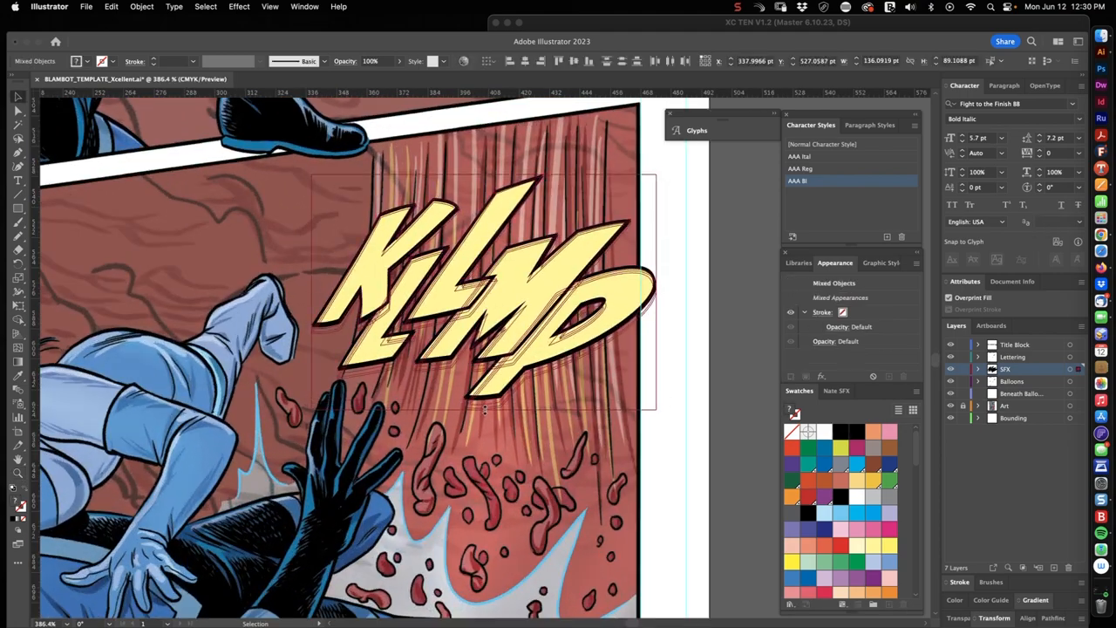
pyautogui.press('Escape')
pyautogui.scroll(-5, 456, 288)
pyautogui.scroll(5, 455, 288)
pyautogui.scroll(3, 455, 287)
pyautogui.scroll(3, 455, 288)
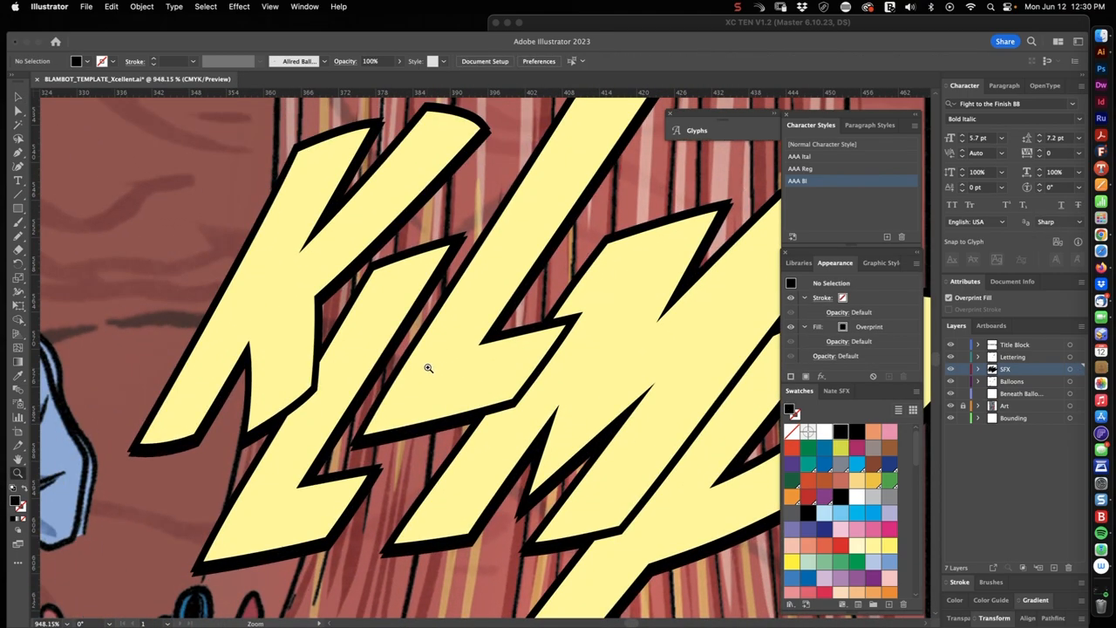
pyautogui.scroll(-5, 448, 358)
pyautogui.scroll(-5, 448, 358)
pyautogui.scroll(-3, 449, 357)
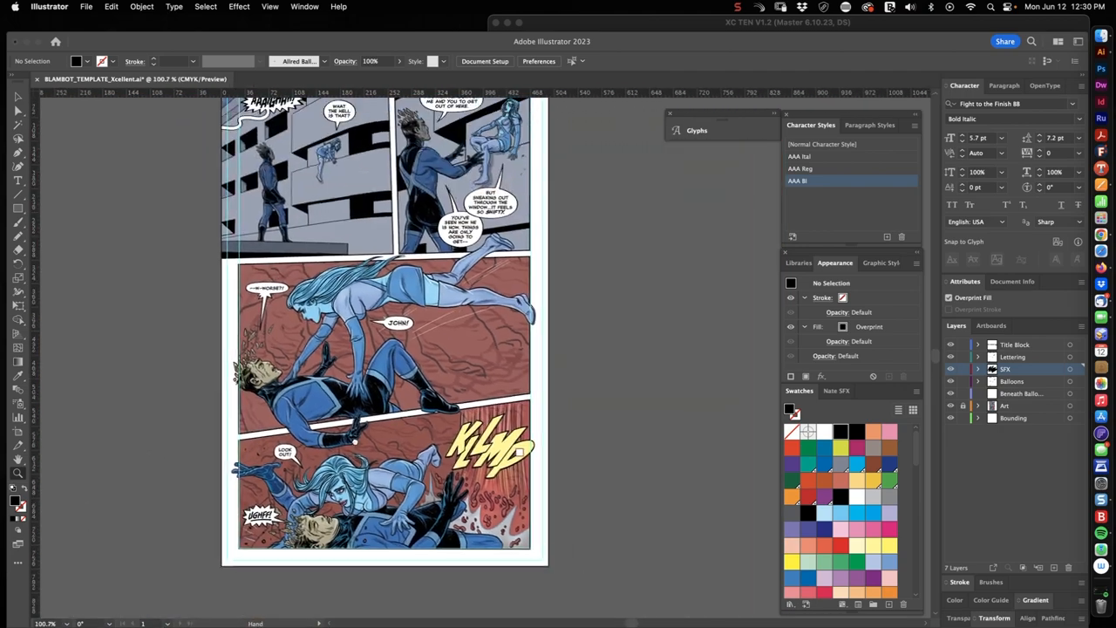
pyautogui.scroll(3, 384, 348)
pyautogui.scroll(3, 556, 334)
pyautogui.scroll(-5, 549, 296)
pyautogui.scroll(8, 548, 286)
# Change the title block's page number to 7 and fit the page in view.
pyautogui.press('t')
pyautogui.hotkey('alt', 'Tab')
pyautogui.hotkey('alt', 'Tab')
pyautogui.write('7')
pyautogui.press('Escape')
pyautogui.press('super+shift+a')
pyautogui.press('super+0')
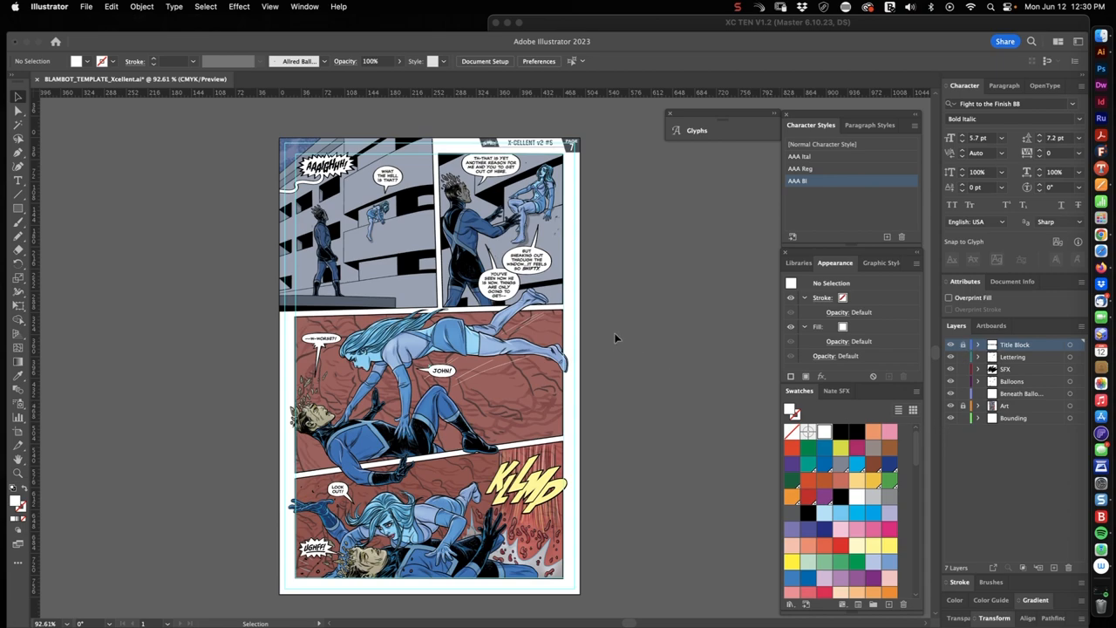
pyautogui.scroll(6, 608, 337)
pyautogui.scroll(3, 523, 392)
# Reselect the KLMP effect with its extra anchor points, then deselect it.
pyautogui.click(566, 370)
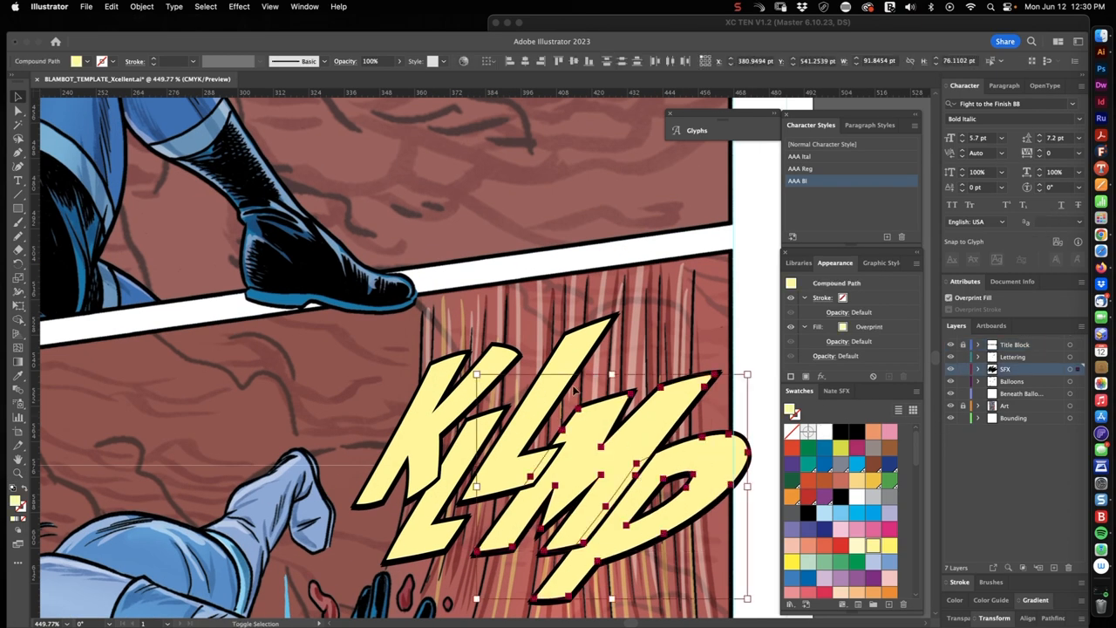
pyautogui.click(948, 297)
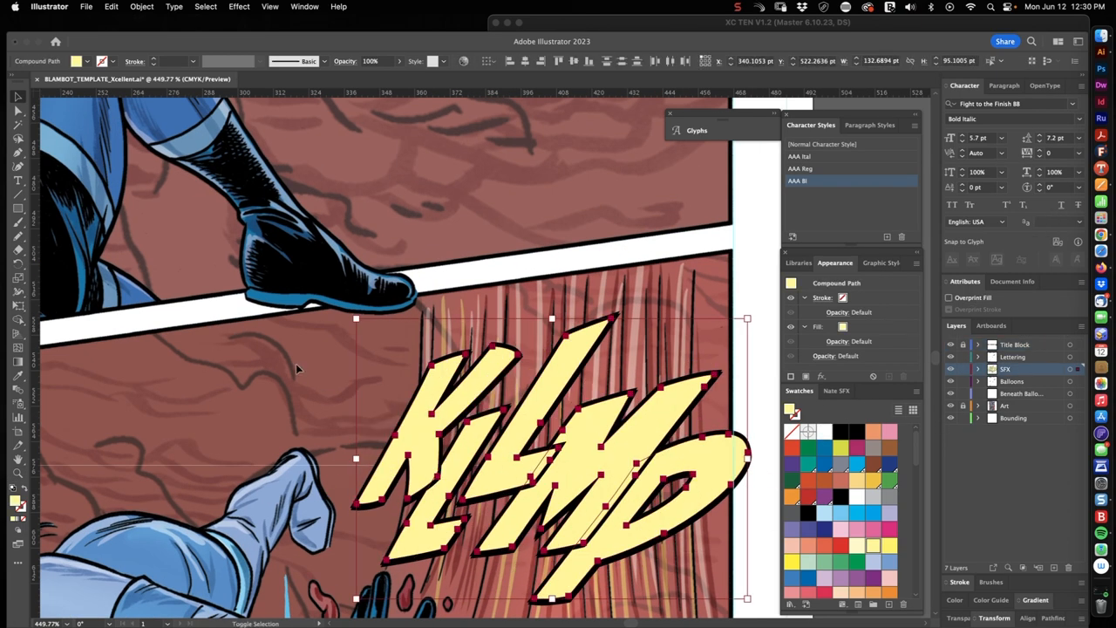
pyautogui.press('super+shift+a')
pyautogui.scroll(-6, 479, 366)
pyautogui.scroll(3, 652, 287)
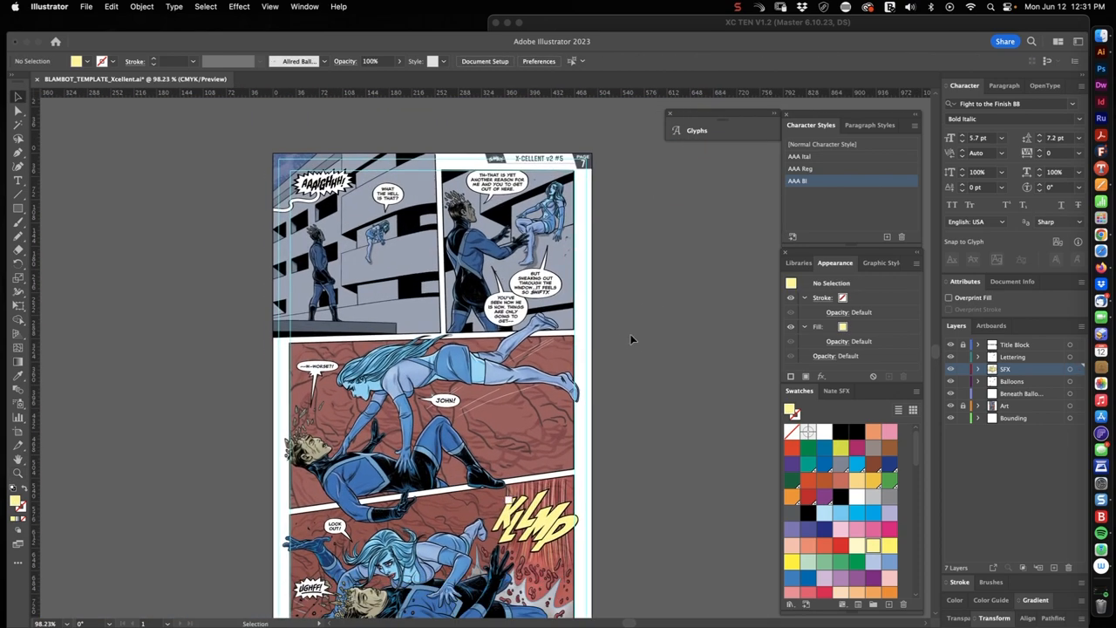
# Save the page as XcellentV2005007.ai in the XCELLENTv2005 folder, accepting the Illustrator options.
pyautogui.press('super+shift+s')
pyautogui.click(602, 120)
pyautogui.click(592, 242)
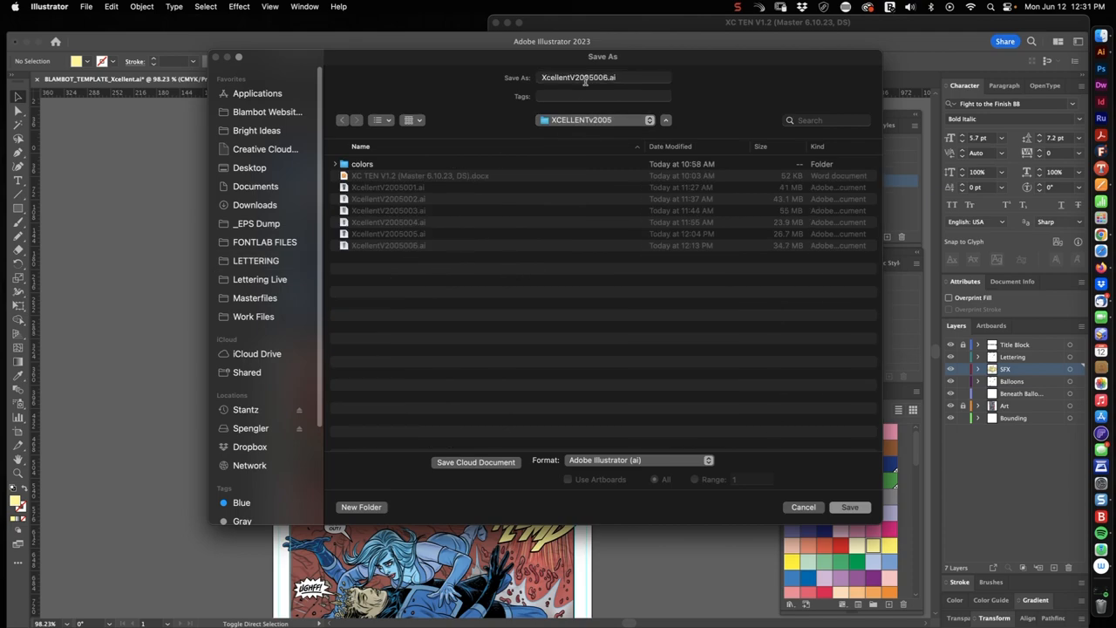
pyautogui.press('Return')
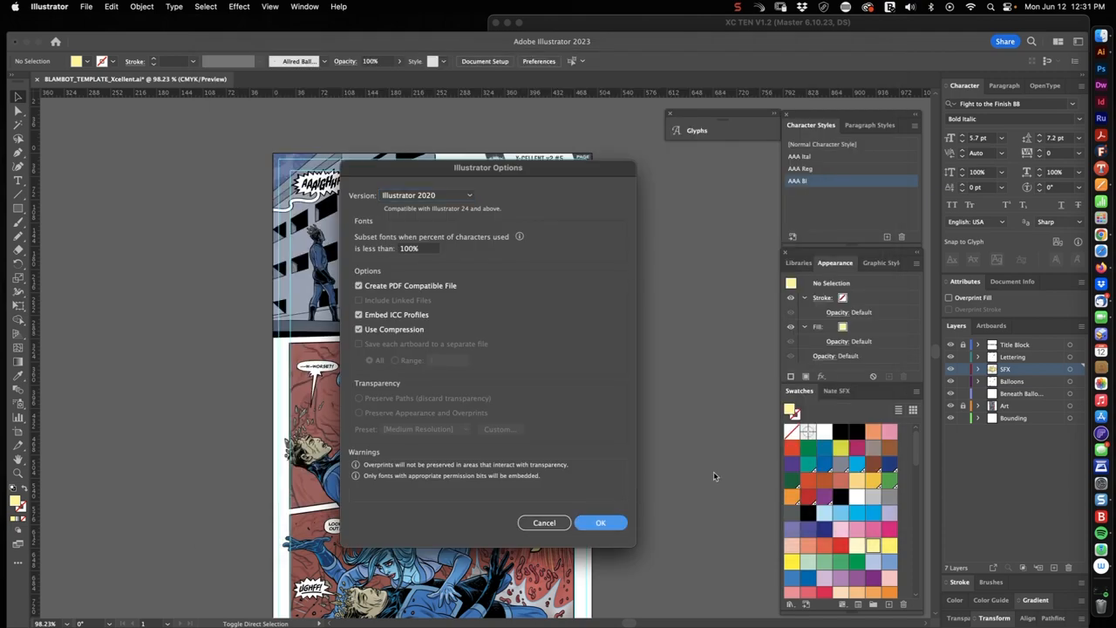
pyautogui.press('Return')
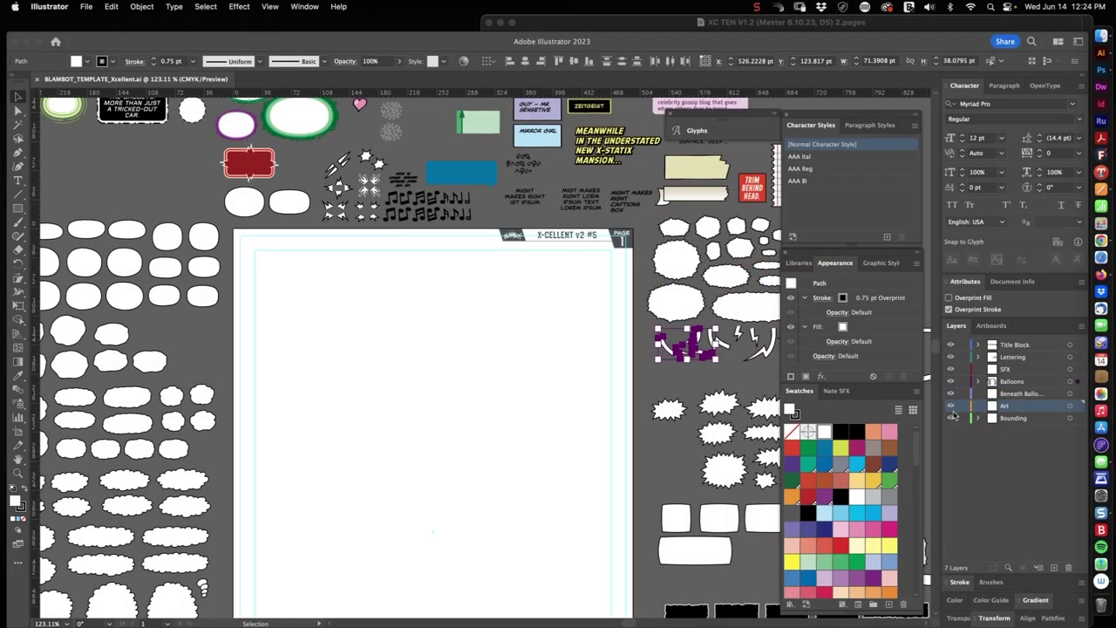
# Place the TIFF artwork file 018 for the next page, confirming the import options.
pyautogui.press('super+shift+p')
pyautogui.doubleClick(454, 323)
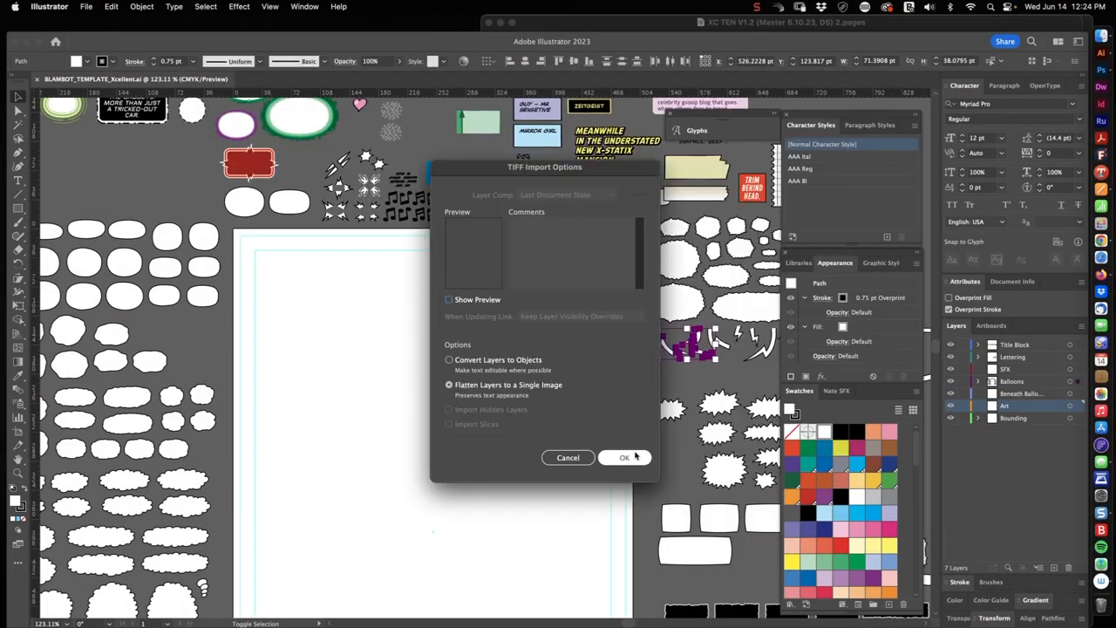
pyautogui.click(624, 457)
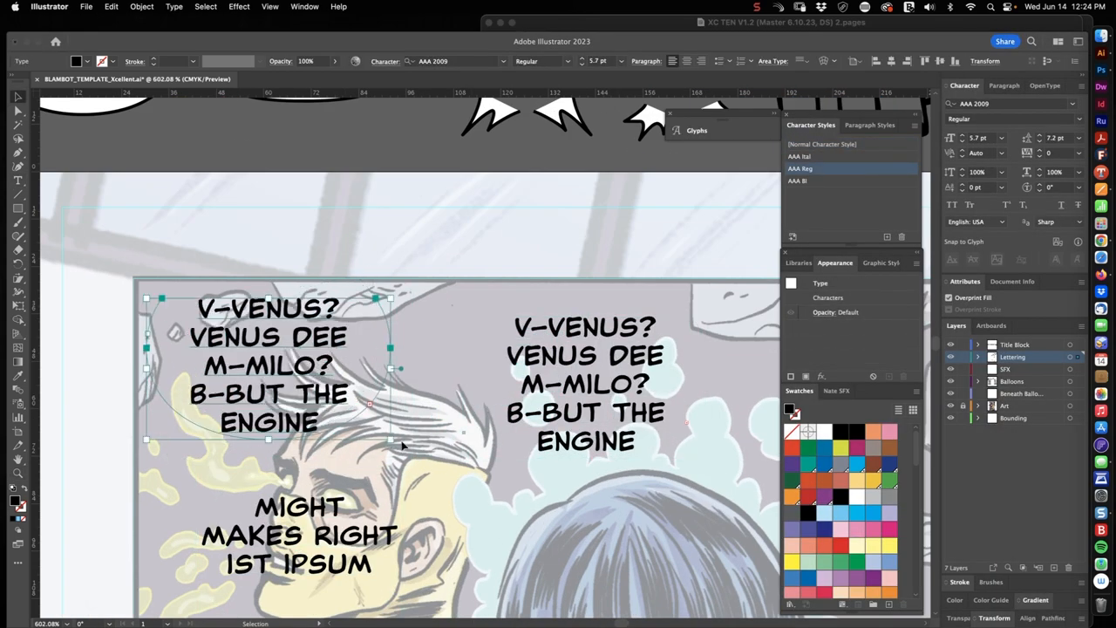
# Make VENUS DEE M-MILO? bold italic and check the script for the next lines.
pyautogui.click(865, 184)
pyautogui.press('Escape')
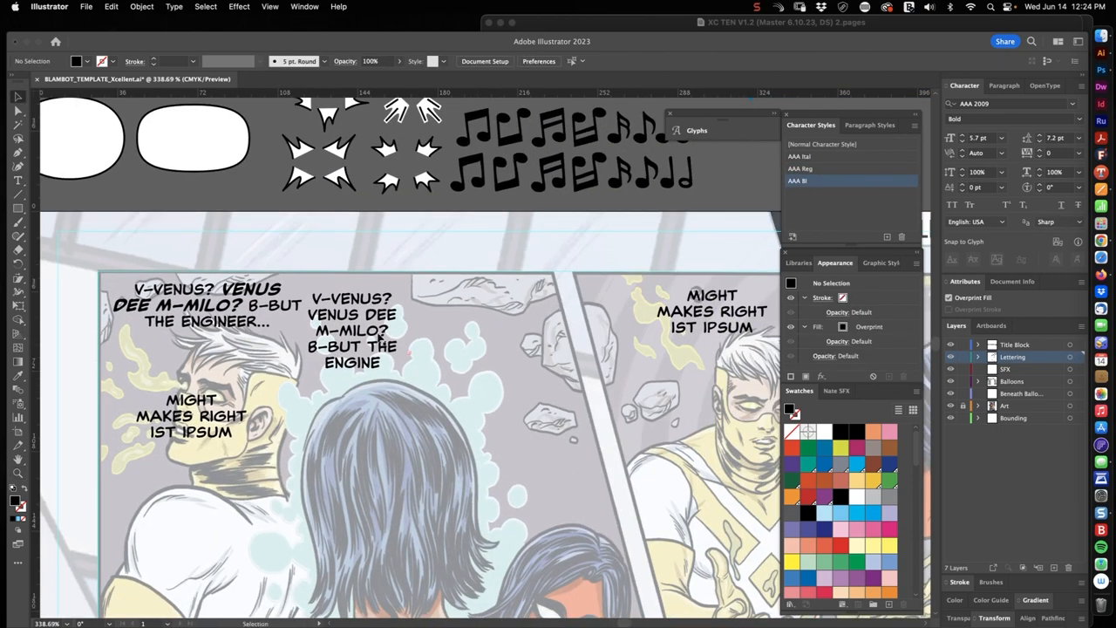
pyautogui.press('super+Tab')
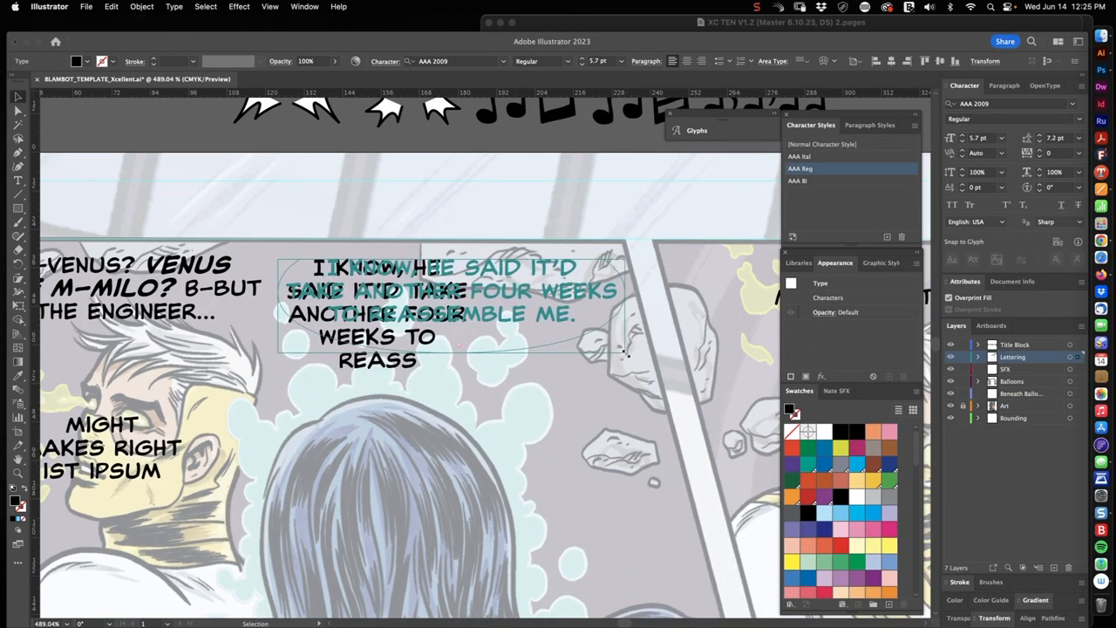
pyautogui.press('super+Tab')
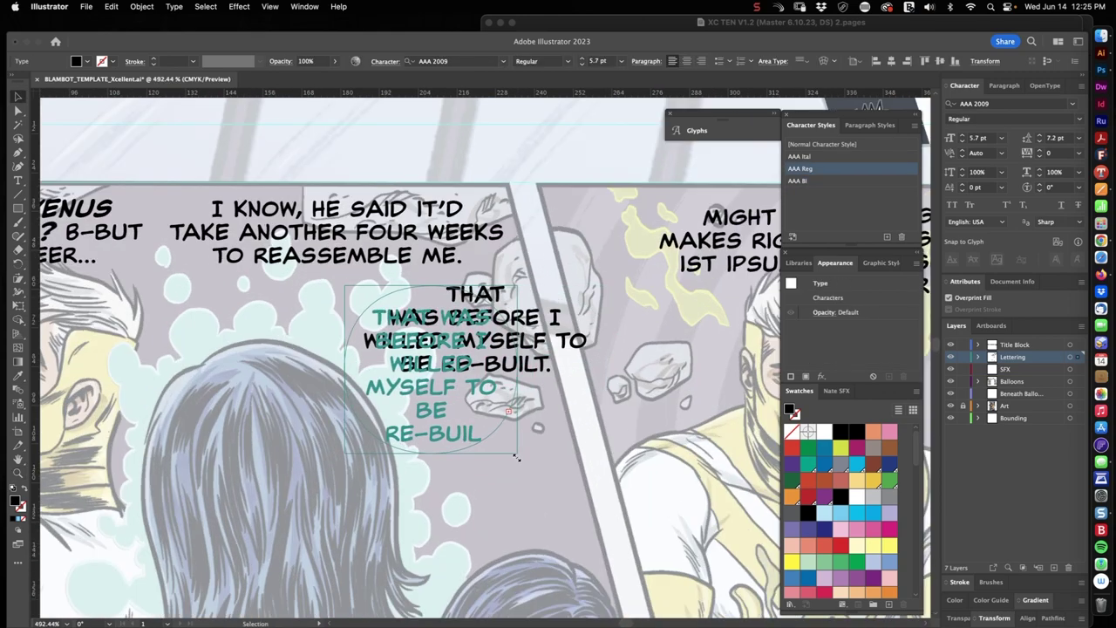
# Fit the THAT WAS BEFORE caption, emphasize WILLED MYSELF, and widen the placeholder frame to reflow.
pyautogui.moveTo(516, 457); pyautogui.dragTo(503, 485)
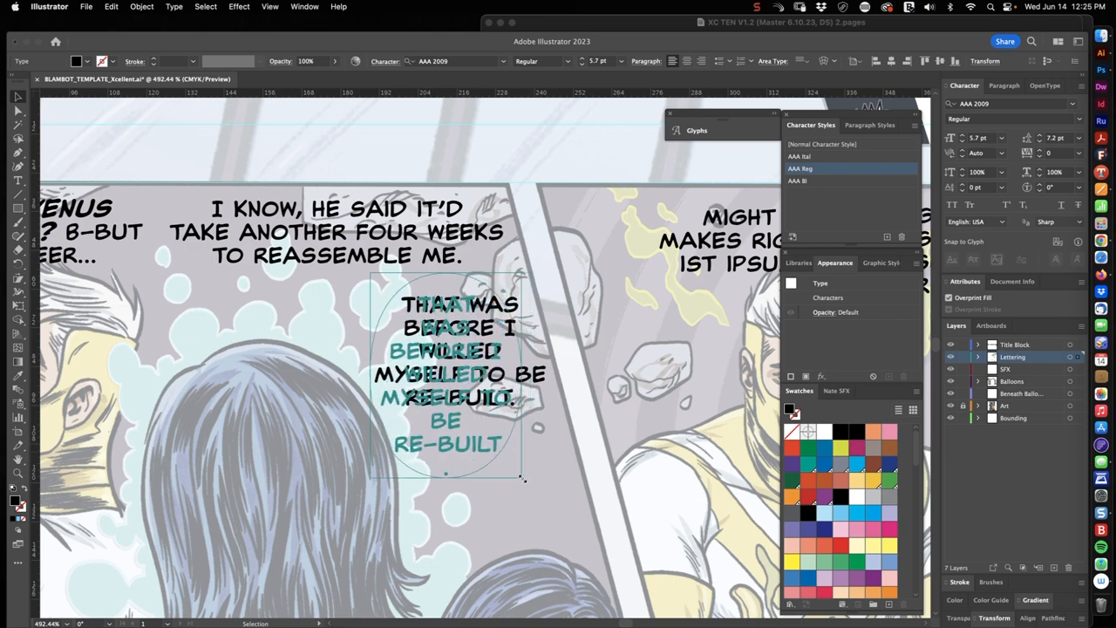
pyautogui.moveTo(524, 477); pyautogui.dragTo(562, 473)
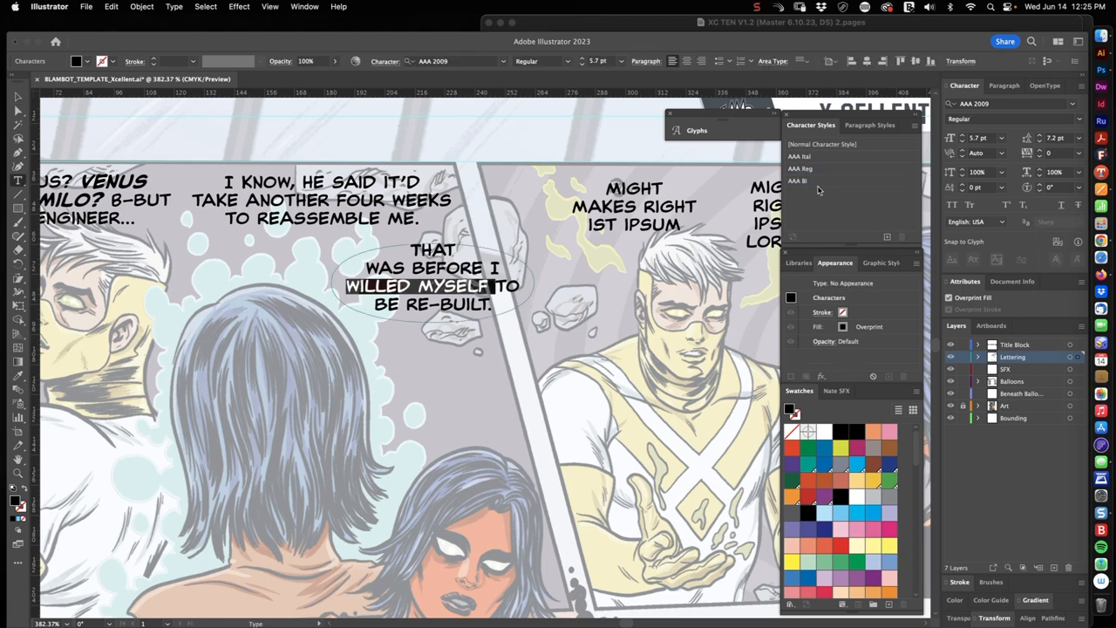
pyautogui.press('Escape')
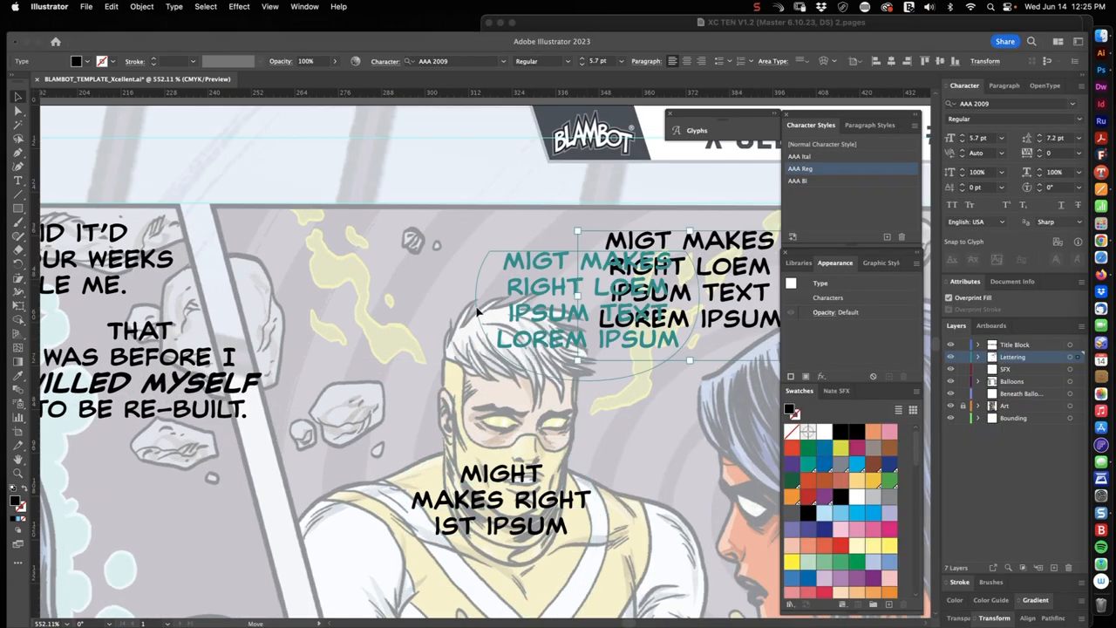
pyautogui.moveTo(525, 352); pyautogui.dragTo(766, 326)
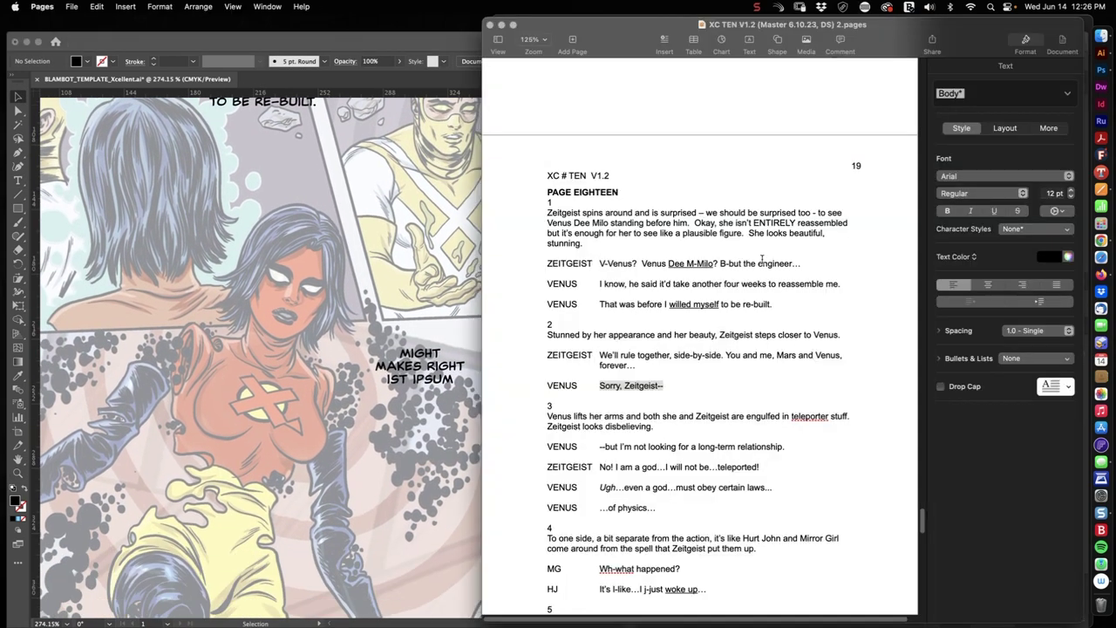
pyautogui.click(799, 445)
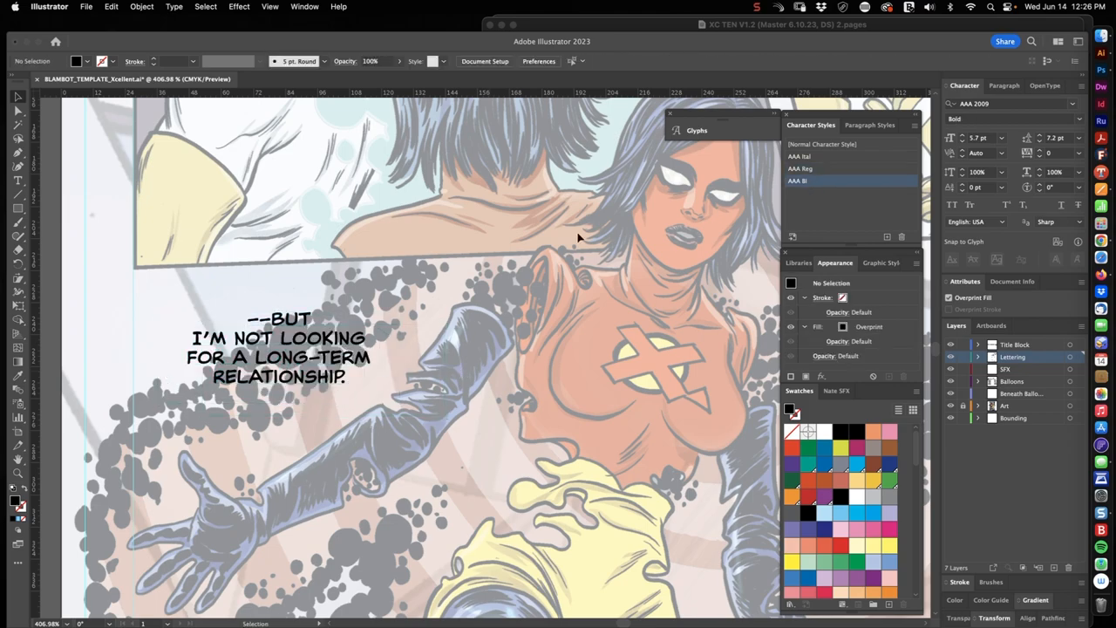
# Check the script, then narrow the UGH...EVEN A GOD caption frame to fit its panel.
pyautogui.click(831, 25)
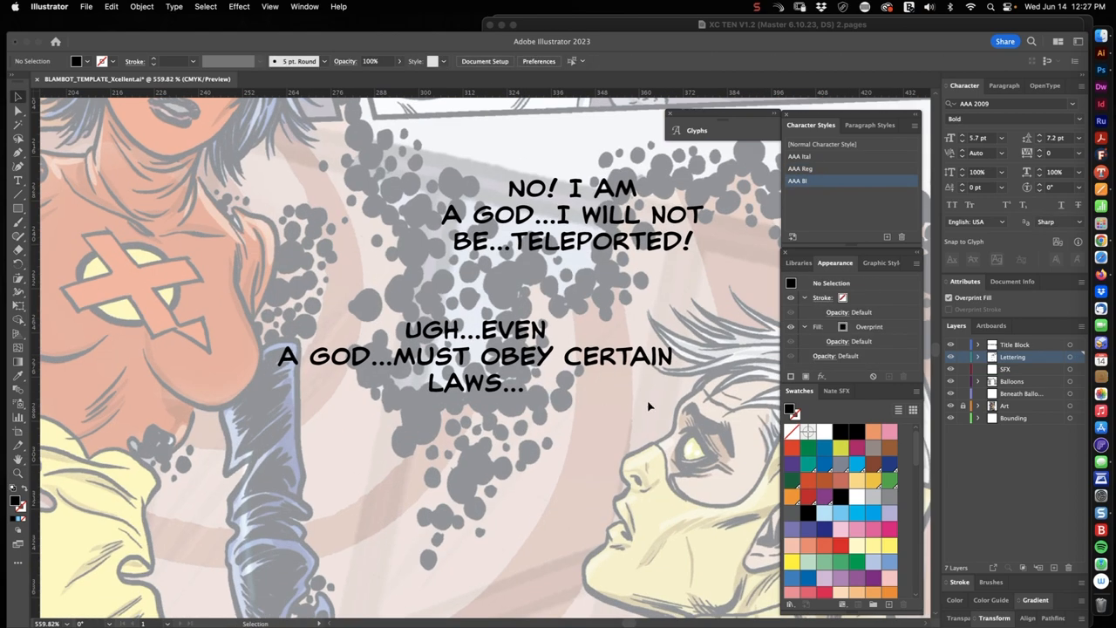
pyautogui.click(658, 357)
pyautogui.moveTo(688, 397); pyautogui.dragTo(492, 506)
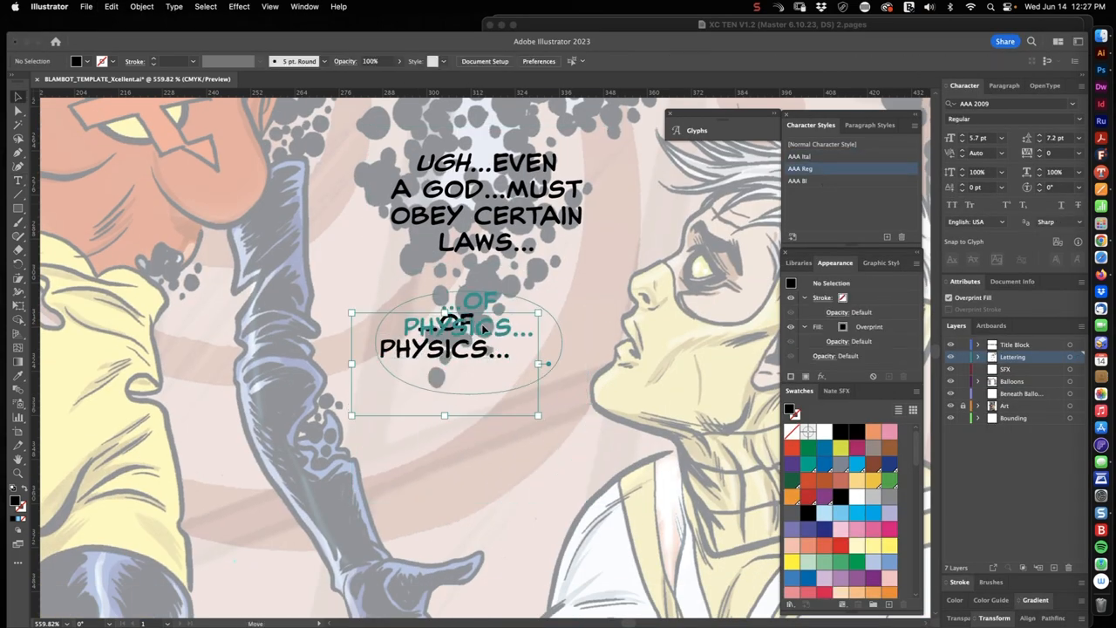
pyautogui.scroll(-8, 775, 290)
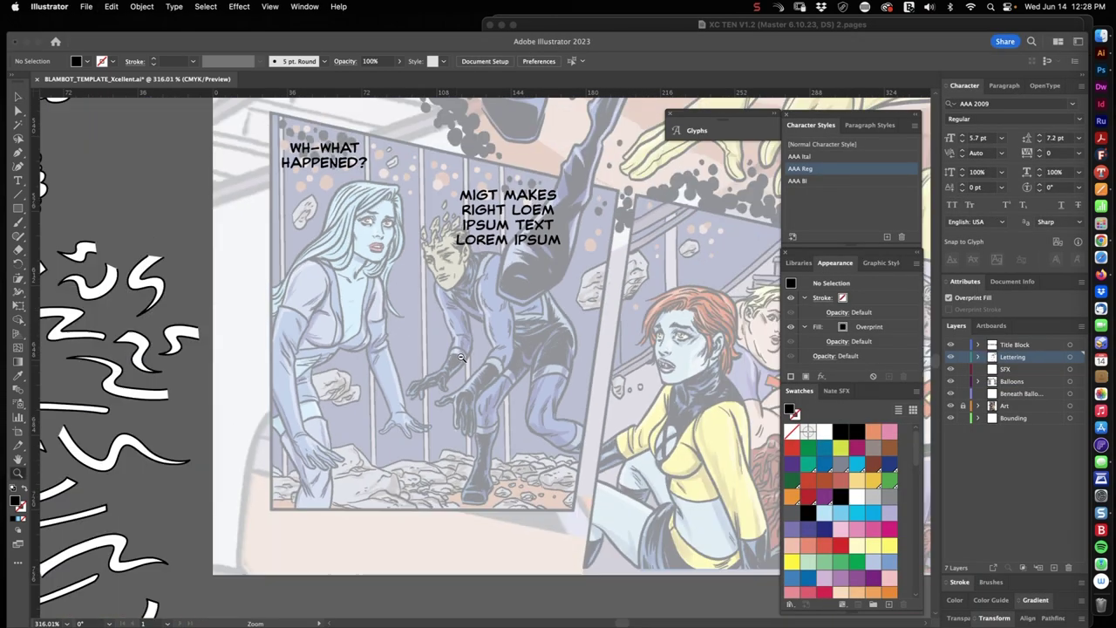
pyautogui.scroll(5, 462, 358)
# Paste the IT'S L-LIKE line into a duplicate caption placed beside WH-WHAT HAPPENED?, narrowed toward three lines.
pyautogui.press('v')
pyautogui.click(501, 447)
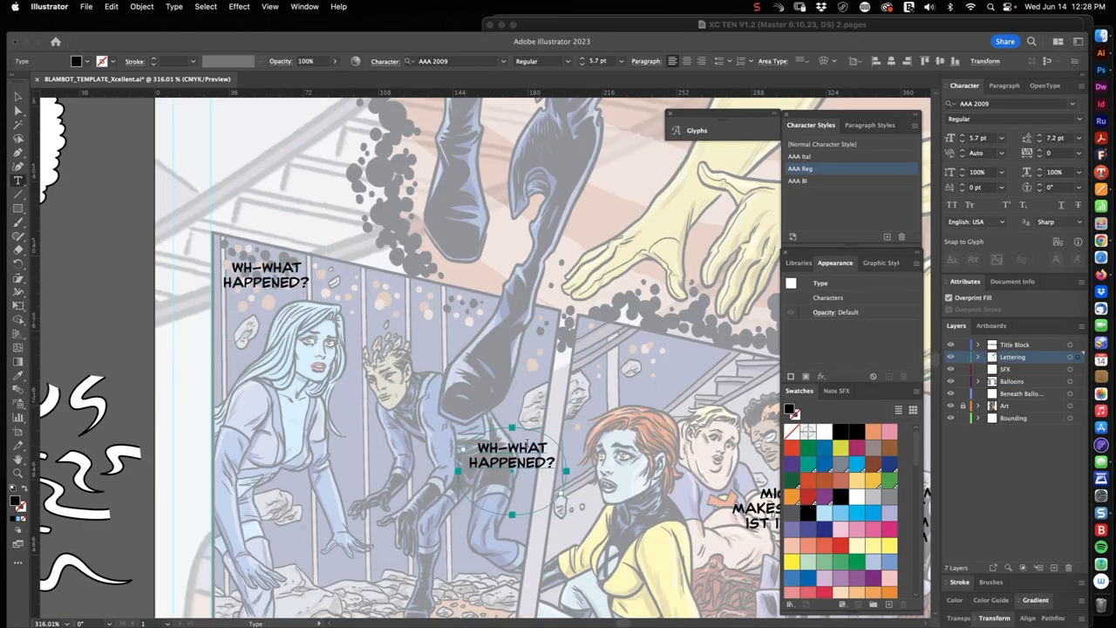
pyautogui.write("IT'S L-LIKE...I J-JUST WOKE UP...")
pyautogui.scroll(5, 501, 418)
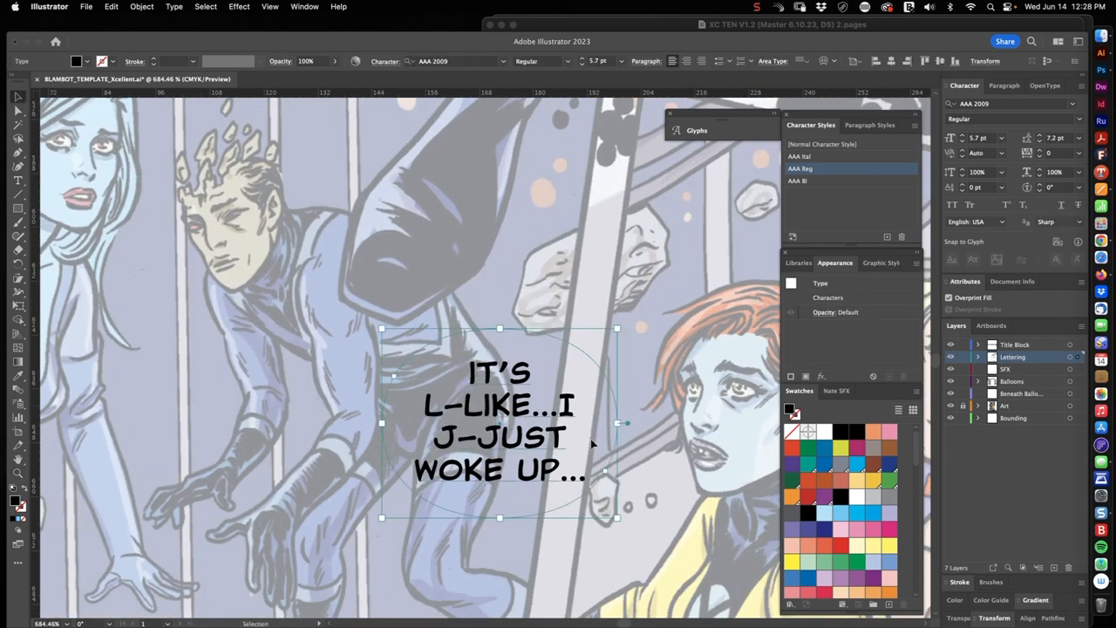
pyautogui.moveTo(617, 423)
pyautogui.mouseDown()
pyautogui.moveTo(490, 445)
pyautogui.moveTo(541, 419)
pyautogui.mouseUp()
pyautogui.scroll(-5, 465, 456)
pyautogui.scroll(3, 465, 456)
pyautogui.moveTo(538, 296); pyautogui.dragTo(458, 262)
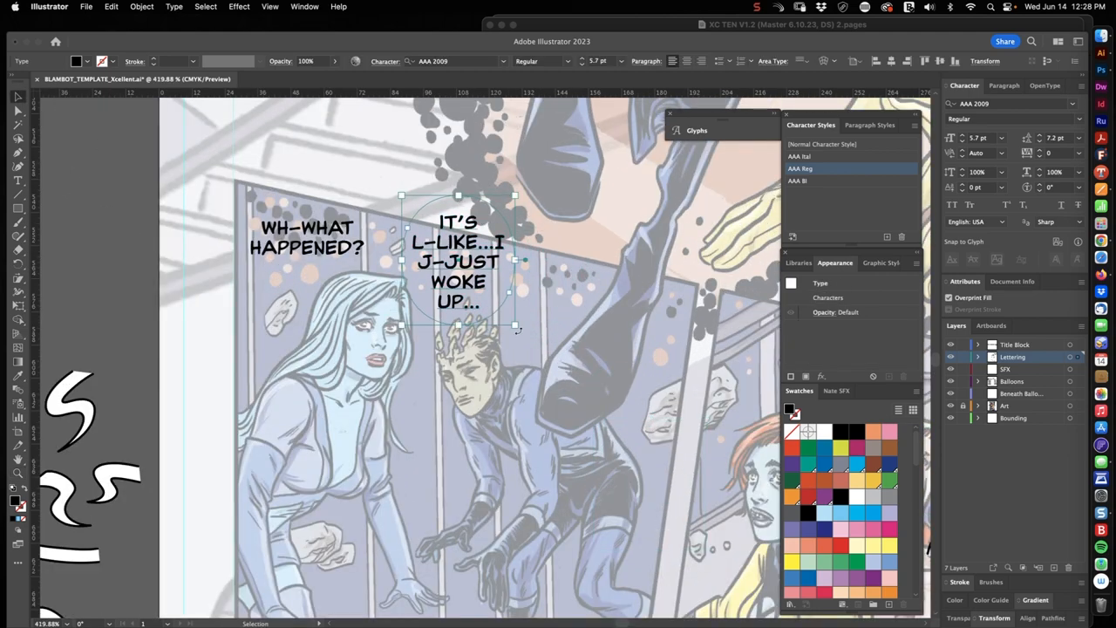
pyautogui.moveTo(608, 271)
pyautogui.mouseDown()
pyautogui.moveTo(541, 256)
pyautogui.moveTo(549, 289)
pyautogui.mouseUp()
pyautogui.click(654, 244)
pyautogui.scroll(3, 654, 244)
# Reflow the woke-up dialogue into three centred lines and move it up inside the balloon.
pyautogui.press('t')
pyautogui.click(460, 311)
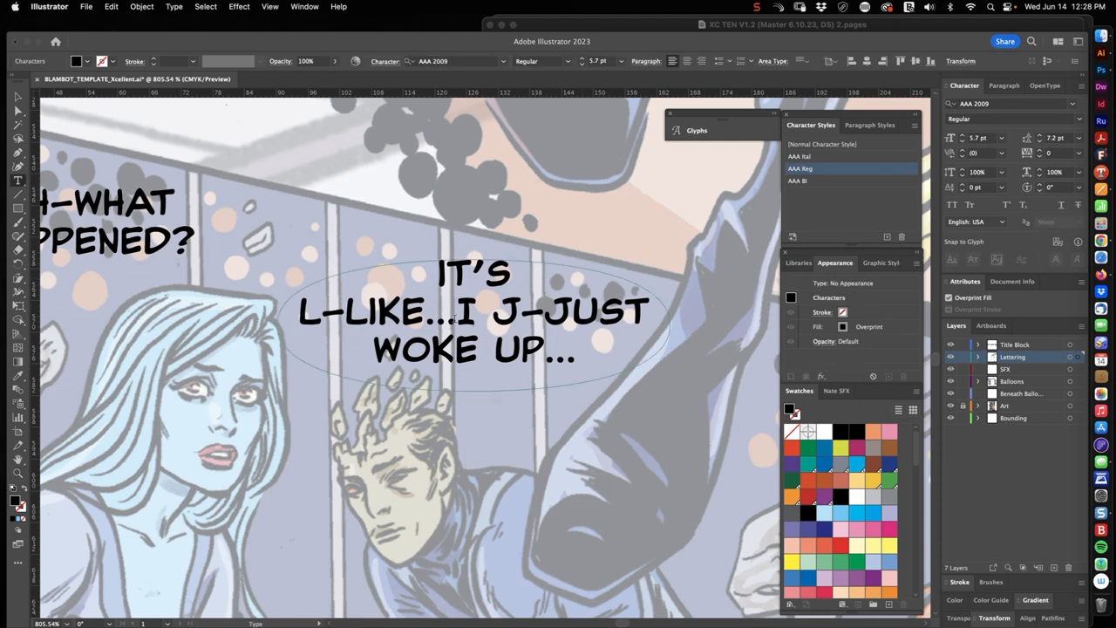
pyautogui.press('Return')
pyautogui.moveTo(669, 391); pyautogui.dragTo(571, 429)
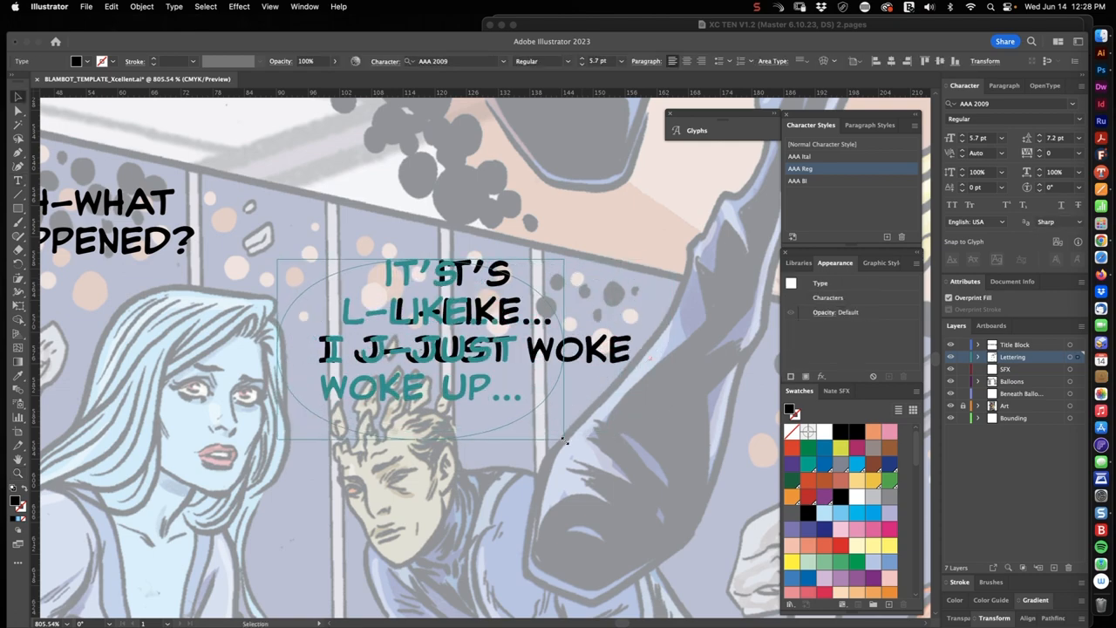
pyautogui.moveTo(571, 344); pyautogui.dragTo(667, 344)
pyautogui.moveTo(488, 349)
pyautogui.mouseDown()
pyautogui.moveTo(523, 217)
pyautogui.moveTo(582, 311)
pyautogui.moveTo(601, 310)
pyautogui.mouseUp()
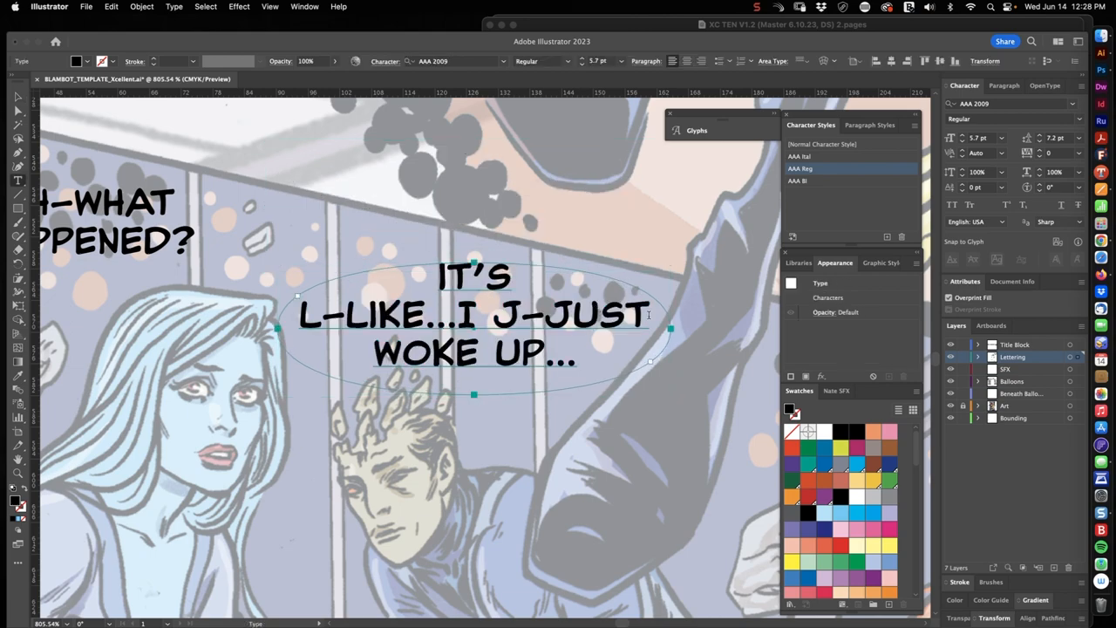
pyautogui.tripleClick(475, 315)
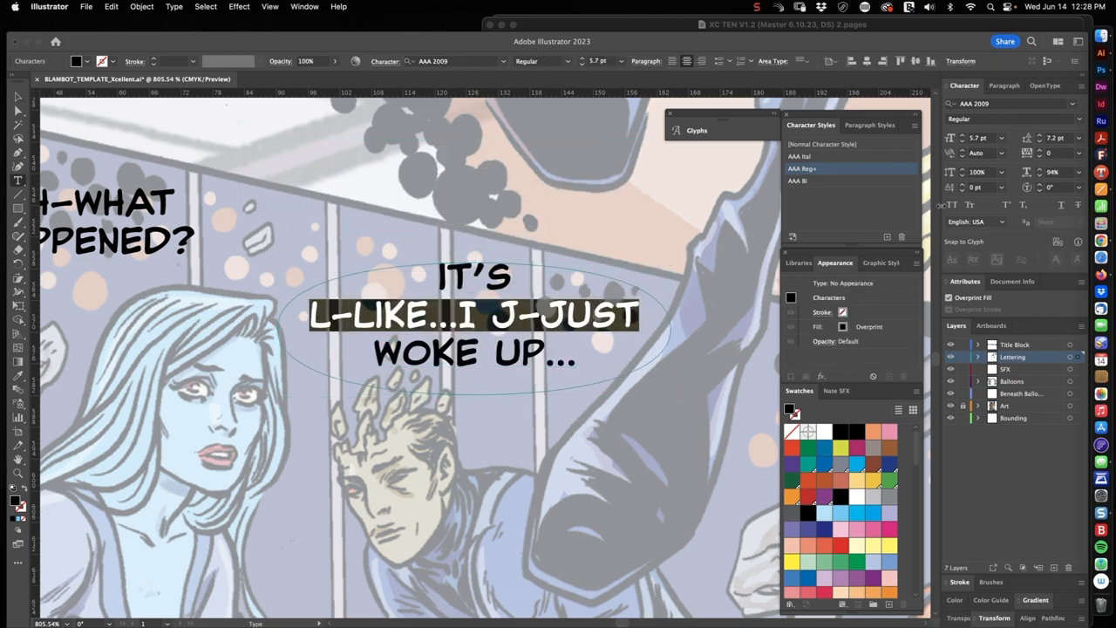
pyautogui.press('Escape')
pyautogui.hotkey('ctrl', '0')
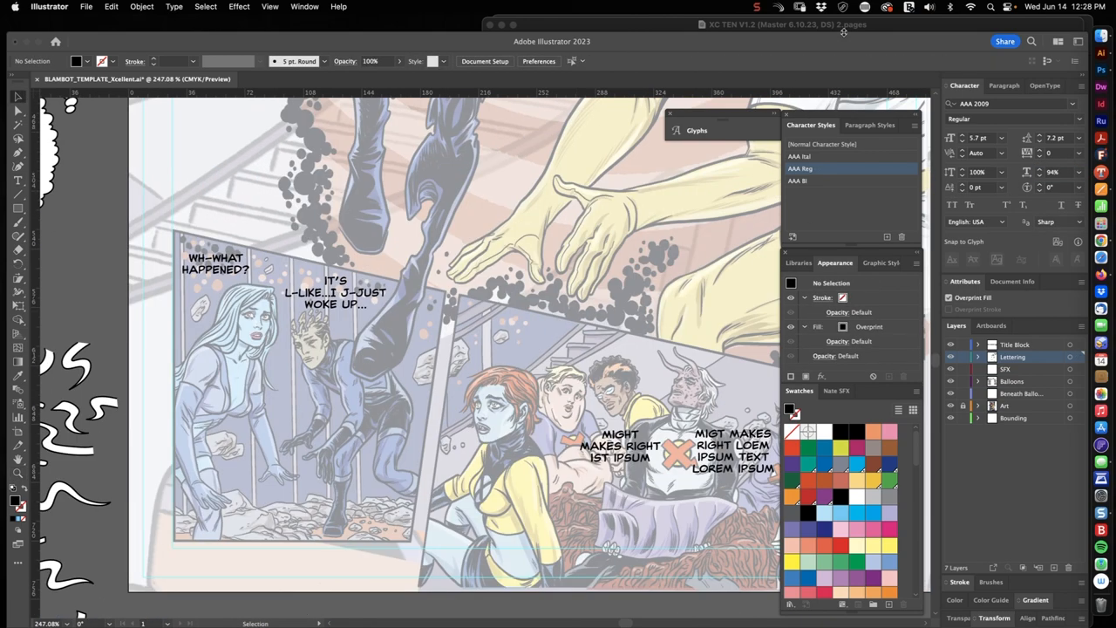
# Set WOKE UP... in the AAA BI bold-italic character style, checking against the script.
pyautogui.click(846, 30)
pyautogui.click(331, 288)
pyautogui.scroll(5, 331, 288)
pyautogui.moveTo(575, 314); pyautogui.dragTo(558, 314)
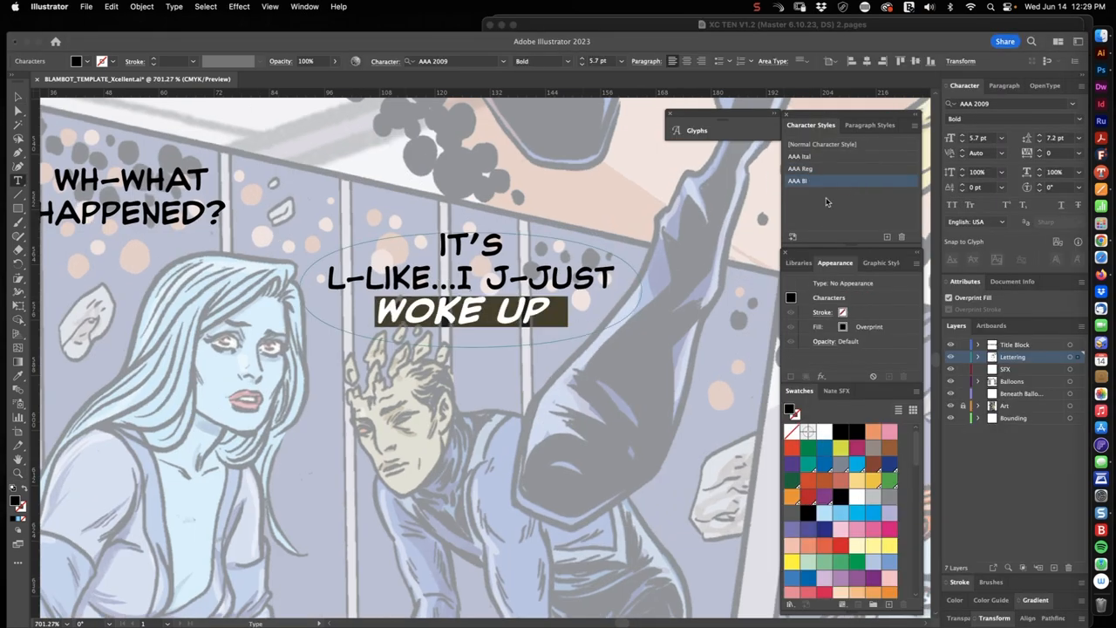
pyautogui.click(799, 156)
pyautogui.press('Escape')
pyautogui.scroll(-5, 724, 301)
pyautogui.scroll(3, 610, 261)
pyautogui.click(845, 23)
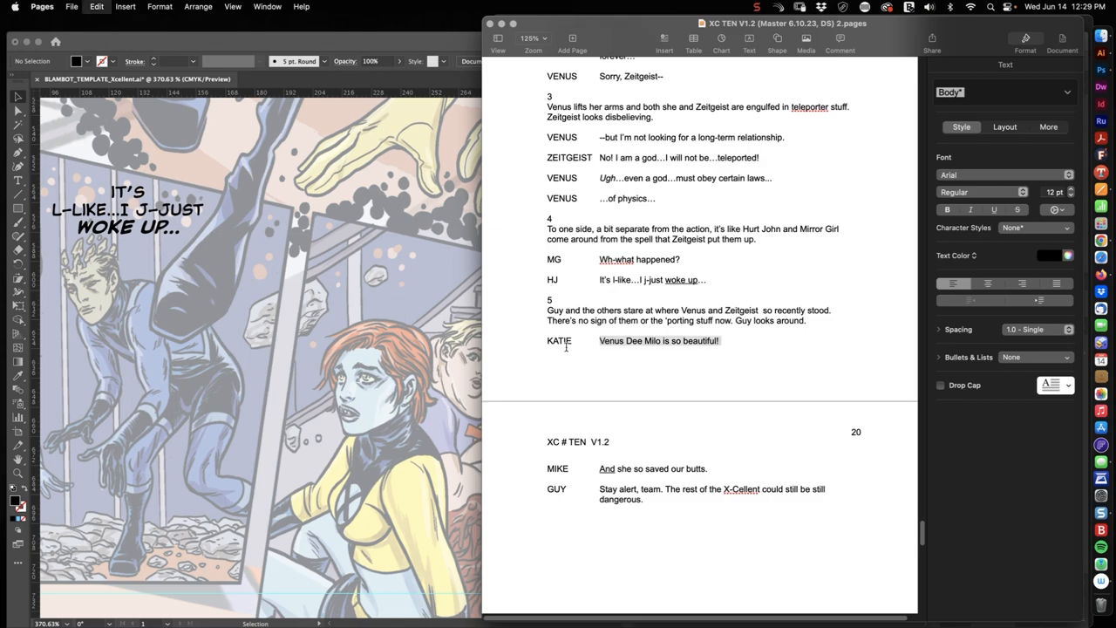
pyautogui.click(380, 429)
pyautogui.scroll(3, 436, 366)
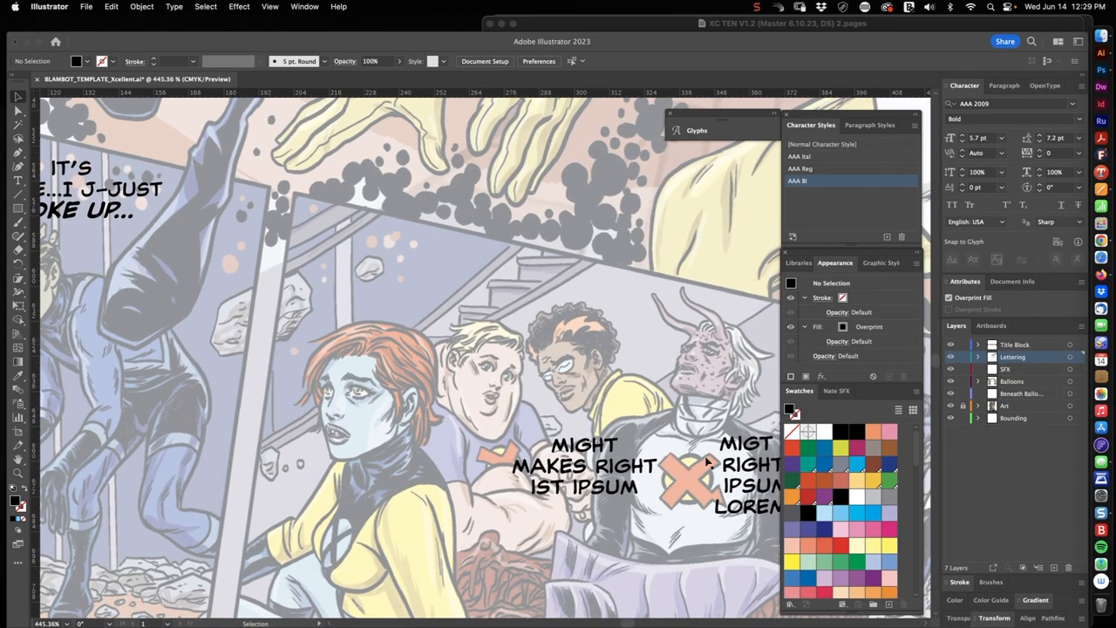
# Copy the text block into the lower panel, retype the Venus Dee Milo, saved our butts and Stay alert lines, and resize.
pyautogui.moveTo(584, 464); pyautogui.dragTo(348, 261)
pyautogui.scroll(-5, 436, 348)
pyautogui.scroll(-3, 348, 262)
pyautogui.moveTo(442, 344); pyautogui.dragTo(421, 321)
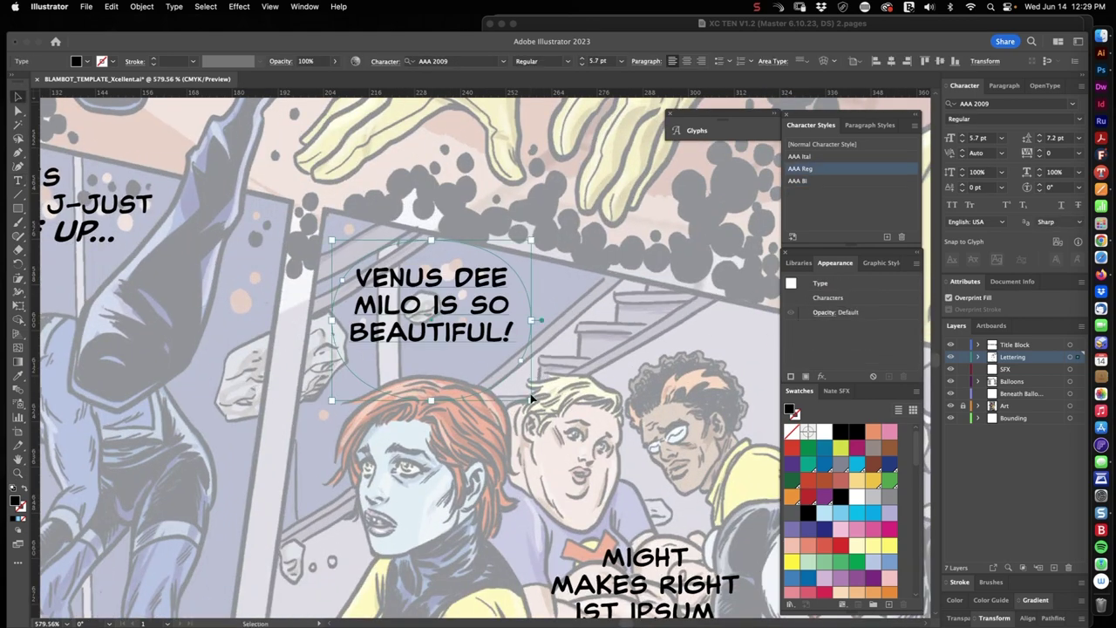
pyautogui.moveTo(531, 399); pyautogui.dragTo(674, 339)
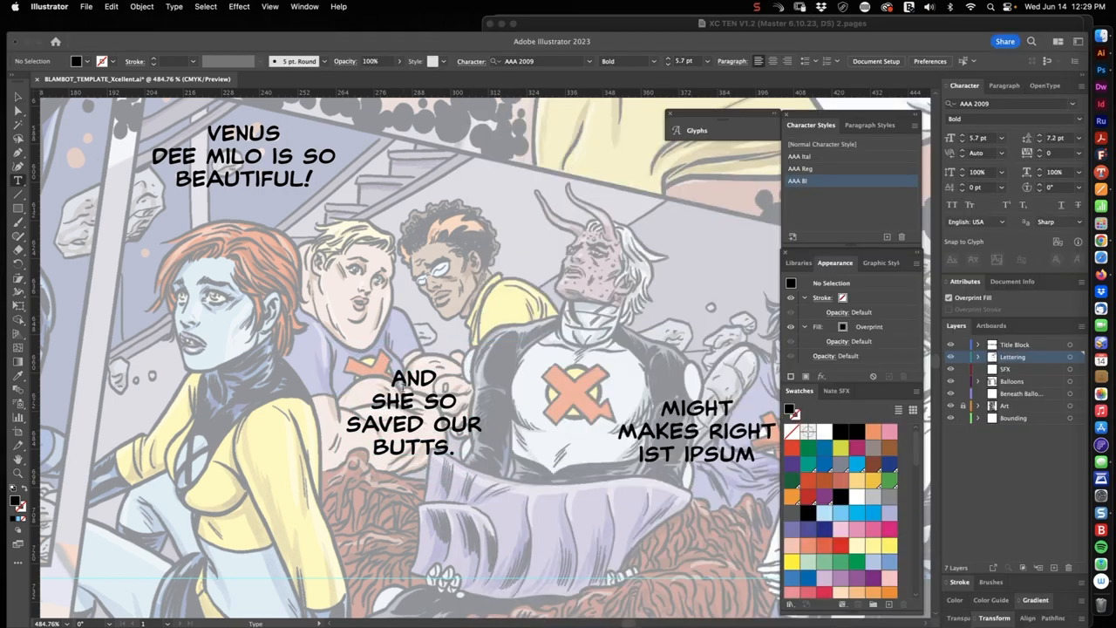
pyautogui.press('Escape')
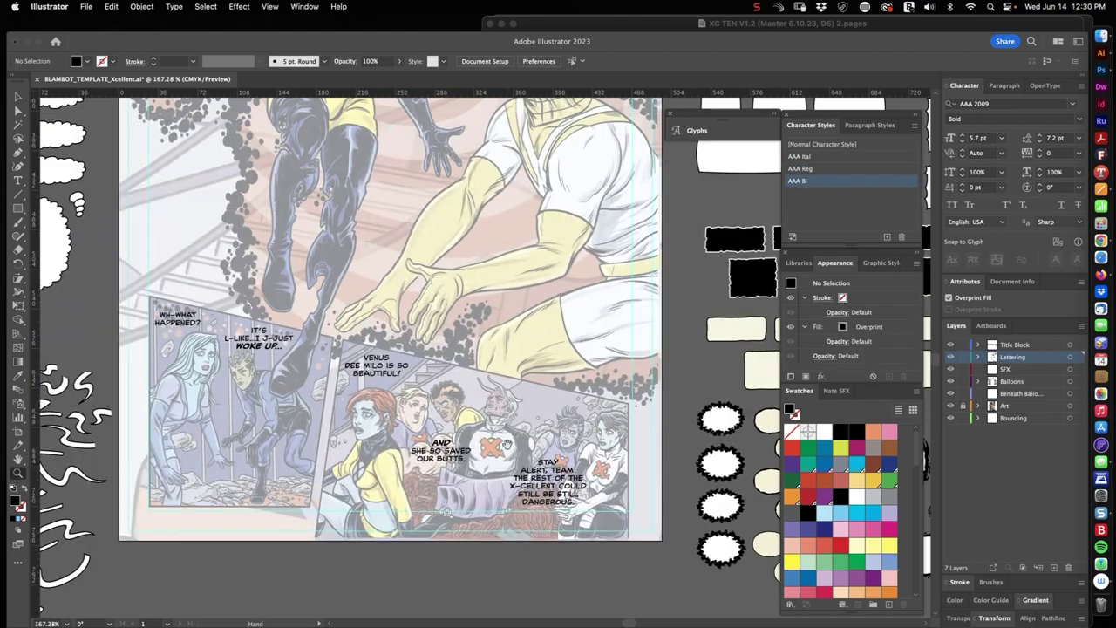
pyautogui.press('super+Tab')
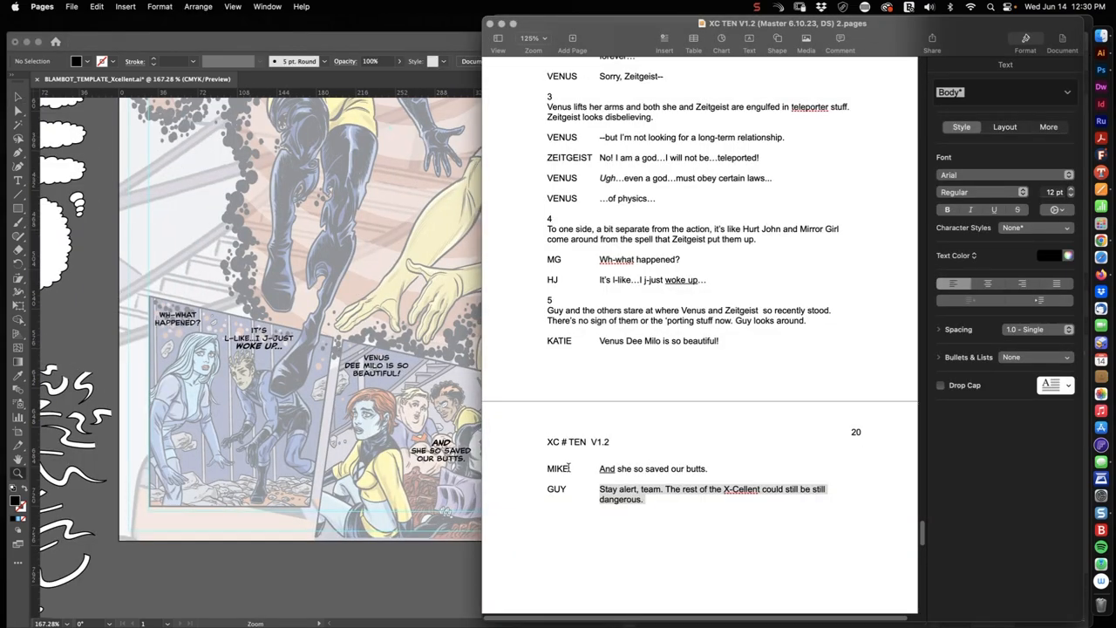
pyautogui.press('super+Tab')
pyautogui.scroll(3, 439, 276)
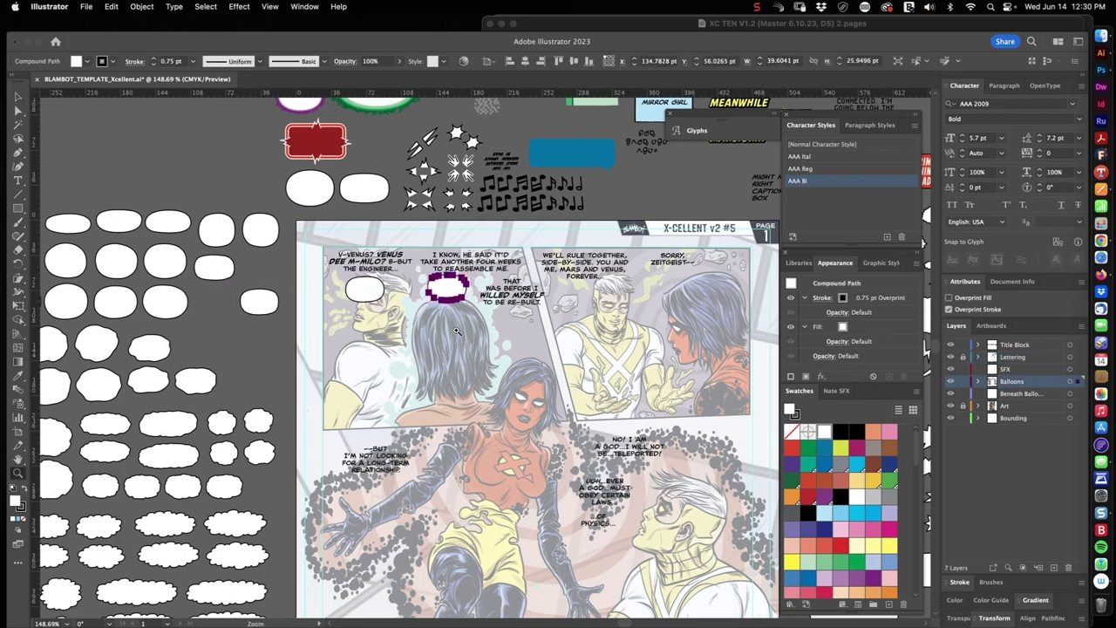
pyautogui.scroll(-2, 457, 331)
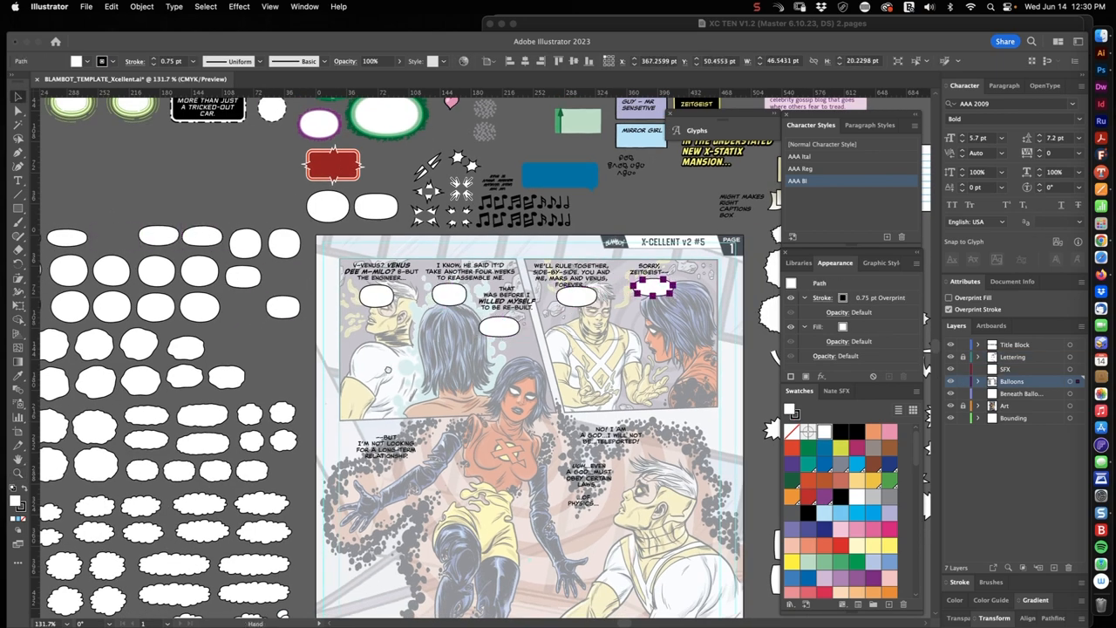
pyautogui.scroll(-2, 652, 292)
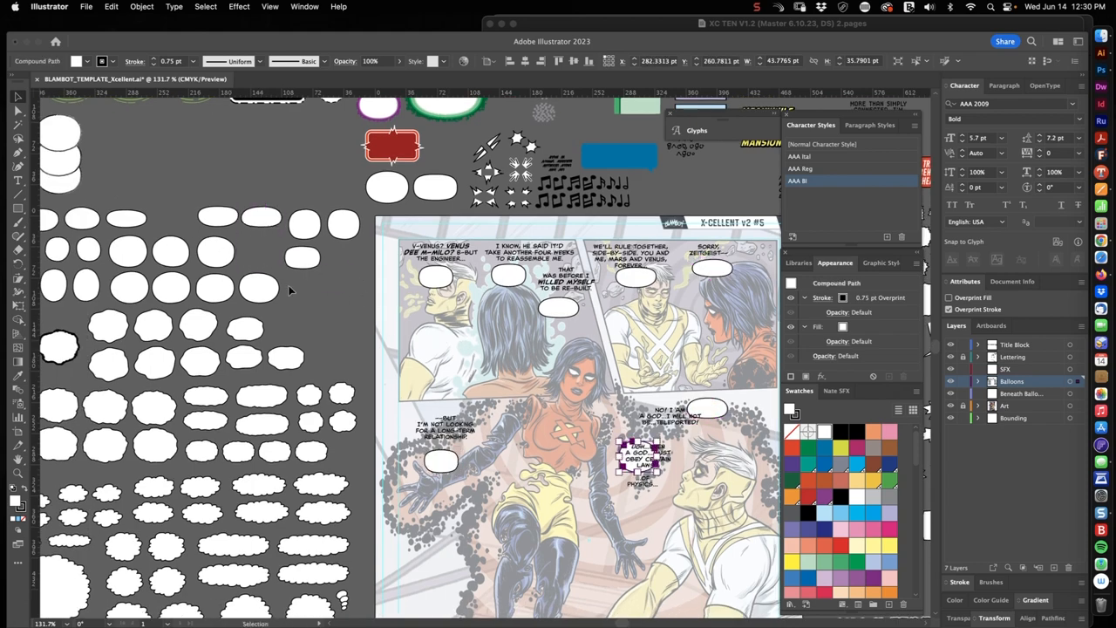
pyautogui.scroll(-2, 591, 516)
# Drag white balloon shapes from the pasteboard over the lower panel's dialogue spots.
pyautogui.moveTo(591, 516); pyautogui.dragTo(523, 436)
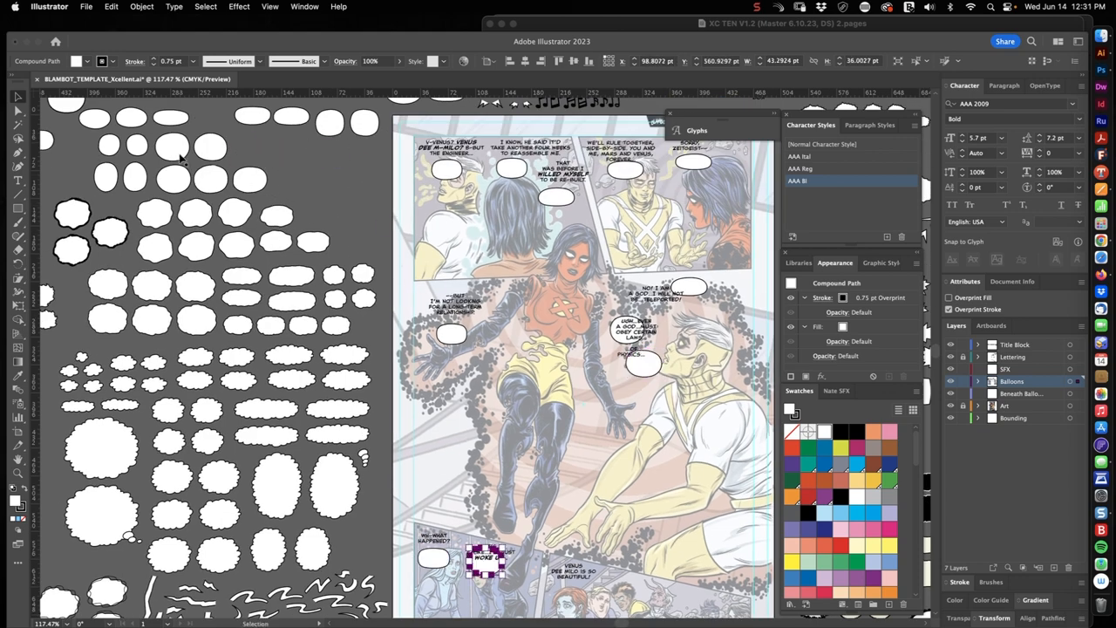
pyautogui.scroll(-3, 616, 551)
pyautogui.moveTo(616, 488); pyautogui.dragTo(626, 419)
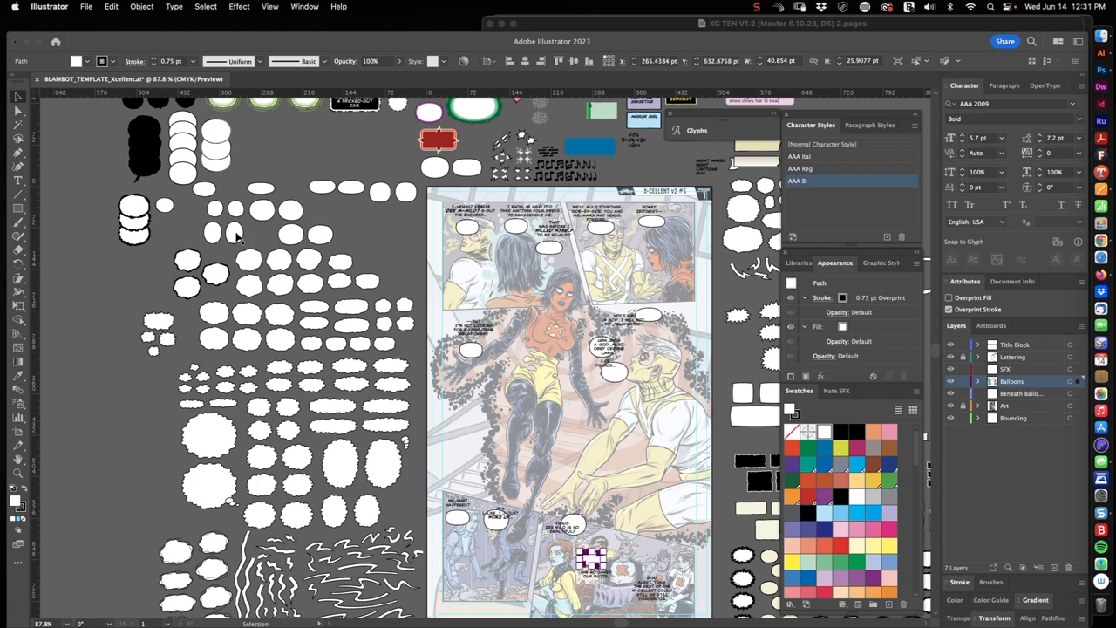
pyautogui.scroll(5, 470, 235)
pyautogui.scroll(5, 471, 236)
# Fit a tailed balloon behind V-VENUS? and stretch an oval around the I KNOW dialogue.
pyautogui.moveTo(436, 349); pyautogui.dragTo(471, 353)
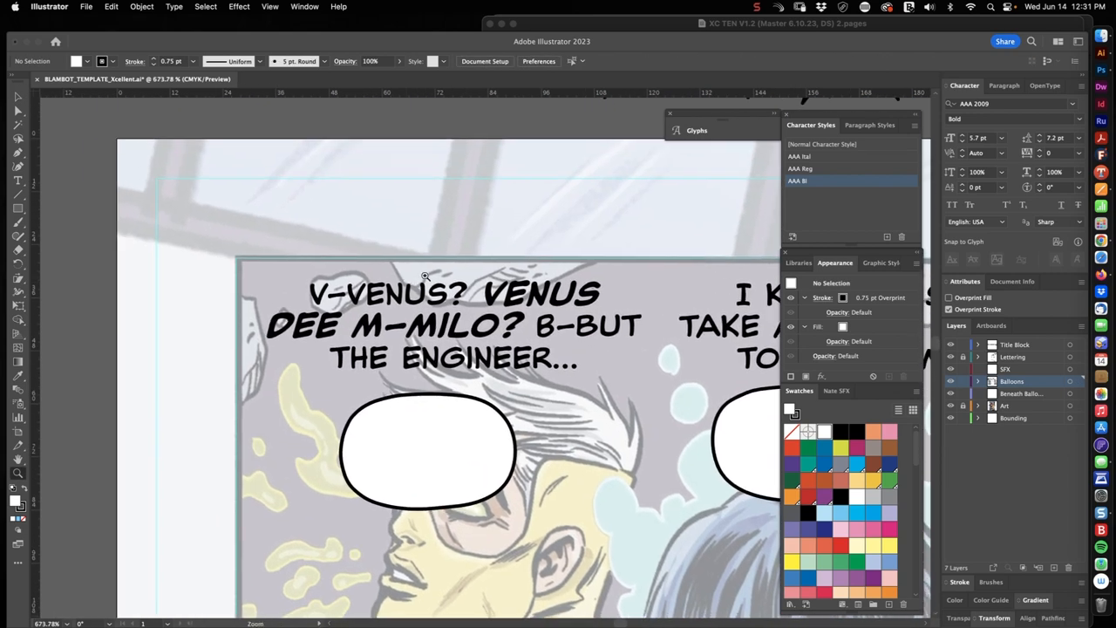
pyautogui.moveTo(427, 484); pyautogui.dragTo(297, 318)
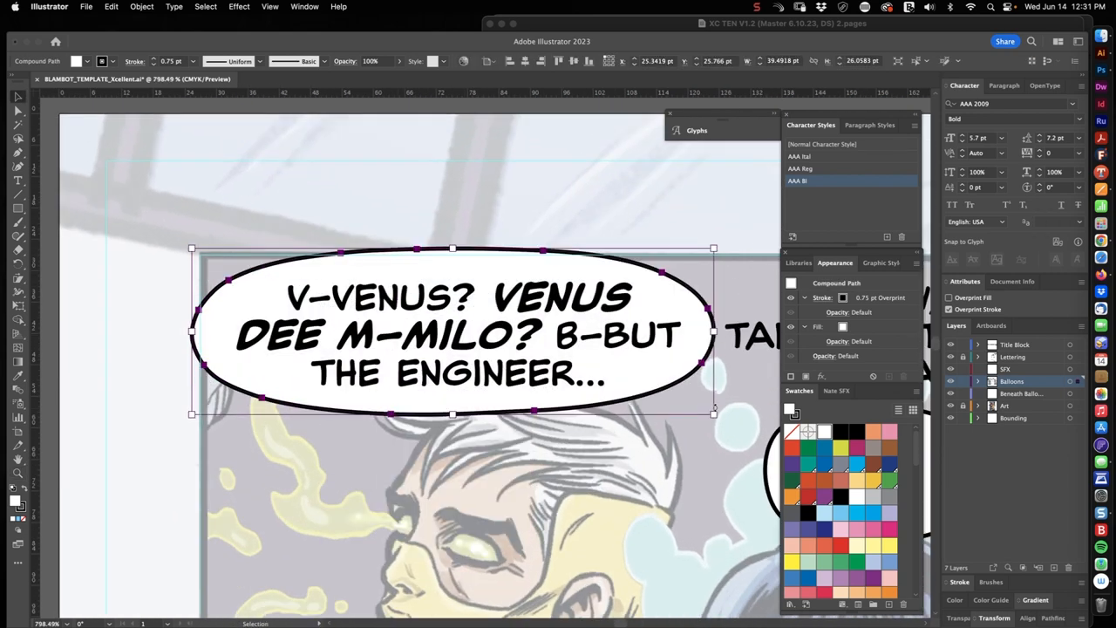
pyautogui.scroll(-3, 693, 407)
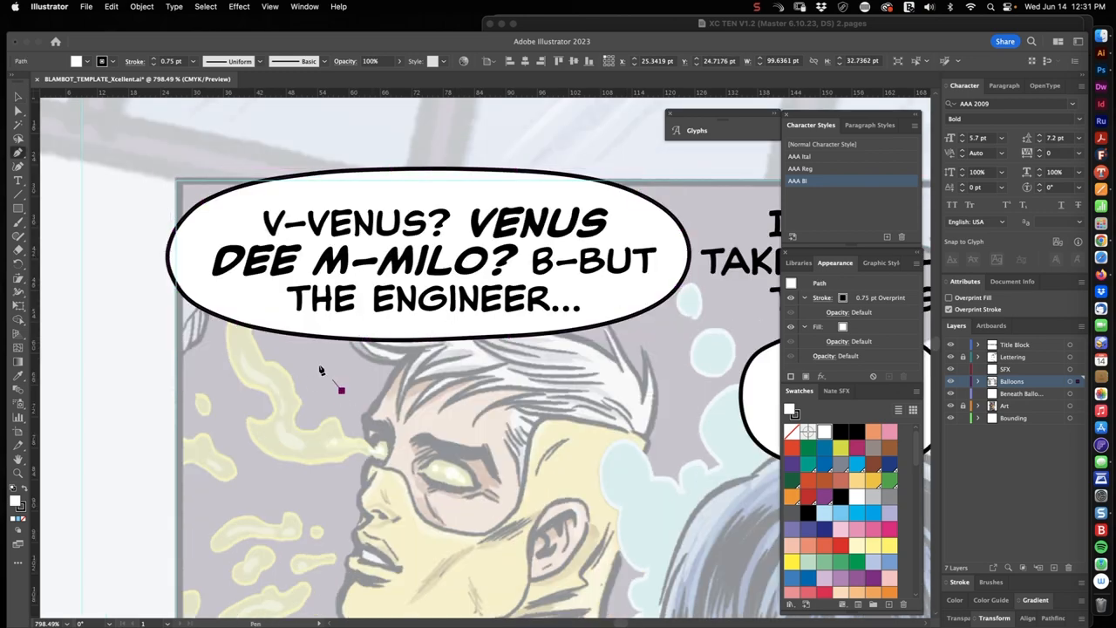
pyautogui.click(340, 390)
pyautogui.press('v')
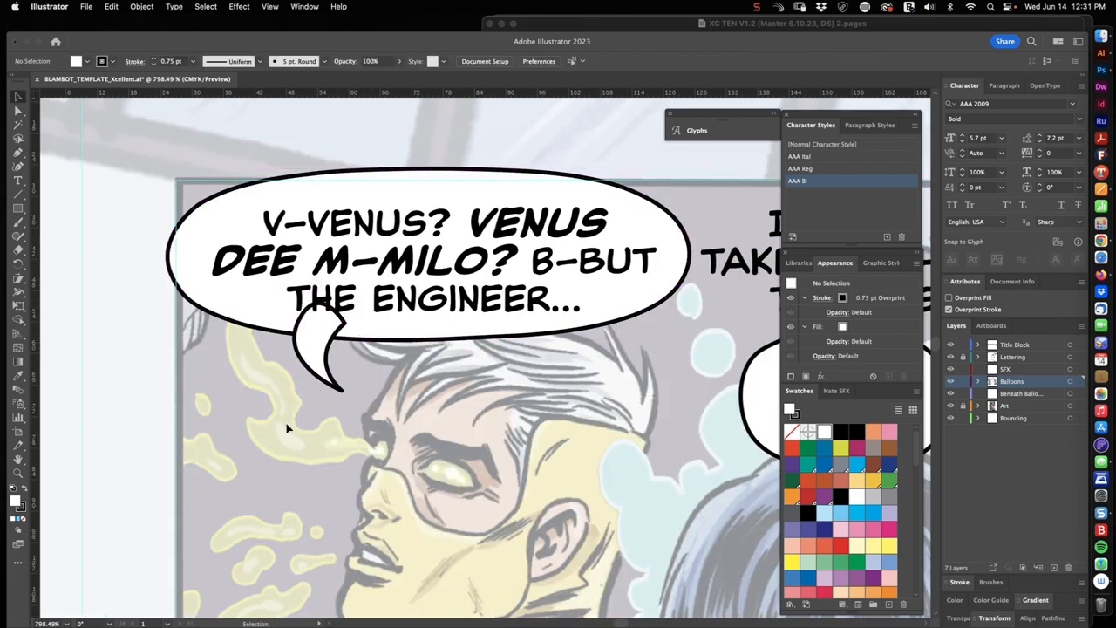
pyautogui.hscroll(10, 558, 349)
pyautogui.scroll(-5, 558, 349)
pyautogui.click(375, 474)
pyautogui.moveTo(339, 471); pyautogui.dragTo(266, 314)
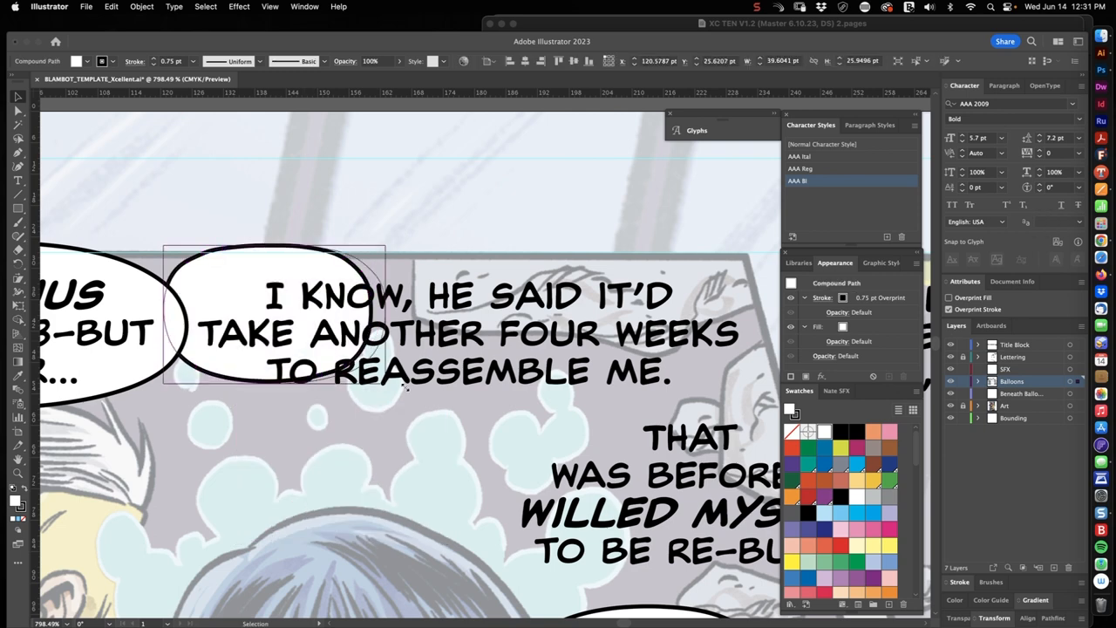
pyautogui.moveTo(375, 386); pyautogui.dragTo(776, 410)
pyautogui.moveTo(165, 253); pyautogui.dragTo(162, 228)
pyautogui.scroll(-2, 436, 348)
pyautogui.hscroll(3, 436, 348)
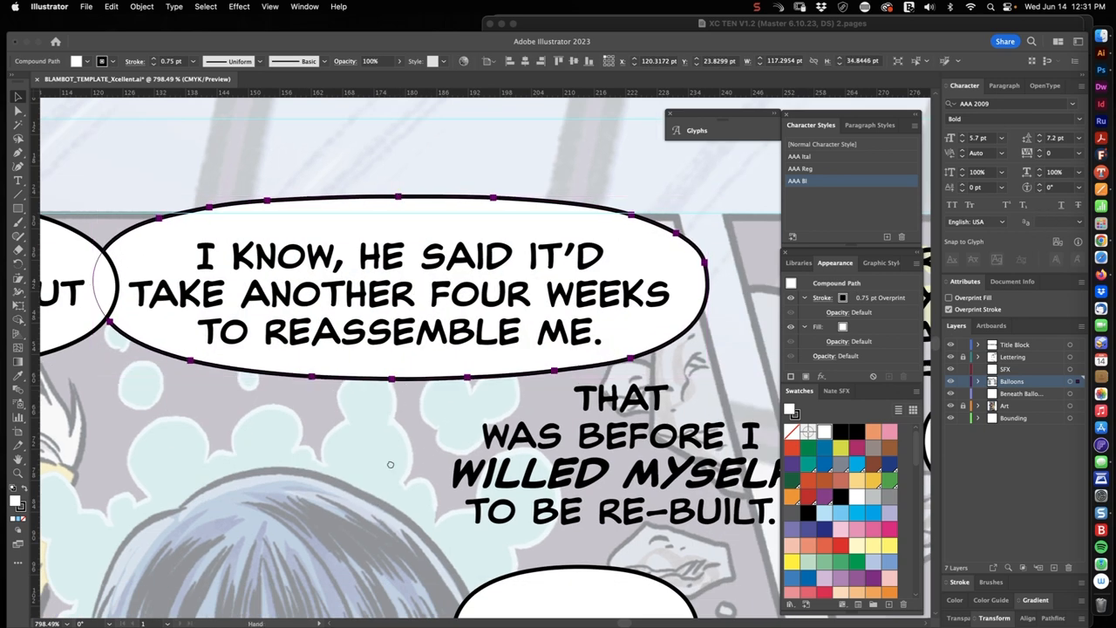
pyautogui.scroll(-5, 436, 348)
# Scale a balloon around THAT WAS BEFORE and merge a curved tail into the upper balloon.
pyautogui.moveTo(375, 473); pyautogui.dragTo(331, 262)
pyautogui.moveTo(410, 323); pyautogui.dragTo(657, 417)
pyautogui.moveTo(455, 207); pyautogui.dragTo(455, 209)
pyautogui.scroll(5, 523, 306)
pyautogui.click(262, 140)
pyautogui.scroll(-8, 523, 305)
pyautogui.hscroll(5, 478, 333)
pyautogui.click(478, 333)
pyautogui.moveTo(460, 233); pyautogui.dragTo(480, 190)
pyautogui.press('v')
pyautogui.click(478, 355)
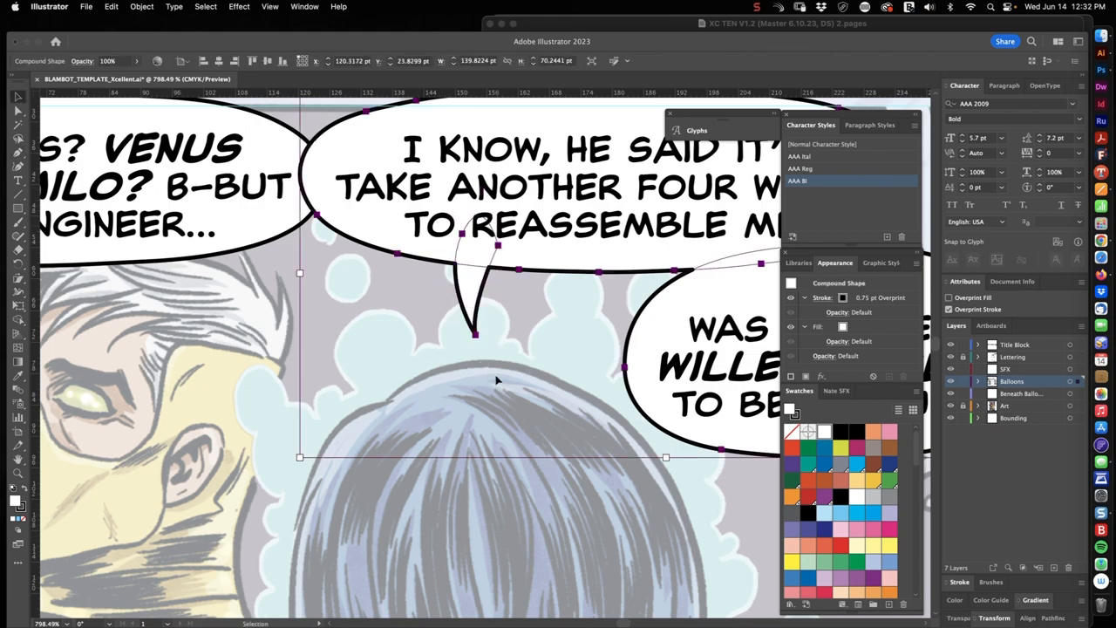
pyautogui.press('Escape')
pyautogui.scroll(-5, 472, 414)
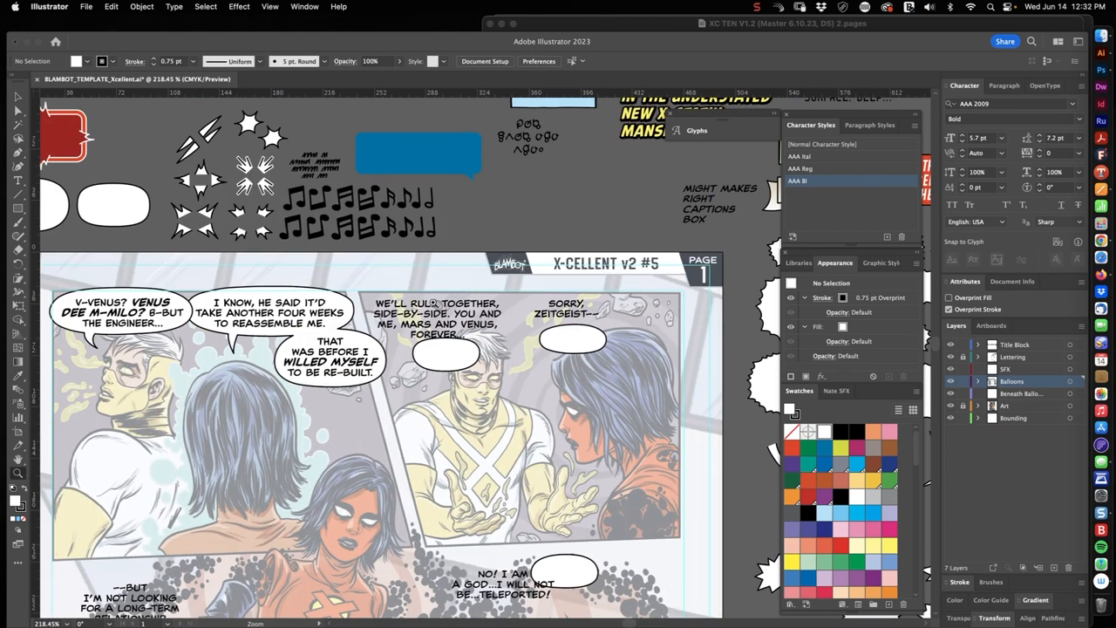
pyautogui.scroll(6, 429, 304)
pyautogui.scroll(4, 429, 303)
# Give the WE'LL RULE TOGETHER oval white fill, black outline and a tail; fit the SORRY, ZEITGEIST-- balloon with its tail.
pyautogui.click(429, 304)
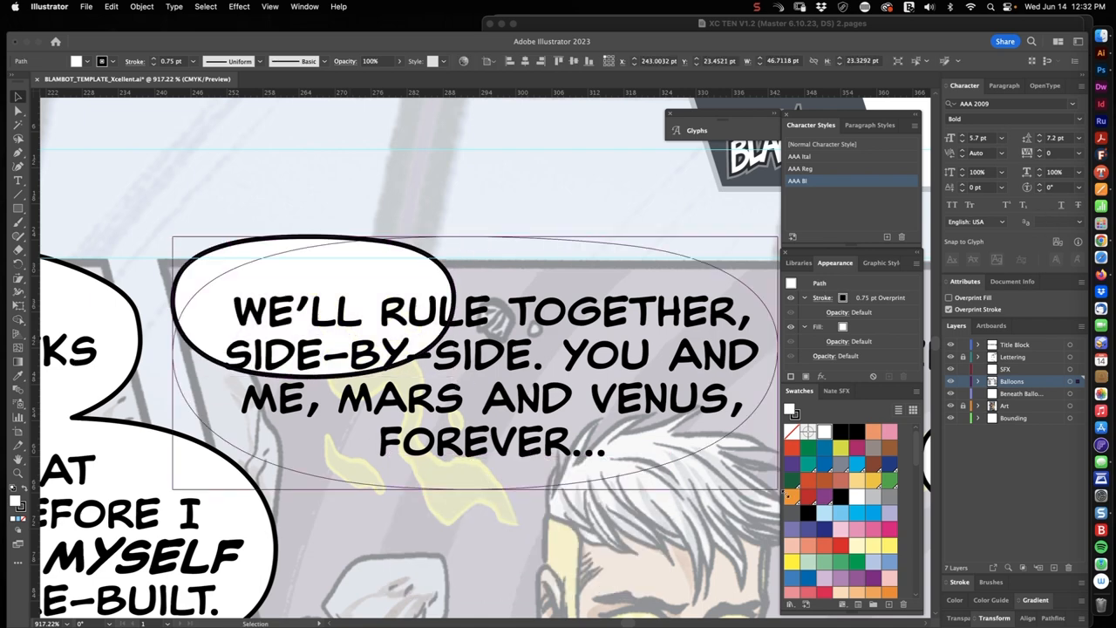
pyautogui.press('i')
pyautogui.click(104, 349)
pyautogui.moveTo(523, 349); pyautogui.dragTo(419, 322)
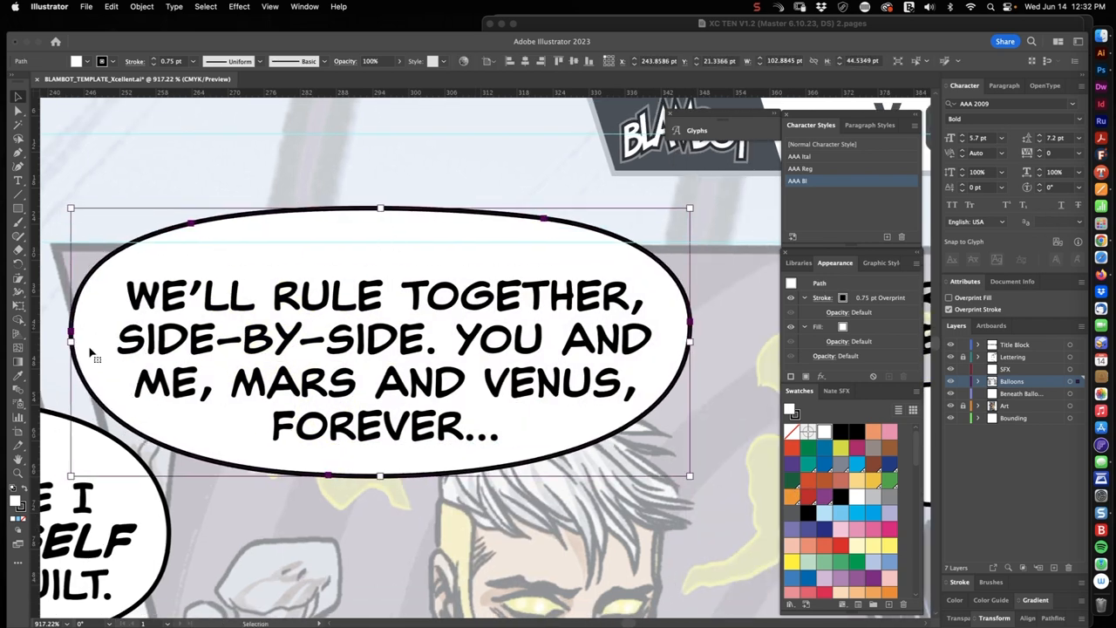
pyautogui.press('Escape')
pyautogui.moveTo(523, 436); pyautogui.dragTo(593, 279)
pyautogui.press('p')
pyautogui.moveTo(416, 321); pyautogui.dragTo(422, 296)
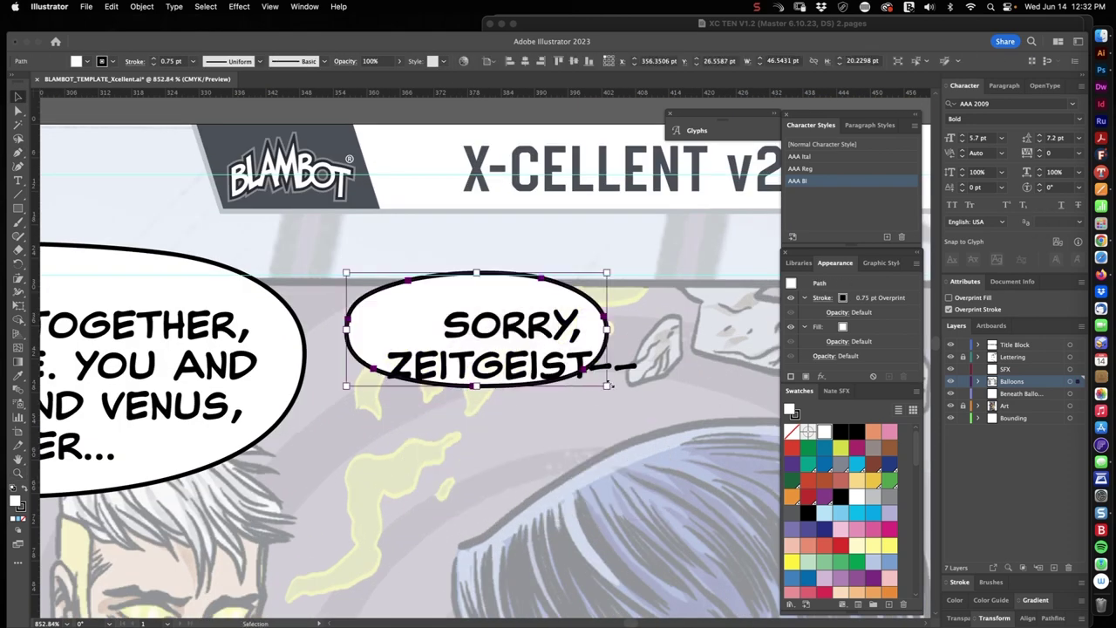
pyautogui.moveTo(610, 385); pyautogui.dragTo(645, 393)
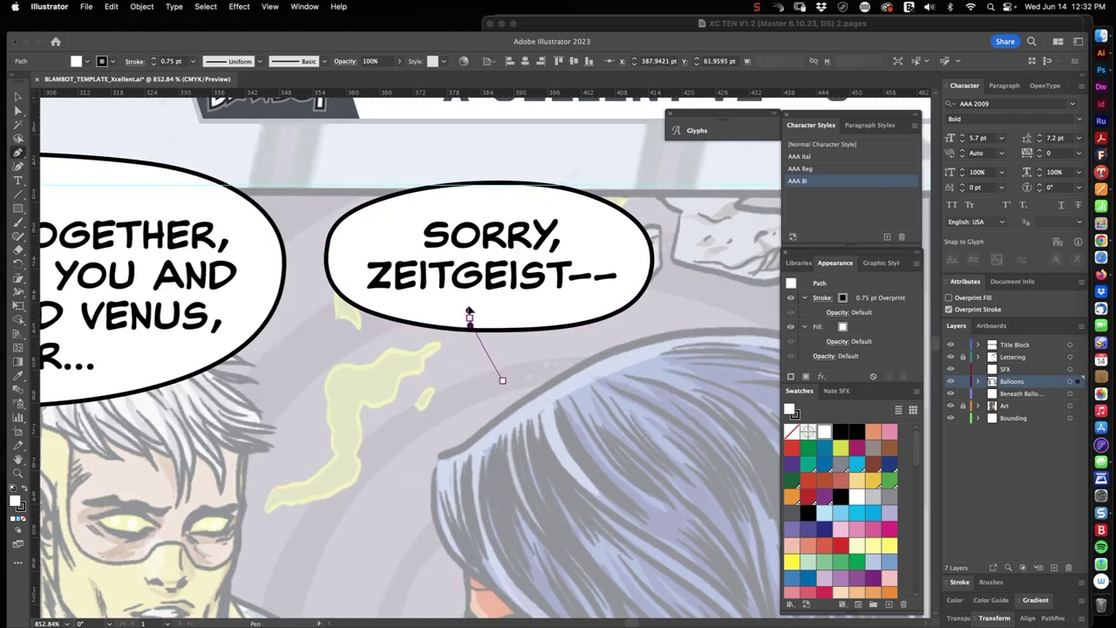
pyautogui.click(469, 314)
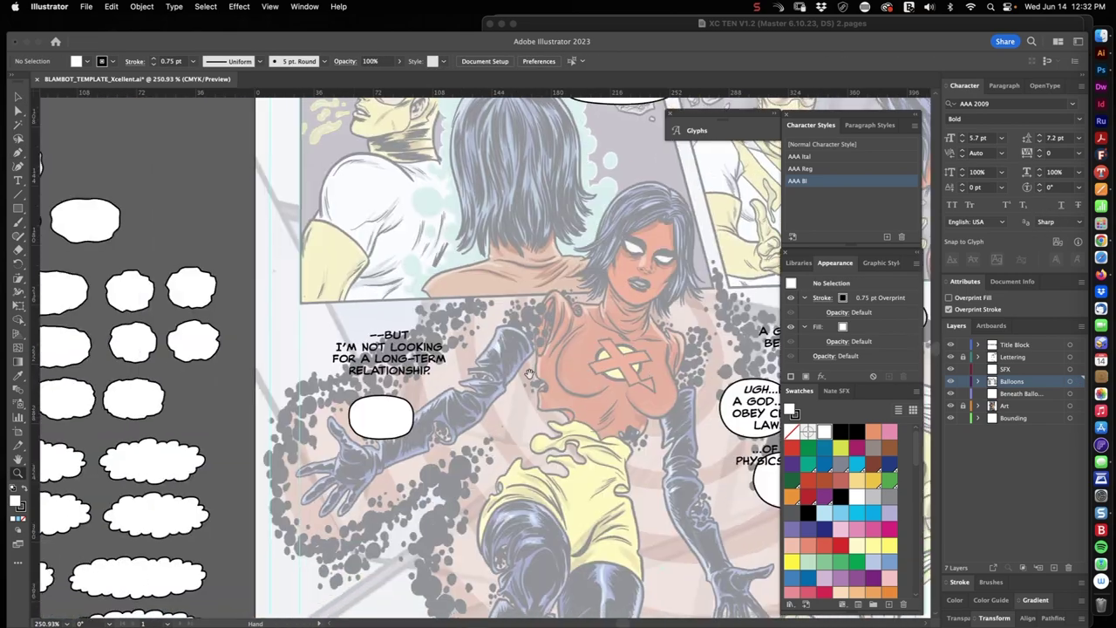
pyautogui.scroll(5, 529, 375)
# Fit the long-term relationship balloon and curve its tail up toward the woman.
pyautogui.moveTo(424, 423); pyautogui.dragTo(409, 323)
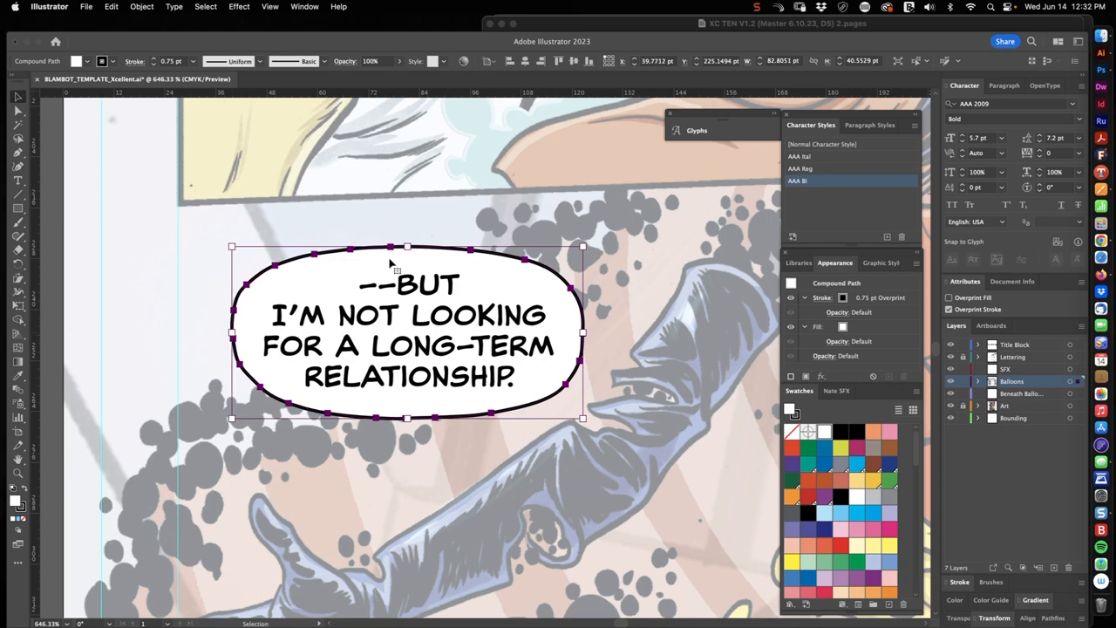
pyautogui.press('Escape')
pyautogui.scroll(-3, 399, 384)
pyautogui.scroll(2, 400, 384)
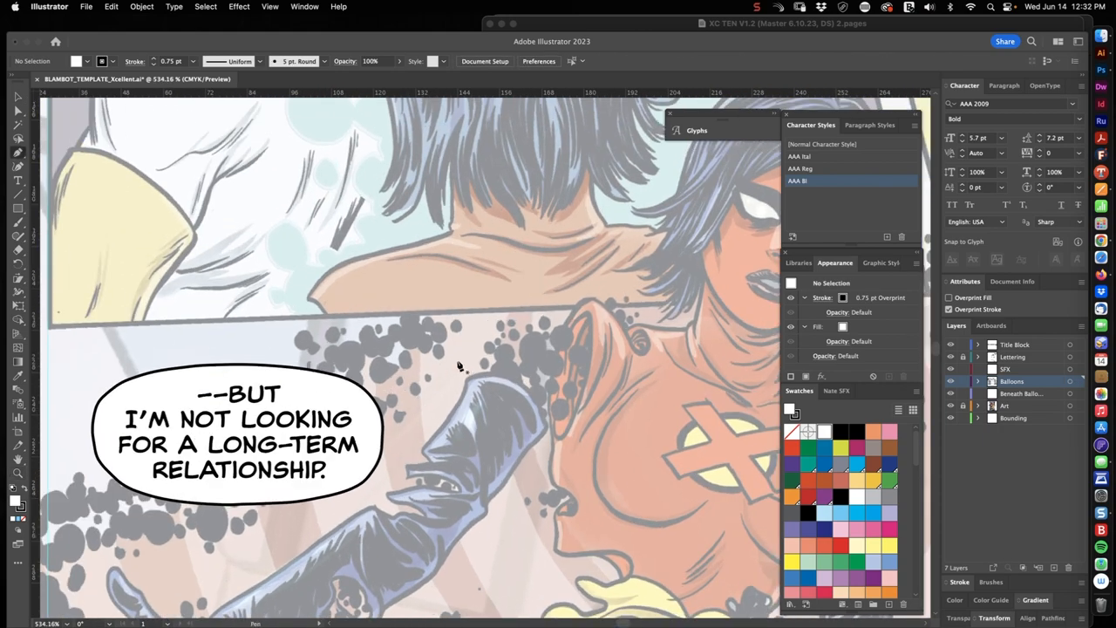
pyautogui.press('p')
pyautogui.click(468, 359)
pyautogui.moveTo(317, 397); pyautogui.dragTo(356, 410)
pyautogui.press('Escape')
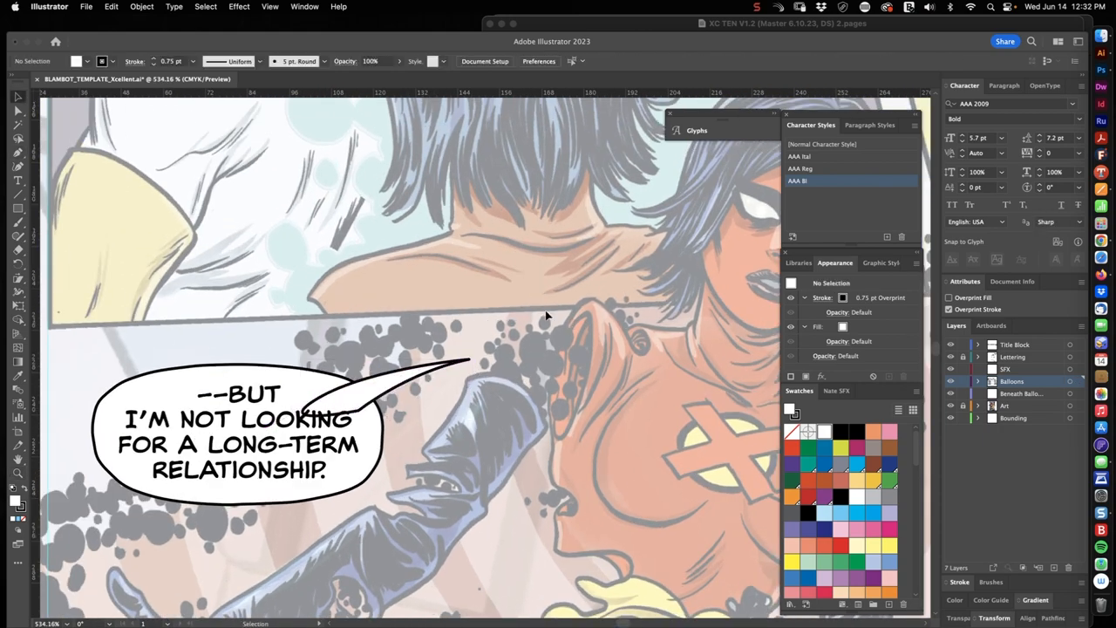
pyautogui.scroll(-3, 484, 361)
pyautogui.scroll(5, 617, 328)
# Enlarge a balloon around NO! I AM A GOD and draw its curved tail.
pyautogui.moveTo(396, 342); pyautogui.dragTo(342, 324)
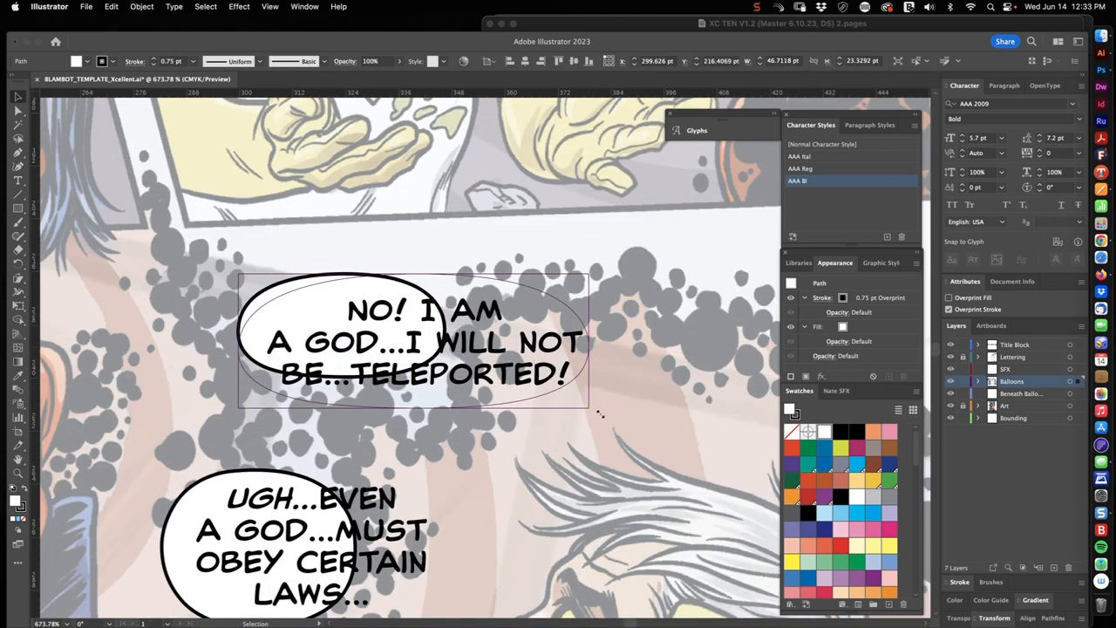
pyautogui.moveTo(450, 324); pyautogui.dragTo(615, 349)
pyautogui.moveTo(423, 380); pyautogui.dragTo(427, 417)
pyautogui.scroll(-3, 488, 349)
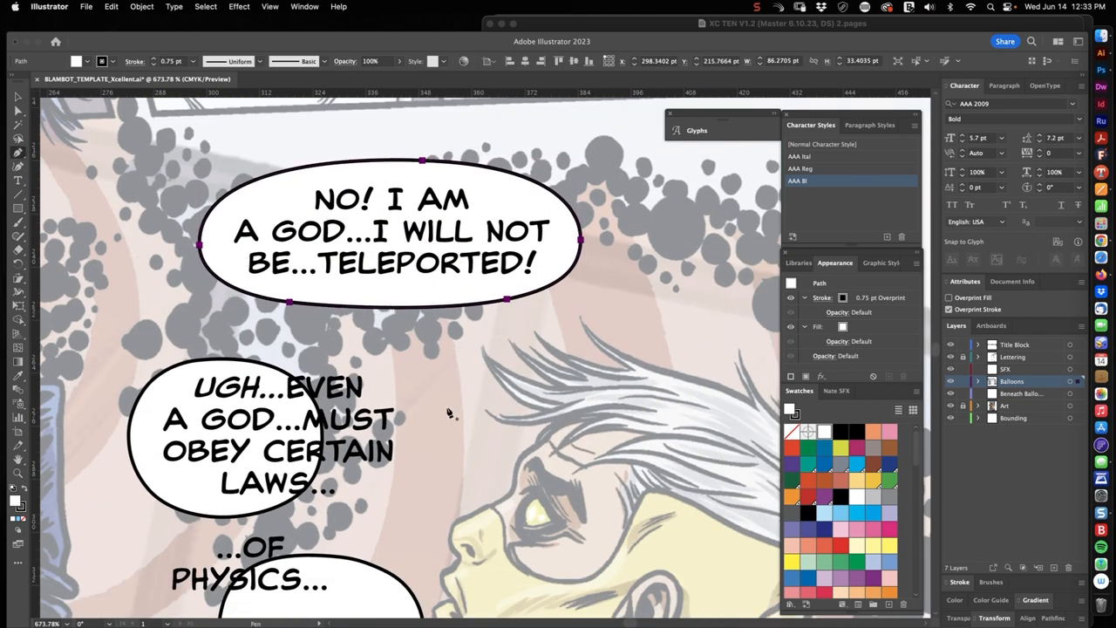
pyautogui.moveTo(398, 283); pyautogui.dragTo(432, 289)
pyautogui.press('v')
pyautogui.hscroll(-5, 449, 444)
# Lower the UGH...EVEN and ...OF PHYSICS balloons into place and add a tail toward the woman.
pyautogui.click(649, 432)
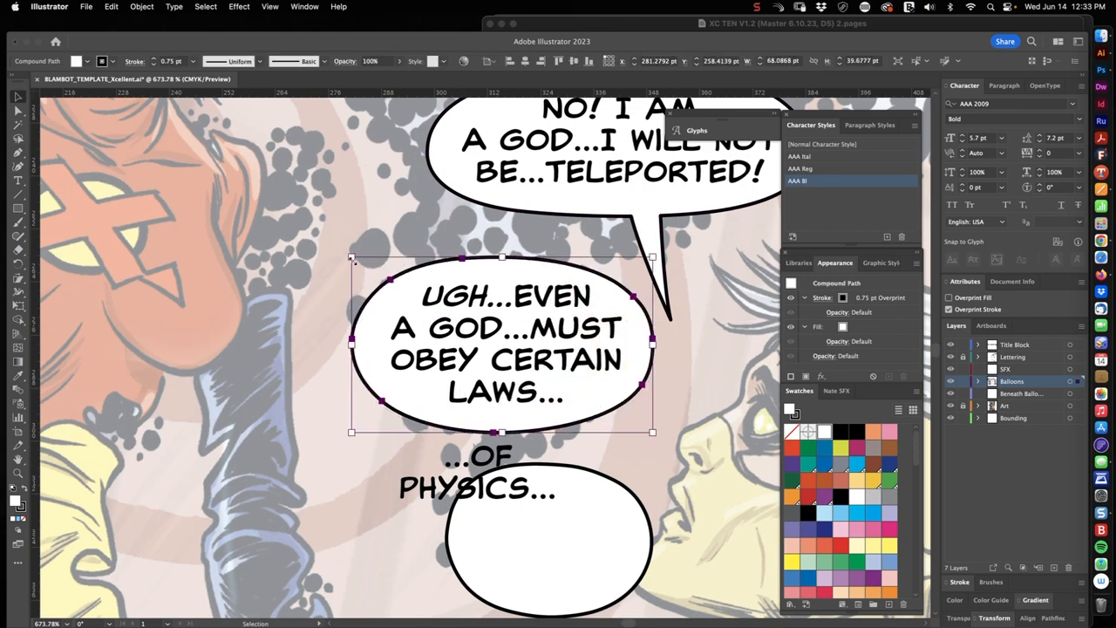
pyautogui.scroll(-4, 488, 349)
pyautogui.click(549, 436)
pyautogui.moveTo(576, 454); pyautogui.dragTo(543, 406)
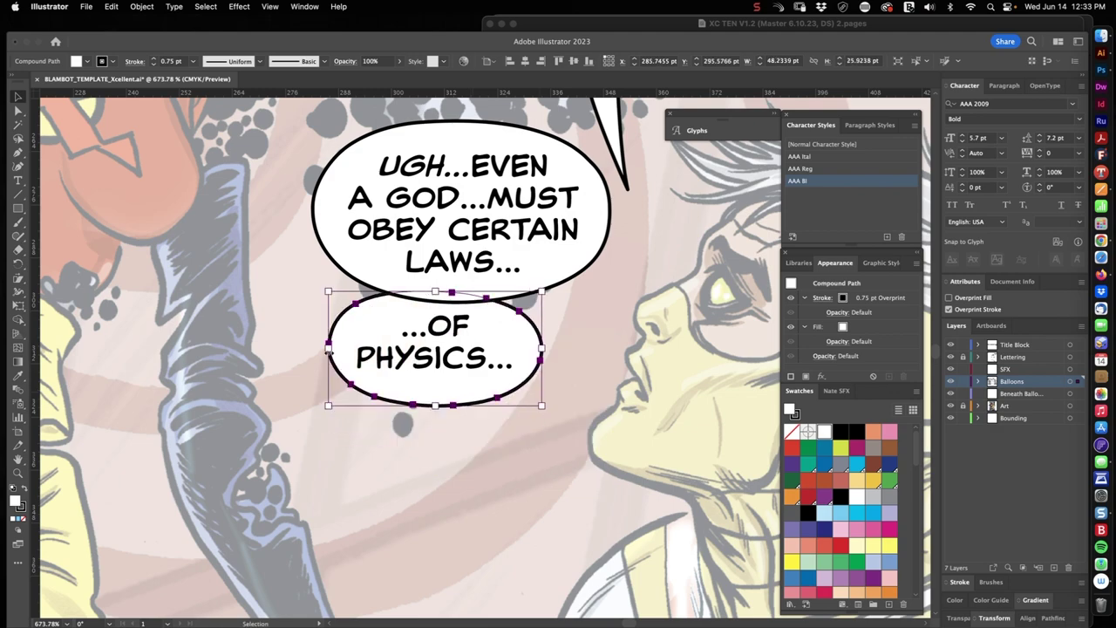
pyautogui.click(433, 436)
pyautogui.scroll(5, 436, 349)
pyautogui.click(485, 379)
pyautogui.moveTo(486, 380); pyautogui.dragTo(511, 386)
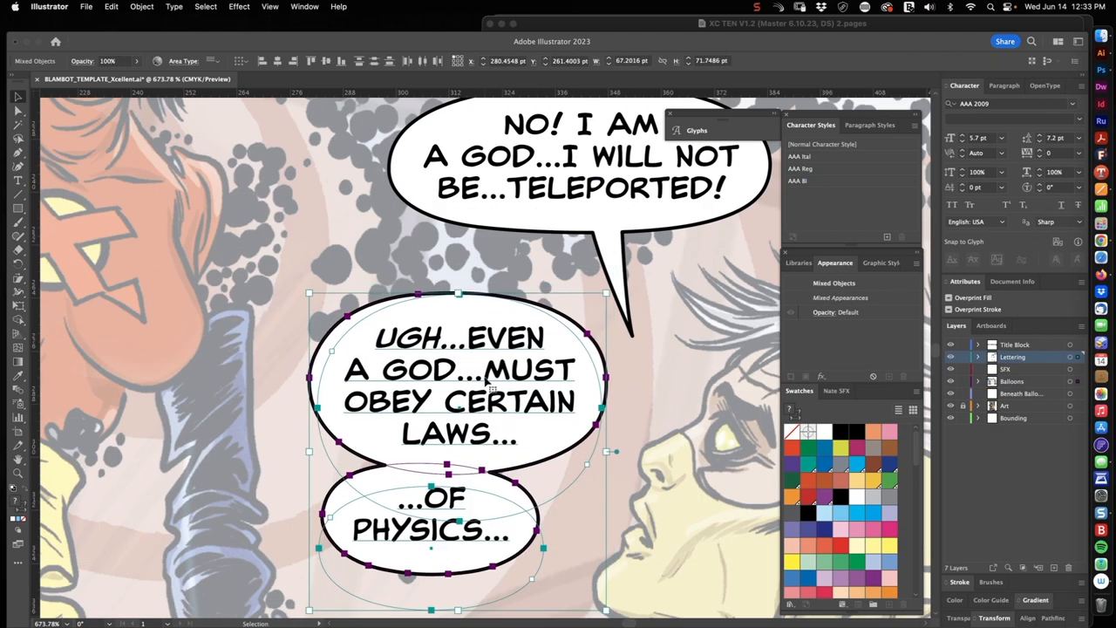
pyautogui.hscroll(-5, 436, 348)
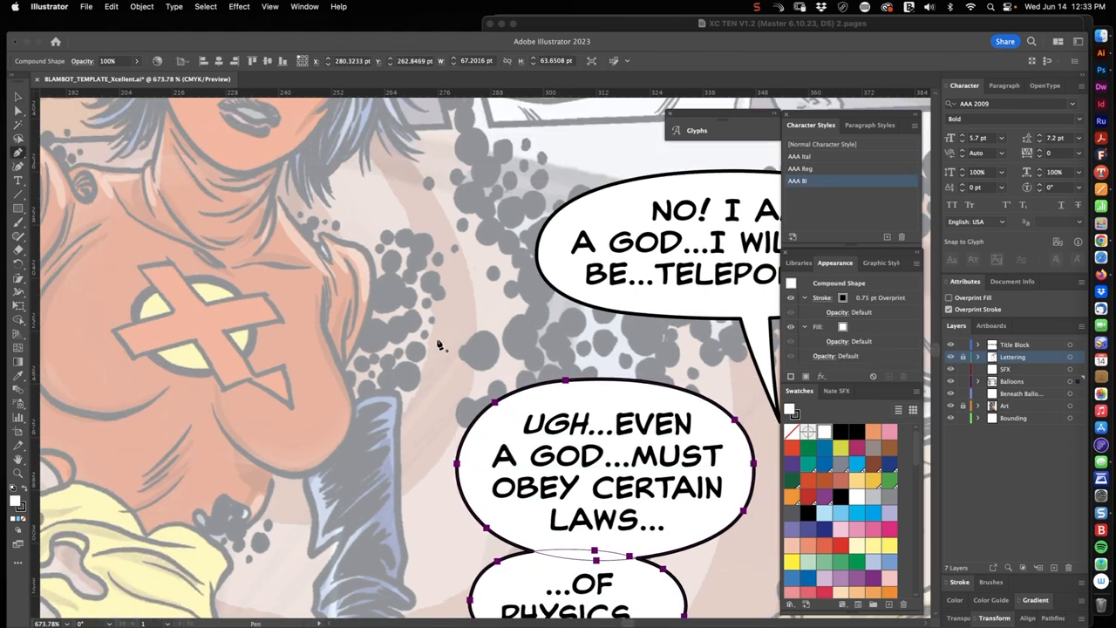
pyautogui.click(443, 341)
pyautogui.moveTo(536, 414); pyautogui.dragTo(565, 454)
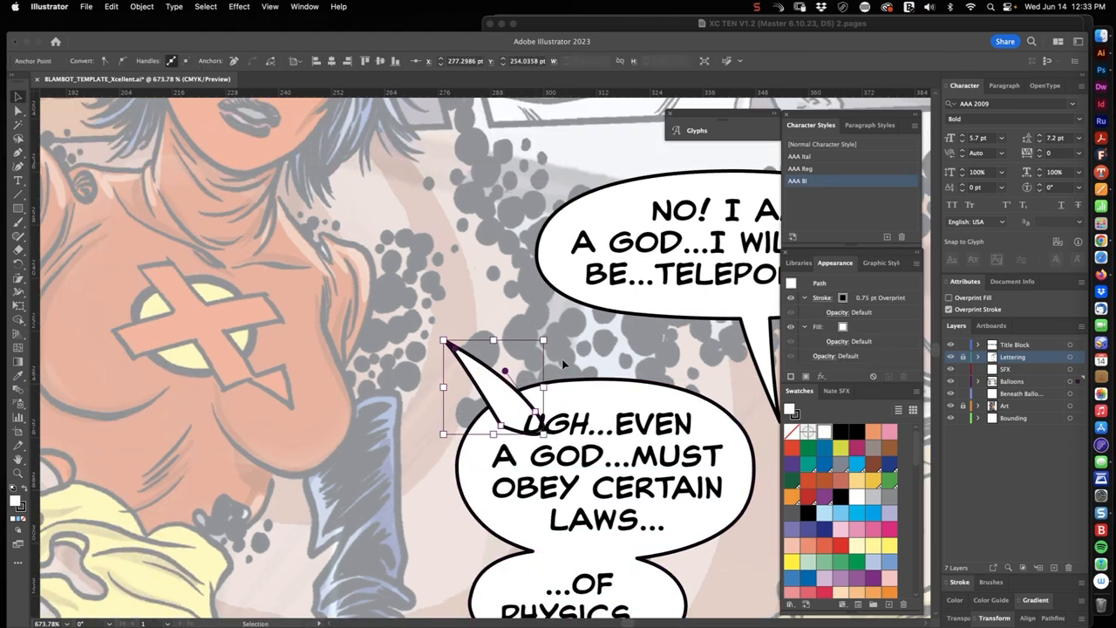
pyautogui.press('Escape')
pyautogui.scroll(-5, 512, 401)
# Shift the three middle-panel balloons into their final position and view the whole page.
pyautogui.moveTo(488, 349)
pyautogui.mouseDown()
pyautogui.moveTo(436, 261)
pyautogui.moveTo(508, 471)
pyautogui.moveTo(488, 488)
pyautogui.mouseUp()
pyautogui.scroll(3, 488, 349)
pyautogui.moveTo(409, 235); pyautogui.dragTo(619, 436)
pyautogui.moveTo(488, 349); pyautogui.dragTo(477, 369)
pyautogui.click(662, 263)
pyautogui.click(558, 261)
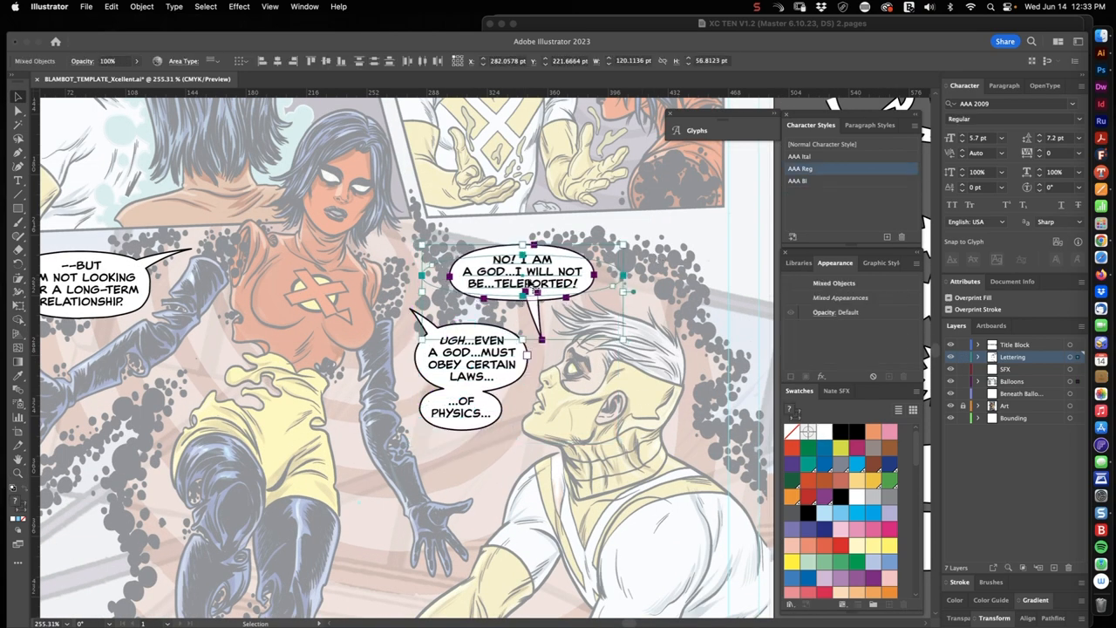
pyautogui.press('Escape')
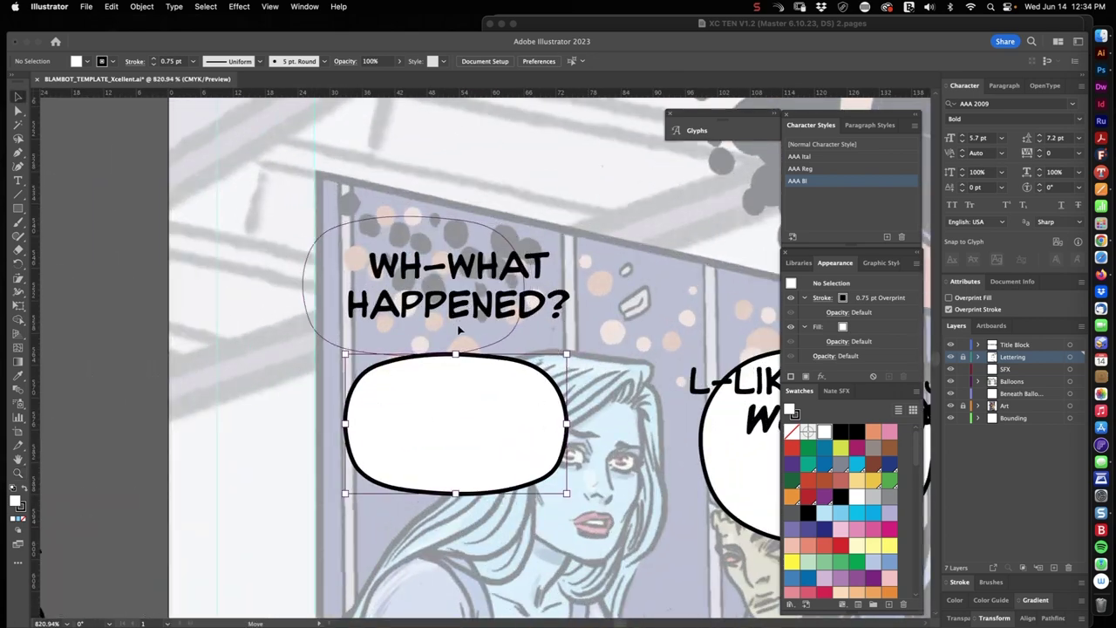
# Place a balloon behind WH-WHAT HAPPENED? with a tail curving down to the blue-skinned woman.
pyautogui.moveTo(459, 418); pyautogui.dragTo(459, 283)
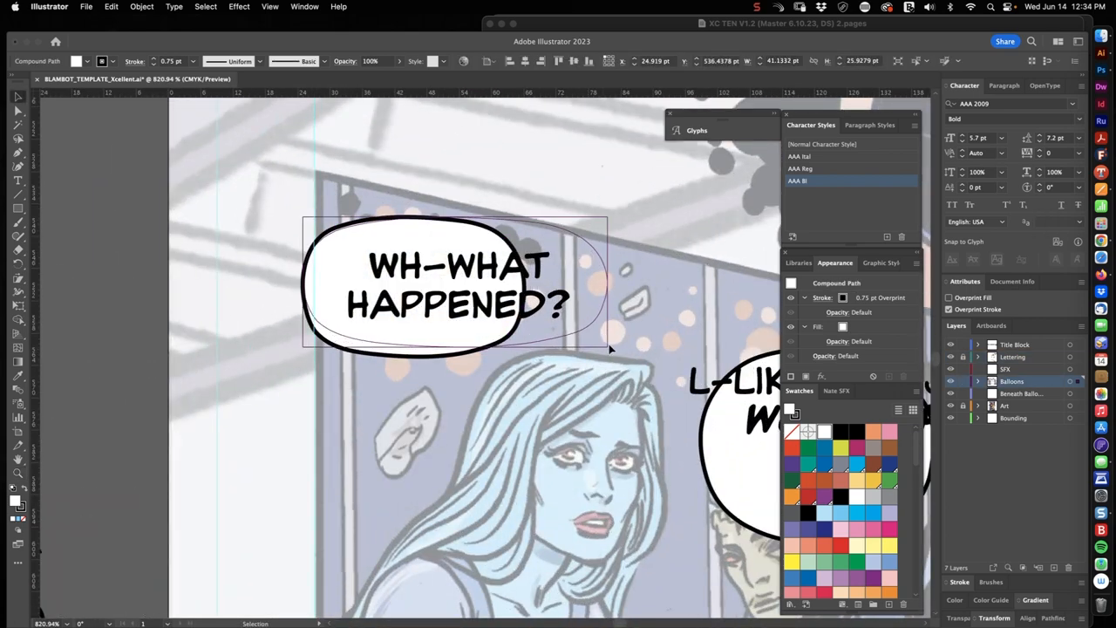
pyautogui.click(456, 219)
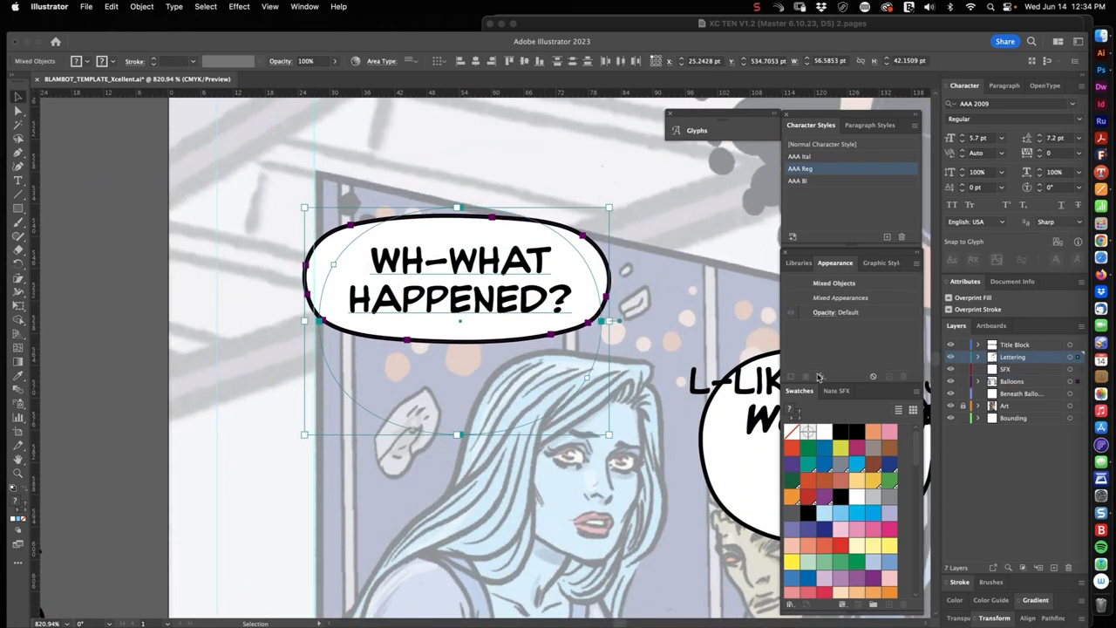
pyautogui.click(654, 269)
pyautogui.press('p')
pyautogui.click(457, 395)
pyautogui.moveTo(448, 331); pyautogui.dragTo(469, 334)
pyautogui.click(469, 417)
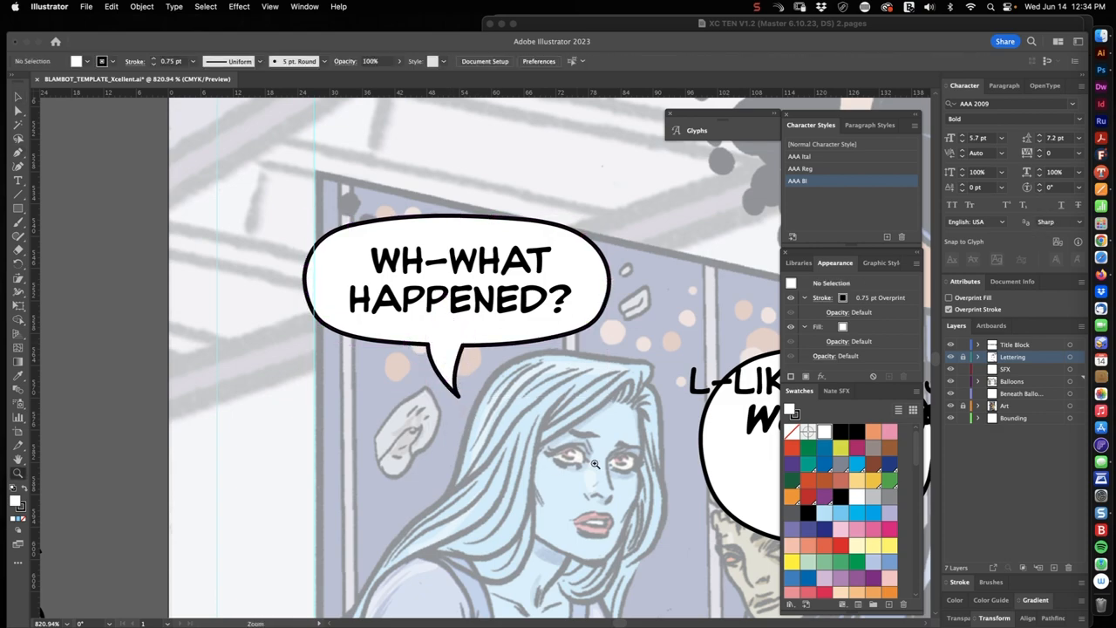
pyautogui.scroll(-3, 469, 416)
pyautogui.scroll(3, 486, 460)
# Replace the round balloon with a wide flattened ellipse around the WOKE UP text and finish its tail.
pyautogui.press('BackSpace')
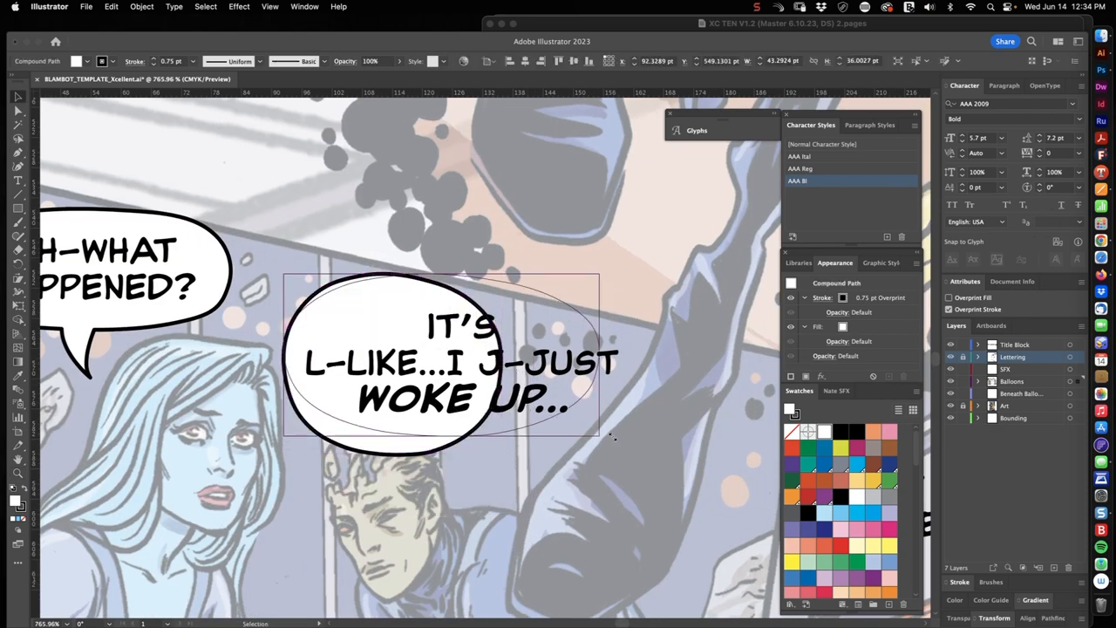
pyautogui.moveTo(284, 277); pyautogui.dragTo(649, 444)
pyautogui.moveTo(466, 279); pyautogui.dragTo(466, 285)
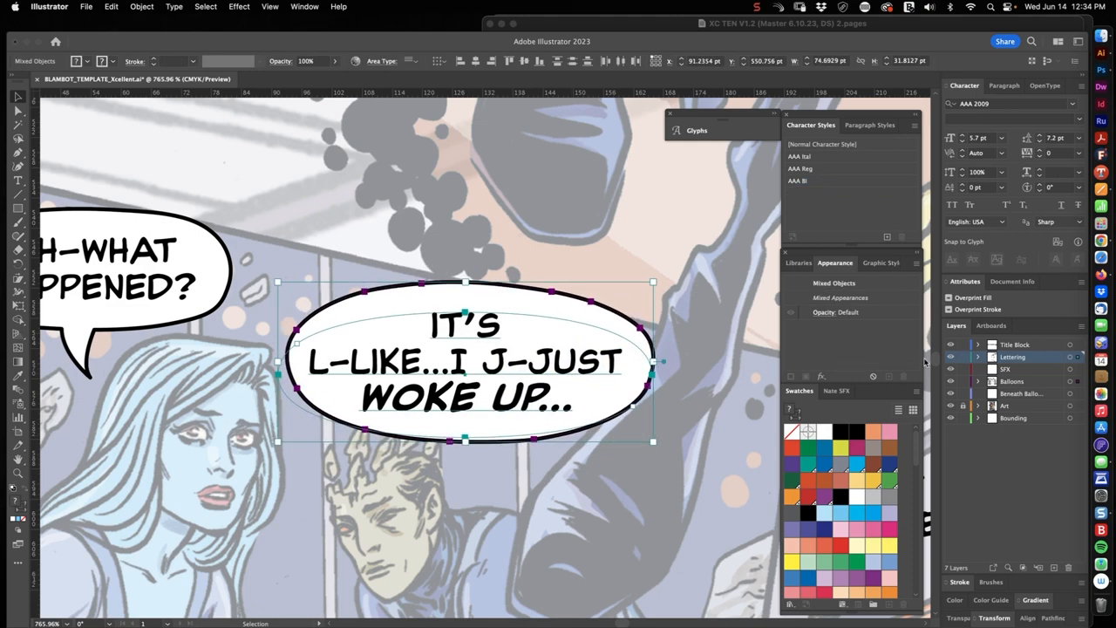
pyautogui.scroll(2, 501, 384)
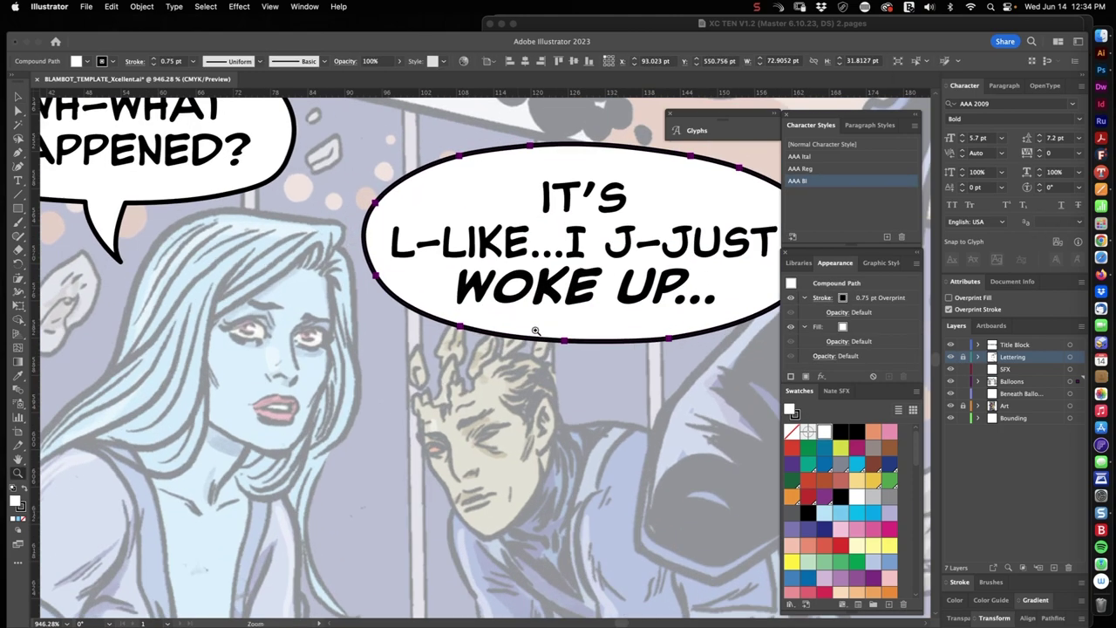
pyautogui.click(575, 401)
pyautogui.press('v')
pyautogui.scroll(-5, 600, 408)
pyautogui.scroll(5, 523, 366)
# Resize and nudge the VENUS DEE MILO balloon and point its tail at the speaker.
pyautogui.click(419, 419)
pyautogui.moveTo(683, 462); pyautogui.dragTo(636, 477)
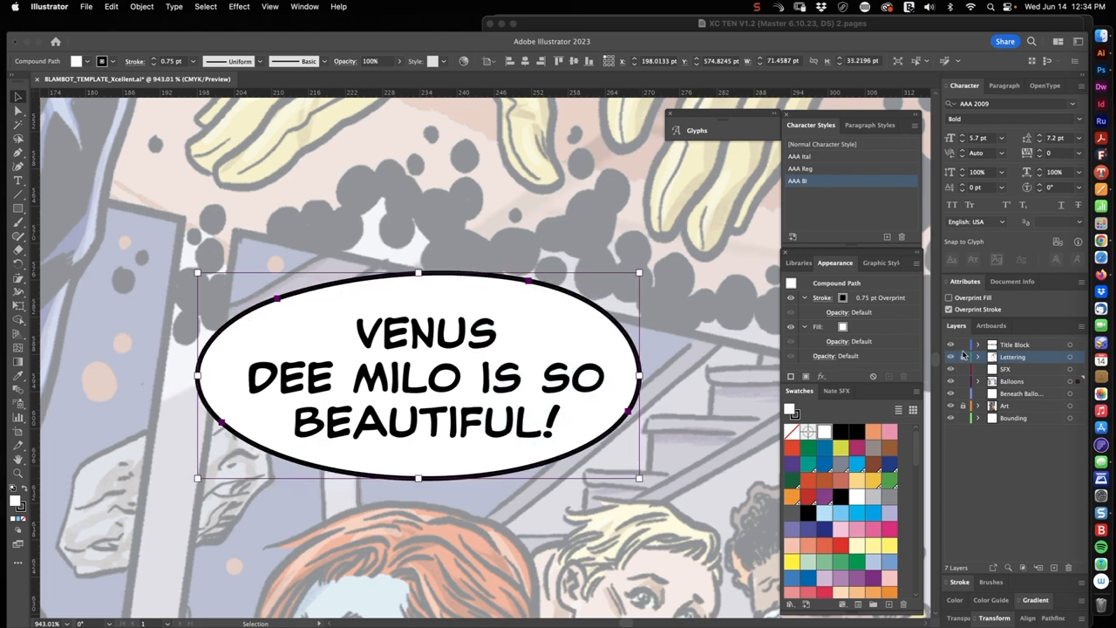
pyautogui.press('Left')
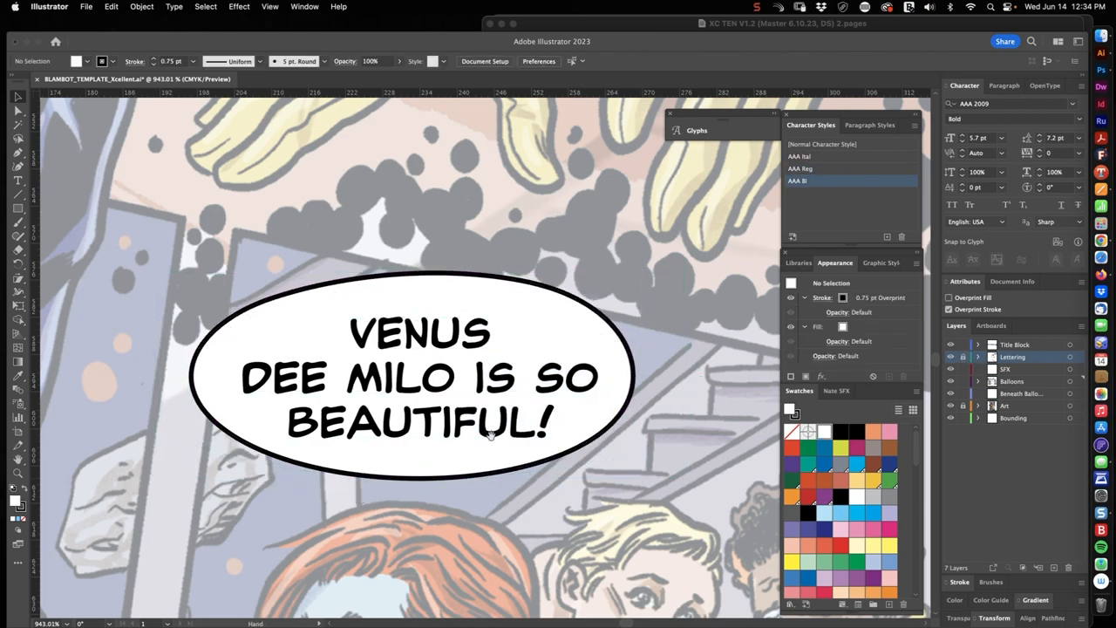
pyautogui.scroll(-5, 523, 348)
pyautogui.scroll(-3, 523, 349)
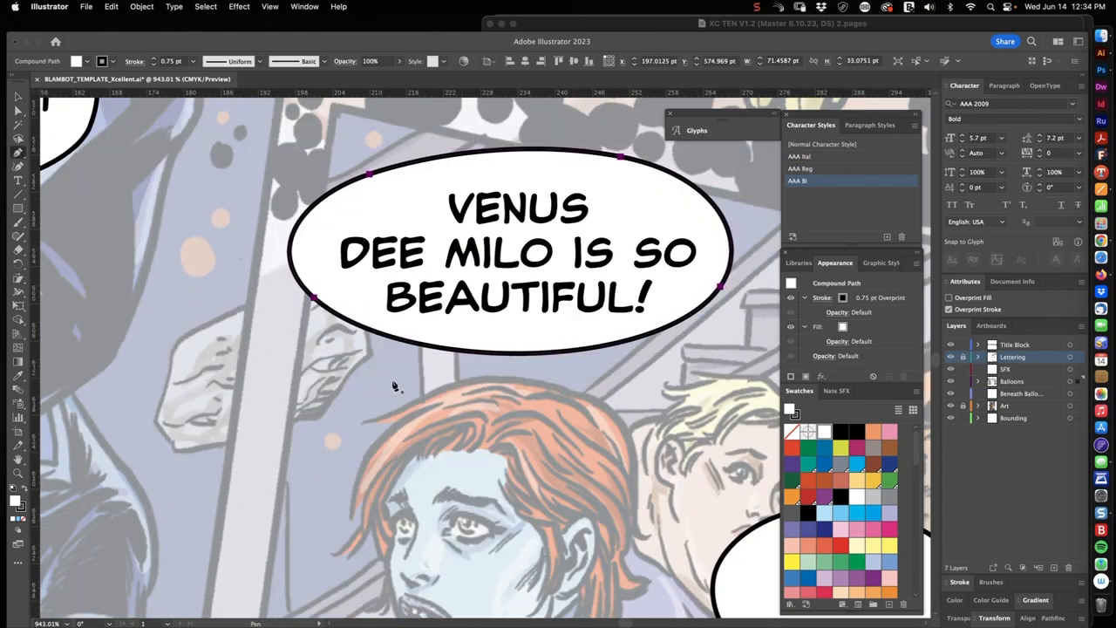
pyautogui.click(399, 332)
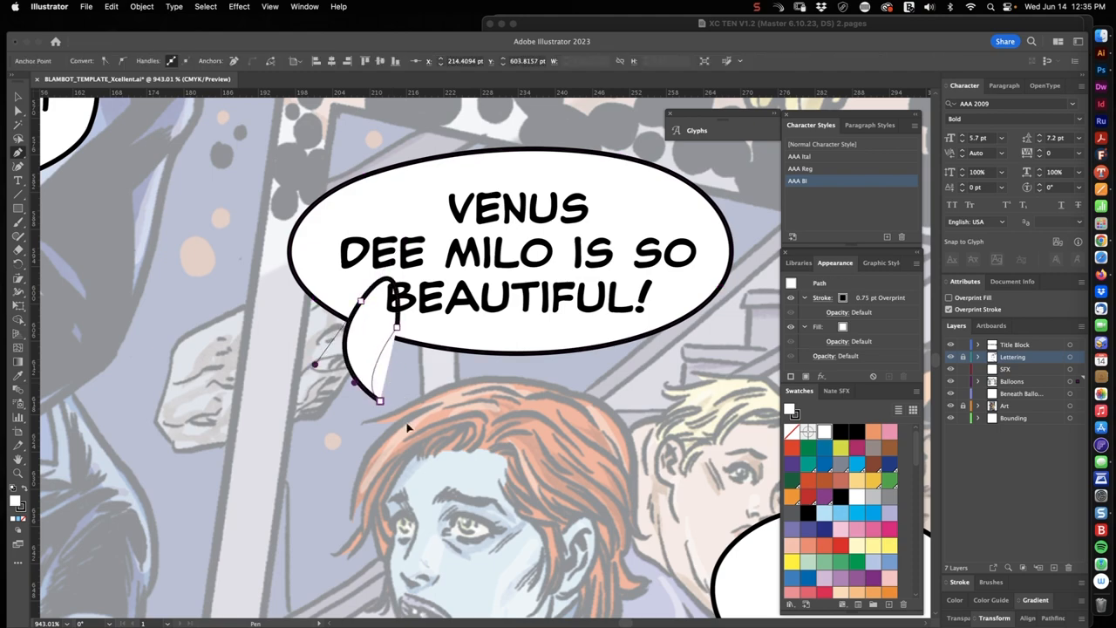
pyautogui.scroll(-5, 407, 431)
pyautogui.scroll(5, 262, 261)
# Enlarge the AND SHE SO SAVED OUR BUTTS balloon with a tail, then draw a large tailed ellipse around STAY ALERT, TEAM.
pyautogui.click(425, 351)
pyautogui.moveTo(456, 269); pyautogui.dragTo(588, 262)
pyautogui.scroll(3, 475, 333)
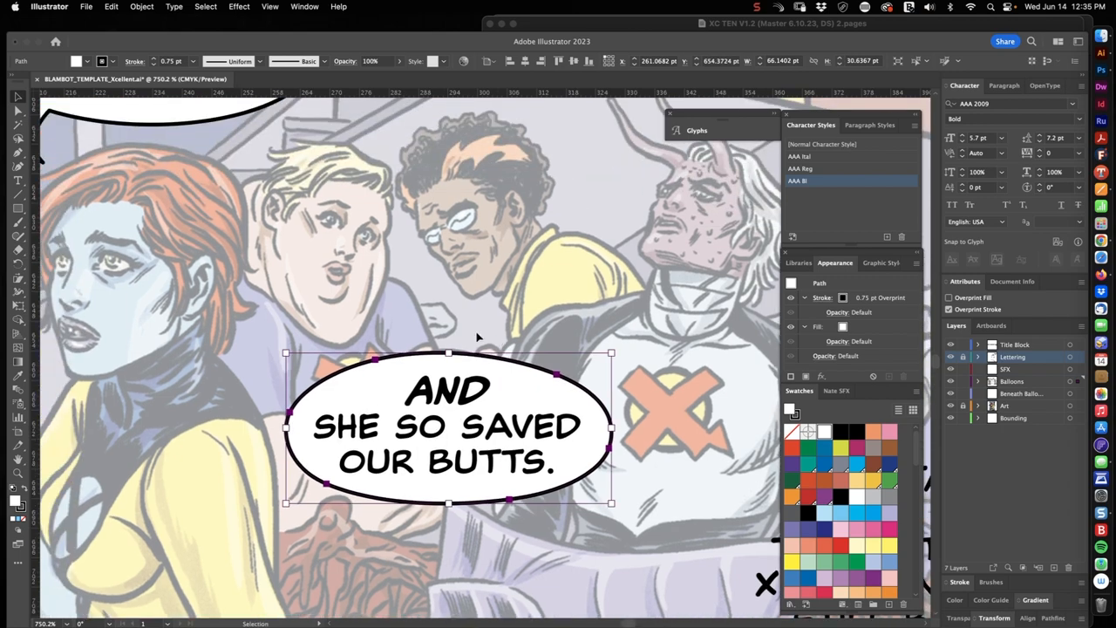
pyautogui.moveTo(421, 370); pyautogui.dragTo(449, 375)
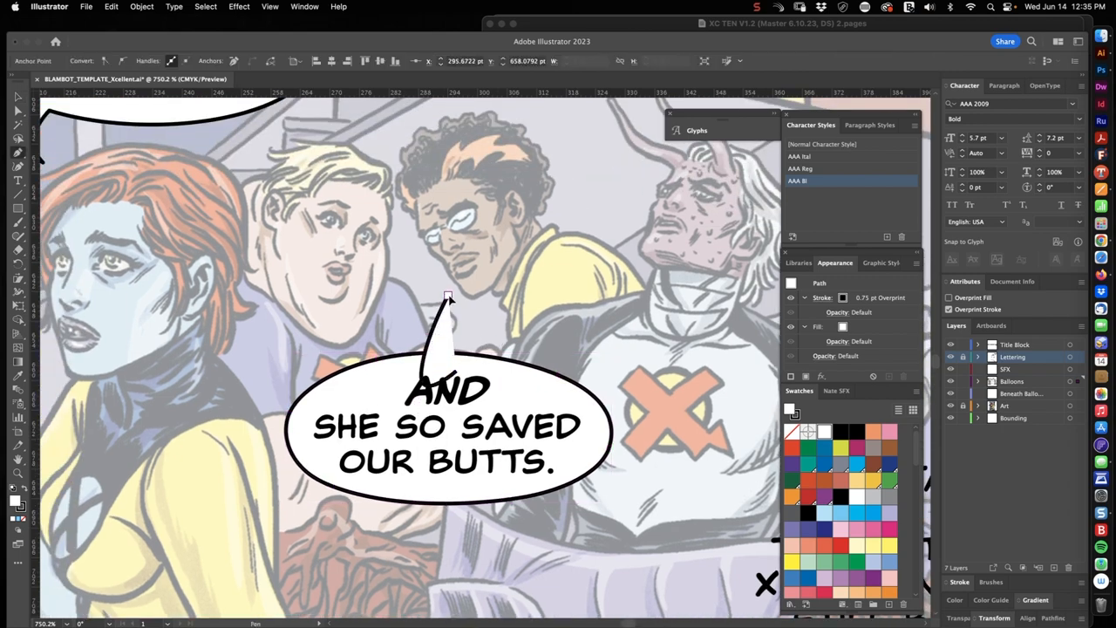
pyautogui.press('Escape')
pyautogui.scroll(-5, 433, 376)
pyautogui.scroll(5, 553, 388)
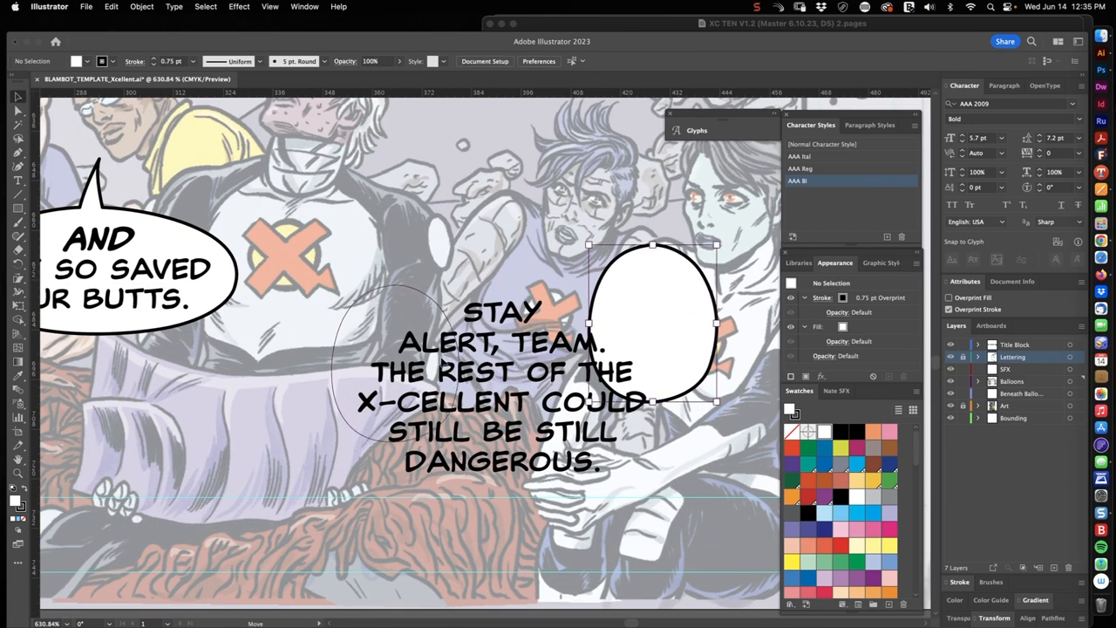
pyautogui.moveTo(673, 499); pyautogui.dragTo(331, 276)
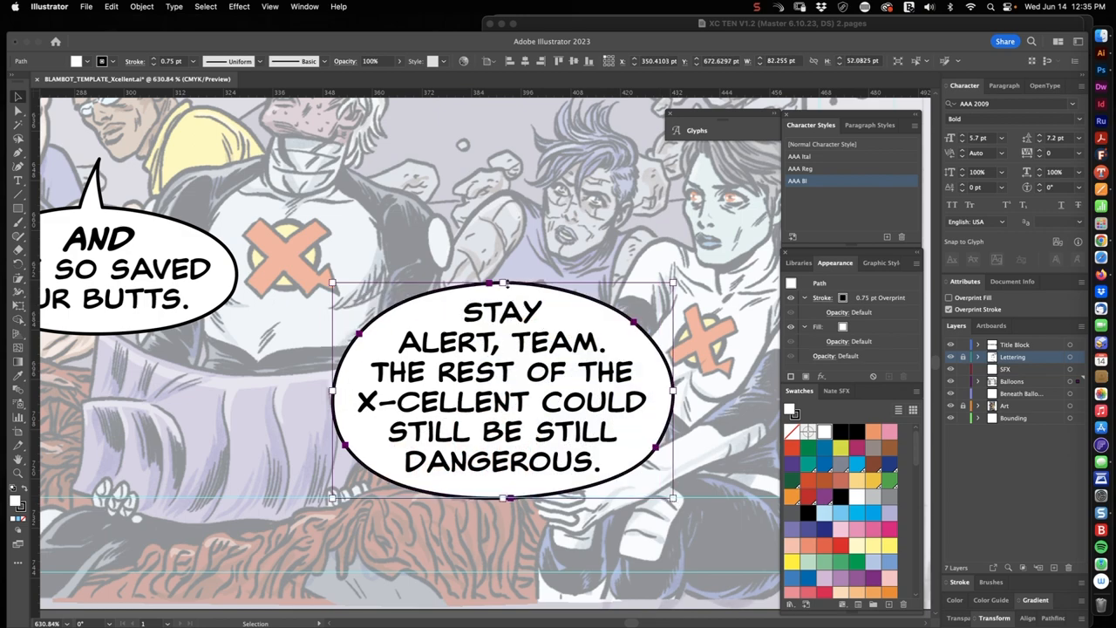
pyautogui.scroll(-5, 523, 349)
pyautogui.scroll(6, 488, 366)
pyautogui.press('p')
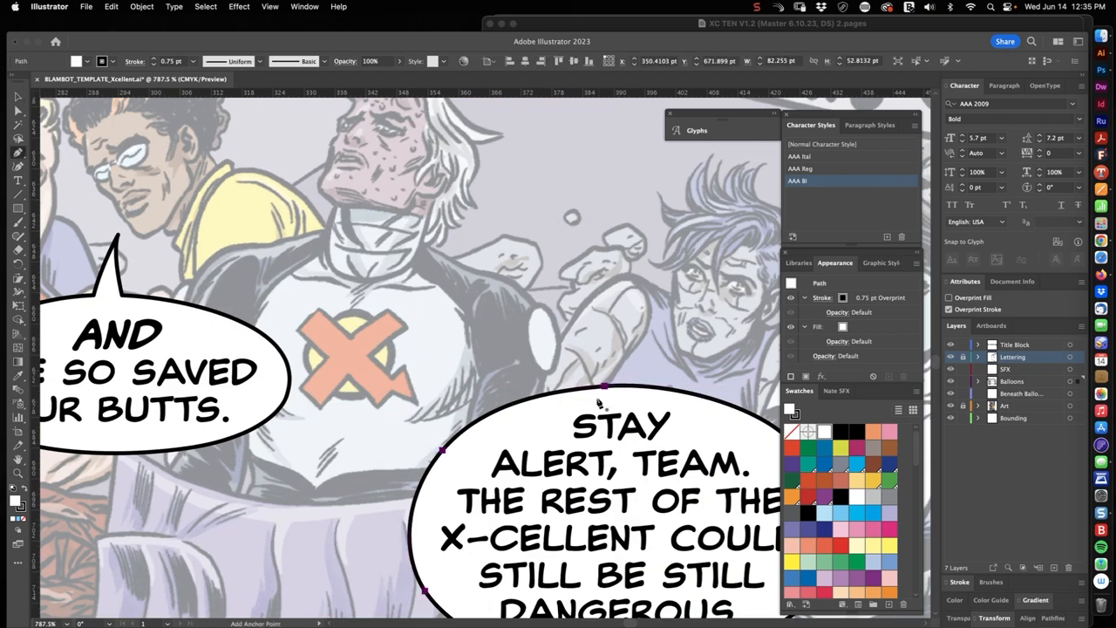
pyautogui.moveTo(504, 421); pyautogui.dragTo(510, 477)
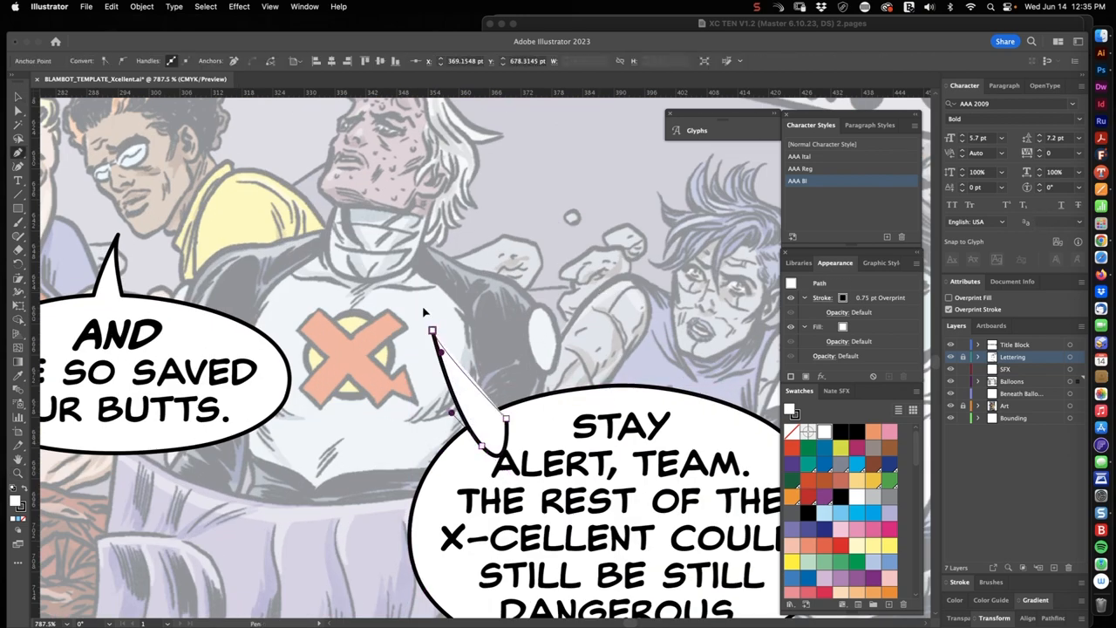
pyautogui.scroll(-5, 419, 349)
pyautogui.scroll(3, 523, 366)
# Delete the spare balloon shapes around the page and review the Balloons layer at full-page view.
pyautogui.press('z')
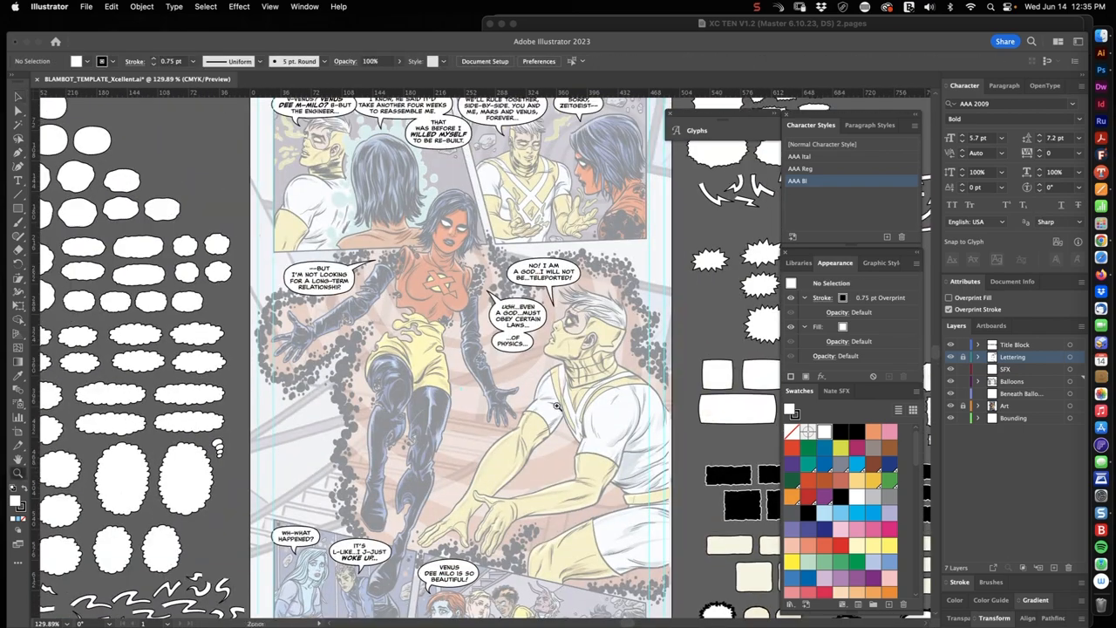
pyautogui.scroll(-3, 542, 424)
pyautogui.hotkey('ctrl', 'a')
pyautogui.press('Delete')
pyautogui.press('h')
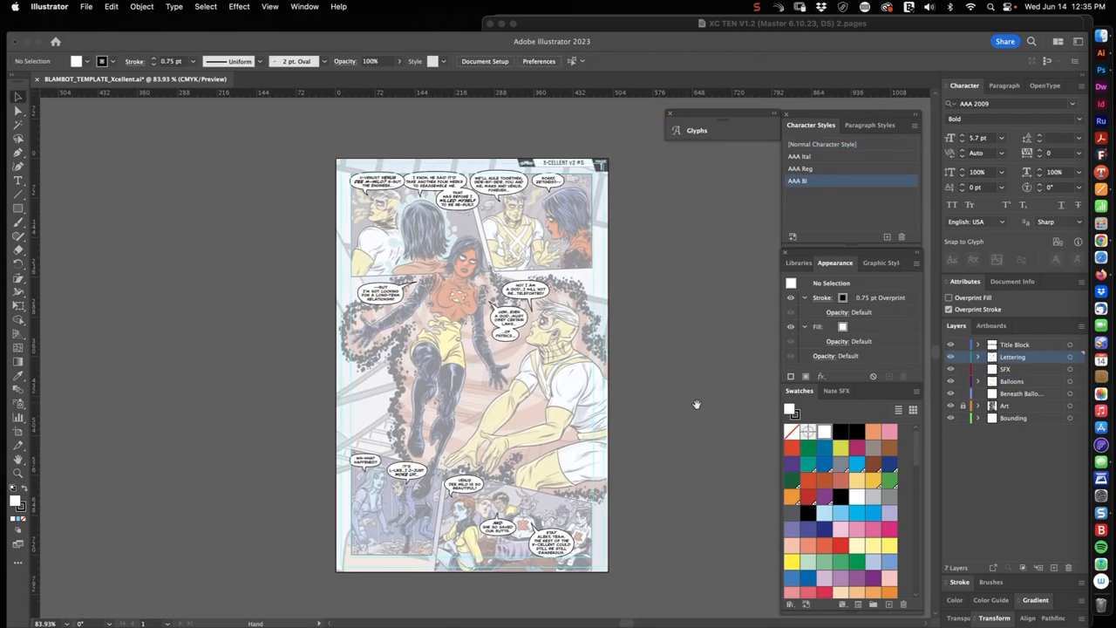
pyautogui.click(1070, 381)
pyautogui.scroll(5, 488, 262)
pyautogui.scroll(5, 436, 305)
pyautogui.click(736, 494)
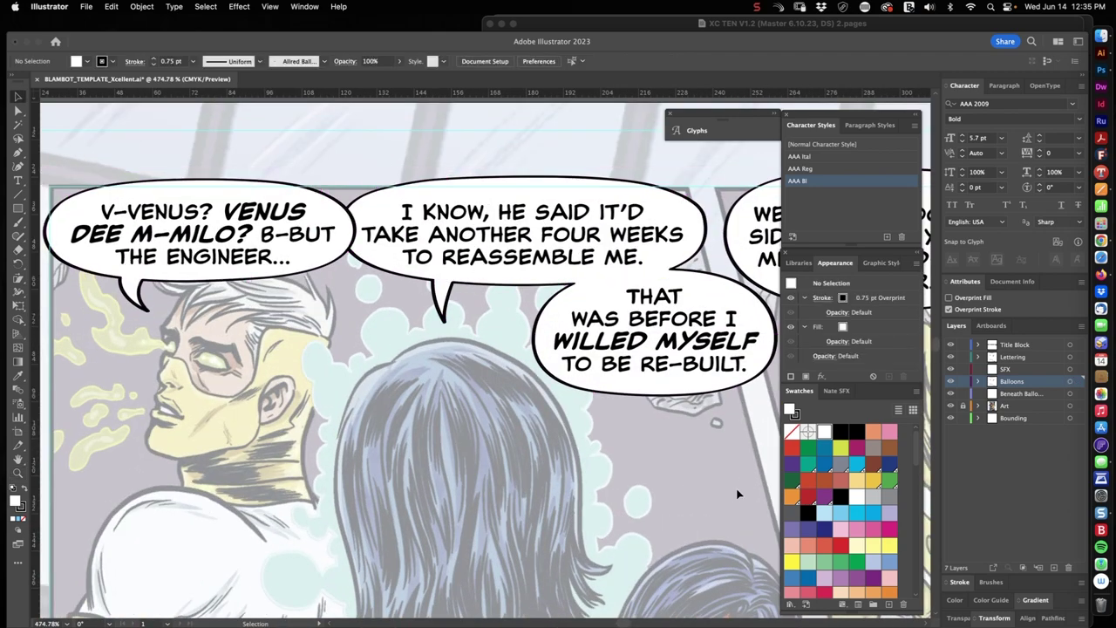
# Give the NO! I AM A GOD balloon a Cranky Creature Medium brush outline at 0.75 pt.
pyautogui.click(118, 315)
pyautogui.click(1070, 381)
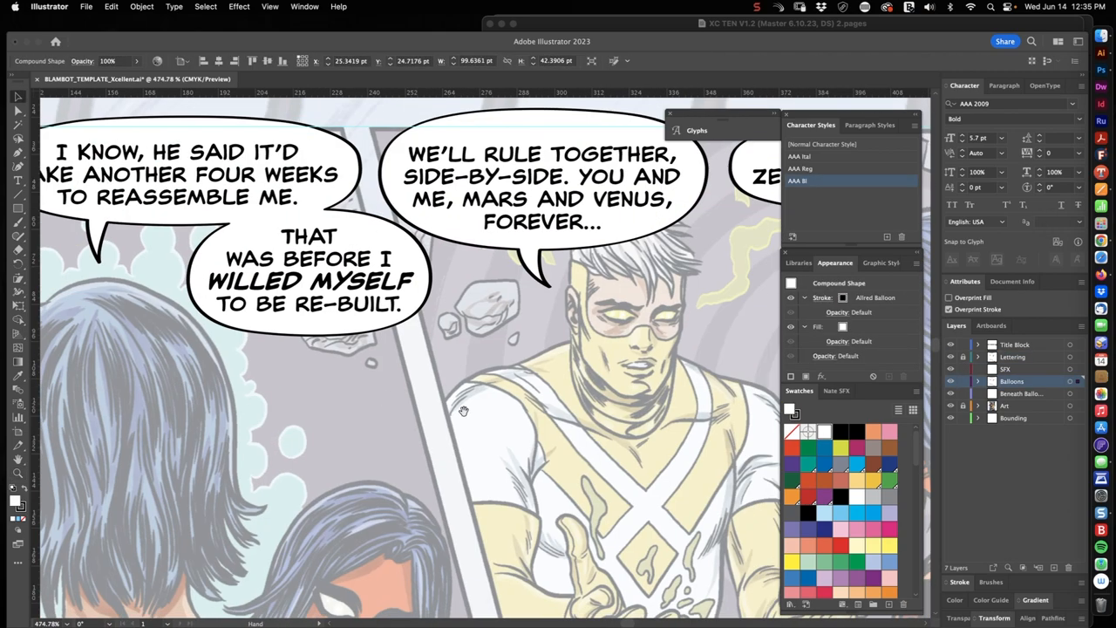
pyautogui.hscroll(10, 436, 306)
pyautogui.scroll(-5, 436, 305)
pyautogui.scroll(-5, 392, 348)
pyautogui.scroll(-5, 392, 348)
pyautogui.scroll(6, 393, 348)
pyautogui.scroll(5, 514, 356)
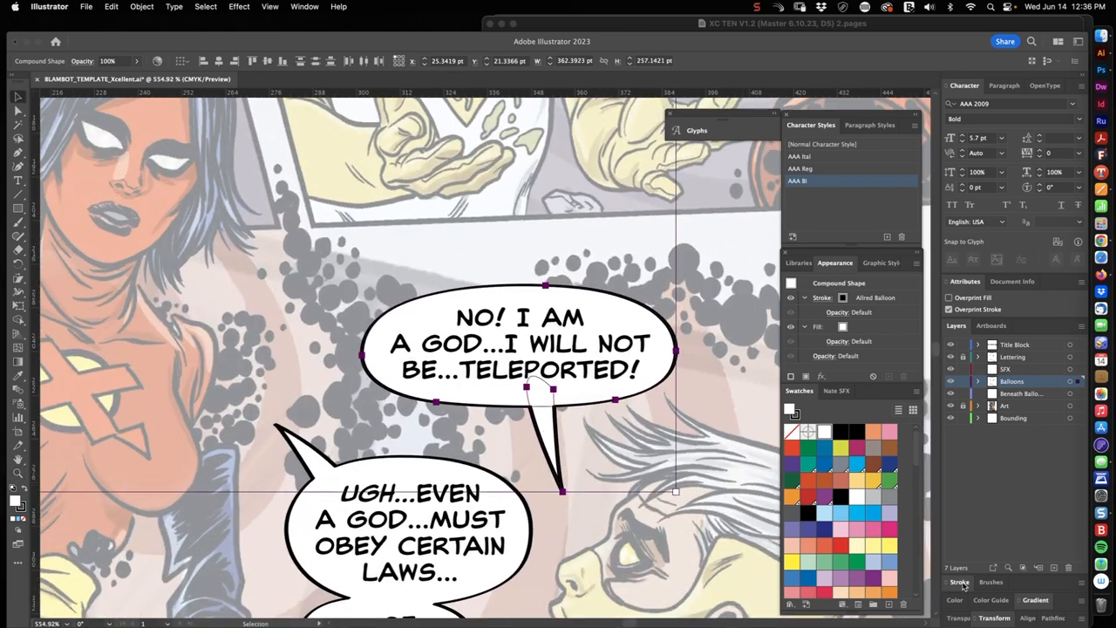
pyautogui.click(990, 581)
pyautogui.scroll(-5, 1011, 480)
pyautogui.click(993, 501)
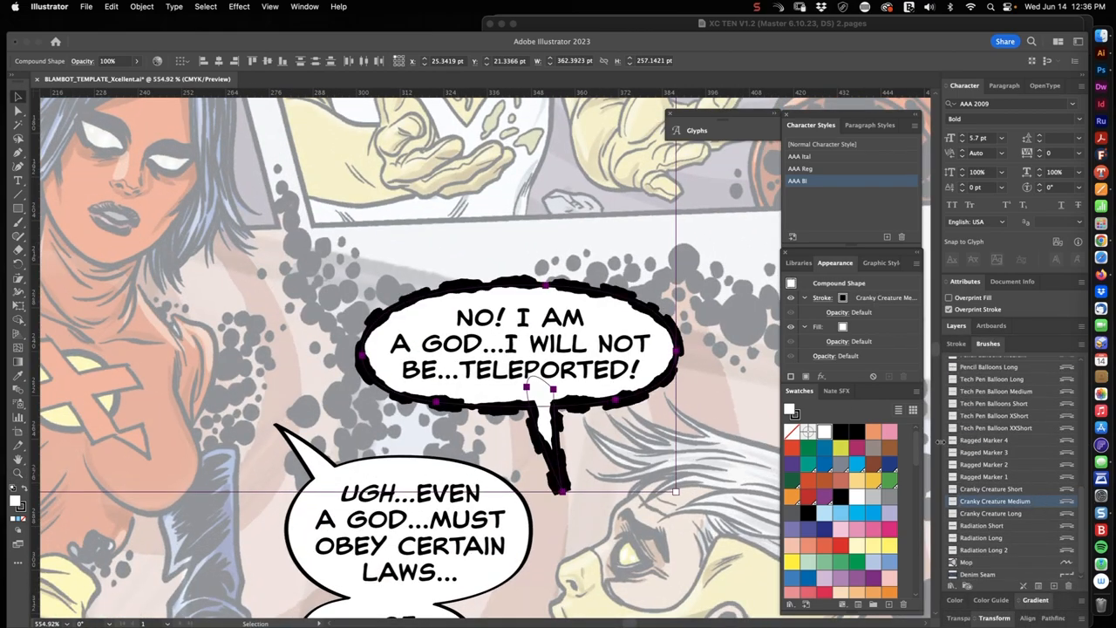
pyautogui.click(957, 344)
pyautogui.press('Return')
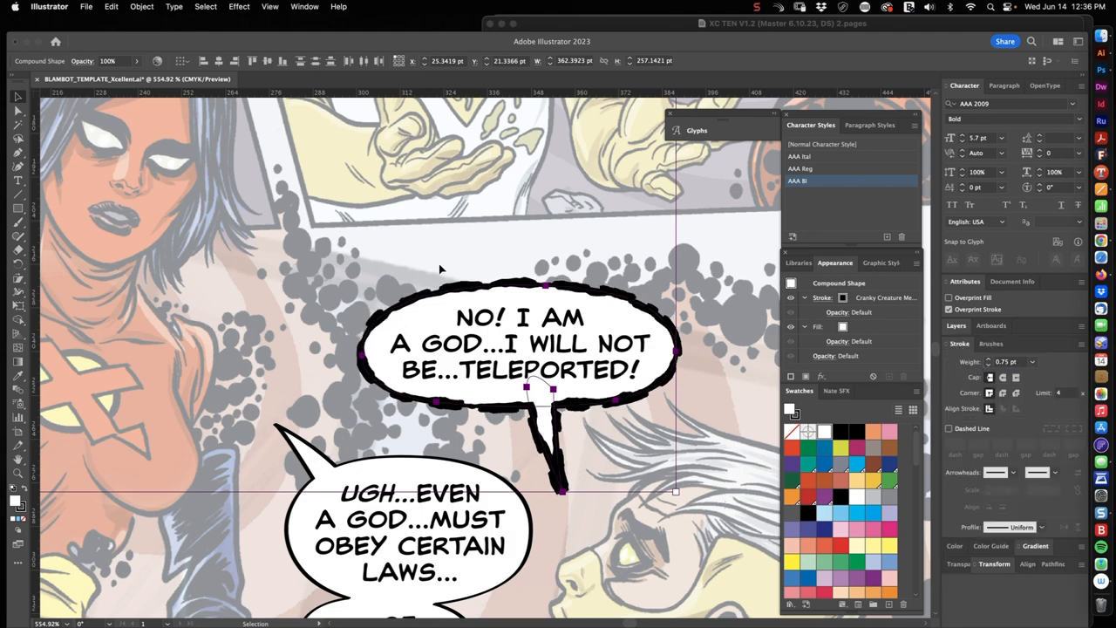
pyautogui.press('a')
pyautogui.scroll(5, 549, 436)
# Reposition the tail tip points on that balloon and the WE'LL RULE TOGETHER balloon.
pyautogui.click(546, 484)
pyautogui.moveTo(547, 484); pyautogui.dragTo(551, 510)
pyautogui.press('Escape')
pyautogui.scroll(-5, 549, 436)
pyautogui.scroll(3, 366, 427)
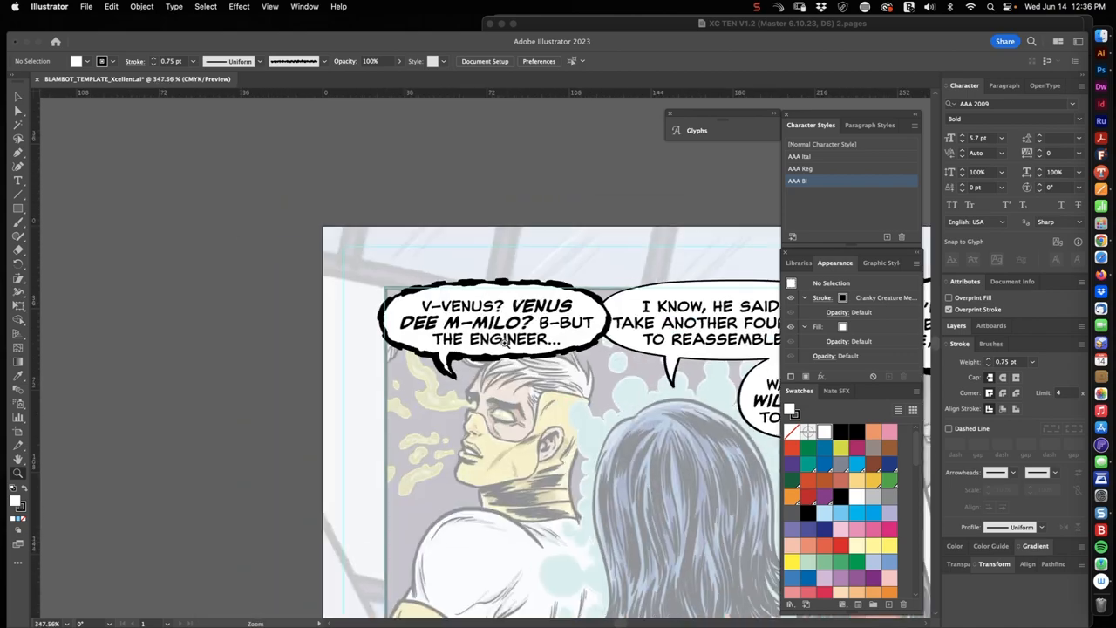
pyautogui.moveTo(349, 392); pyautogui.dragTo(262, 305)
pyautogui.scroll(3, 514, 475)
pyautogui.click(519, 454)
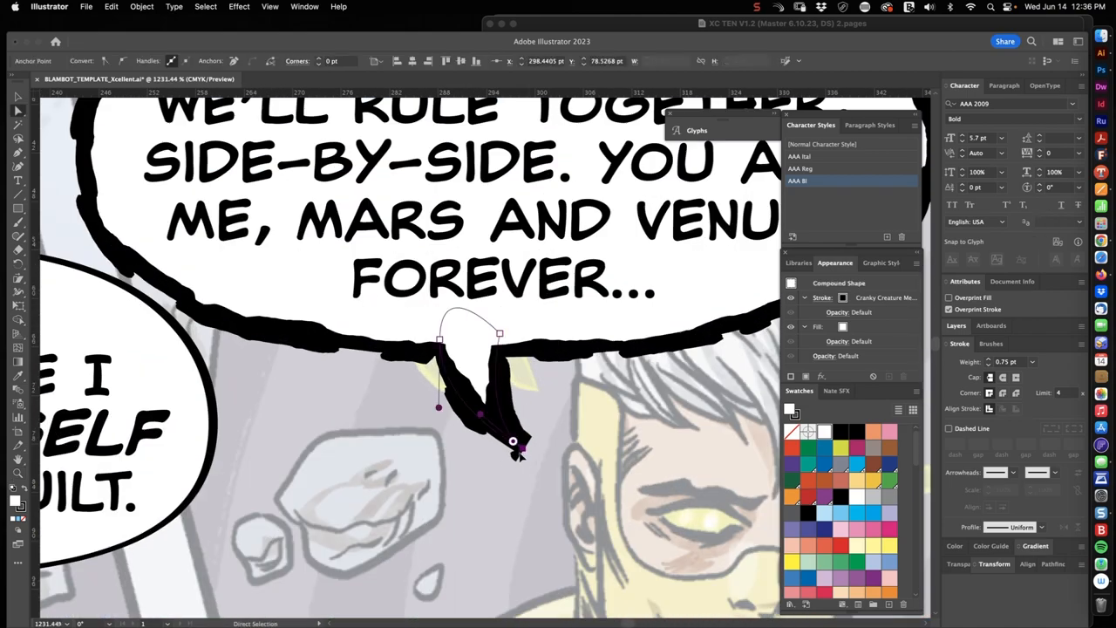
pyautogui.moveTo(520, 454); pyautogui.dragTo(523, 466)
pyautogui.press('Escape')
pyautogui.scroll(-5, 511, 453)
pyautogui.scroll(2, 261, 349)
pyautogui.scroll(3, 348, 305)
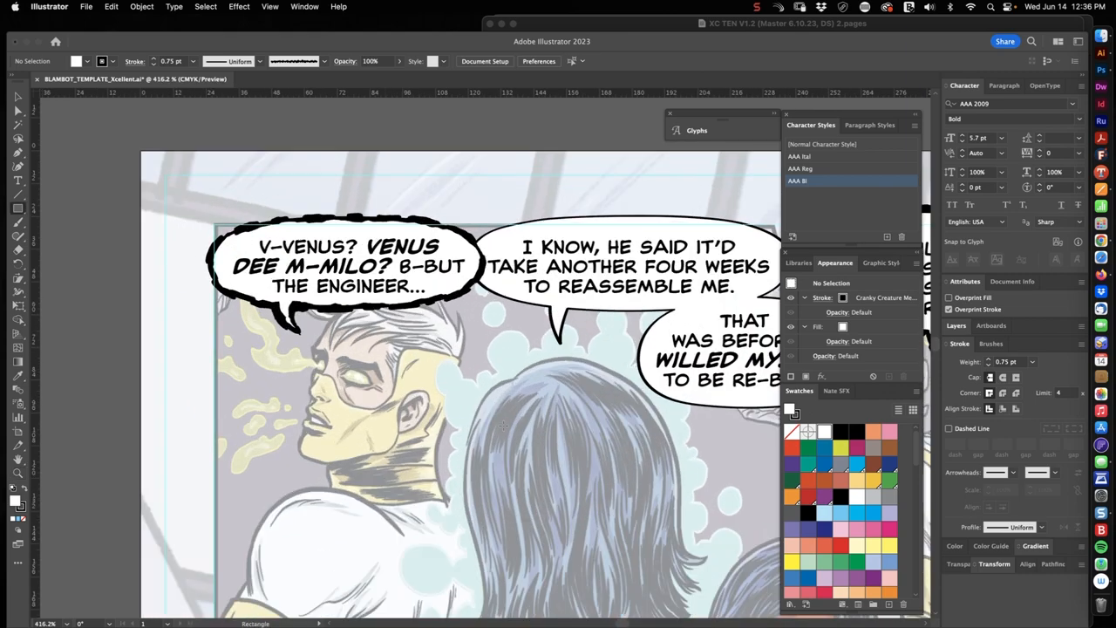
# Cover panel one with a rectangle, fit its corner to the slanted border and compound it with the panel shape.
pyautogui.moveTo(526, 432); pyautogui.dragTo(448, 450)
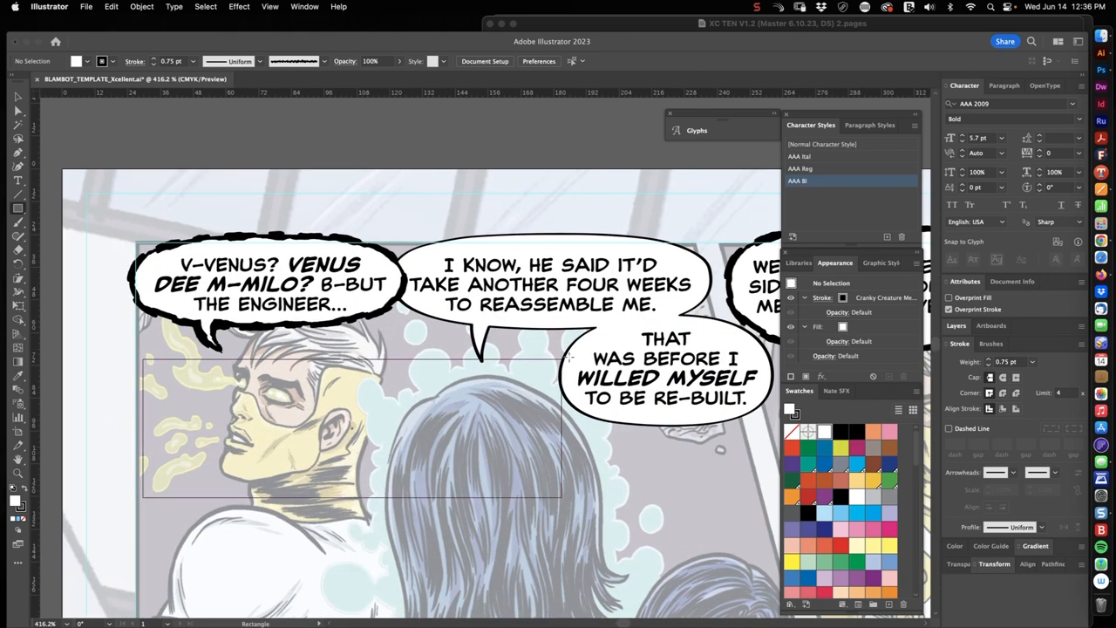
pyautogui.moveTo(699, 241); pyautogui.dragTo(140, 502)
pyautogui.press('v')
pyautogui.scroll(5, 262, 288)
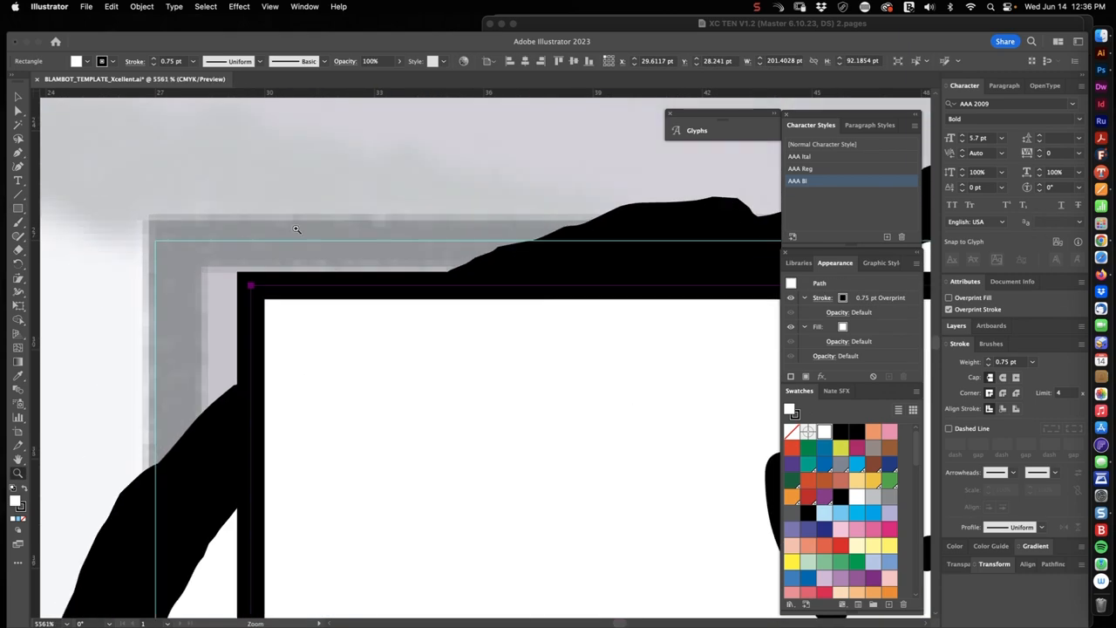
pyautogui.scroll(-5, 288, 296)
pyautogui.scroll(-3, 348, 349)
pyautogui.scroll(-3, 462, 473)
pyautogui.press('a')
pyautogui.click(410, 495)
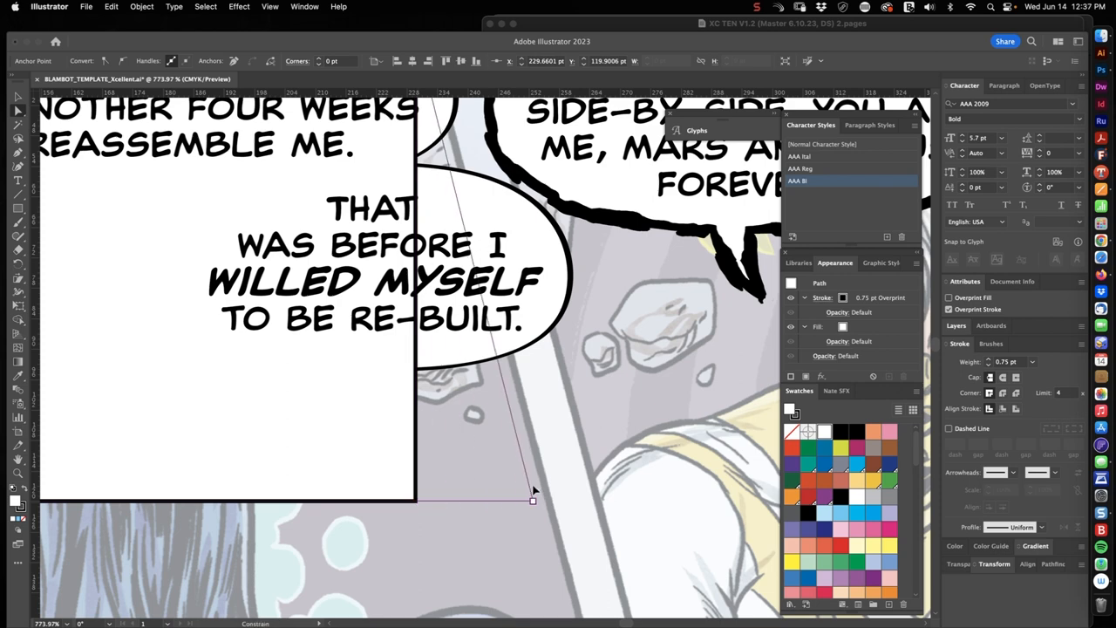
pyautogui.moveTo(586, 475); pyautogui.dragTo(591, 500)
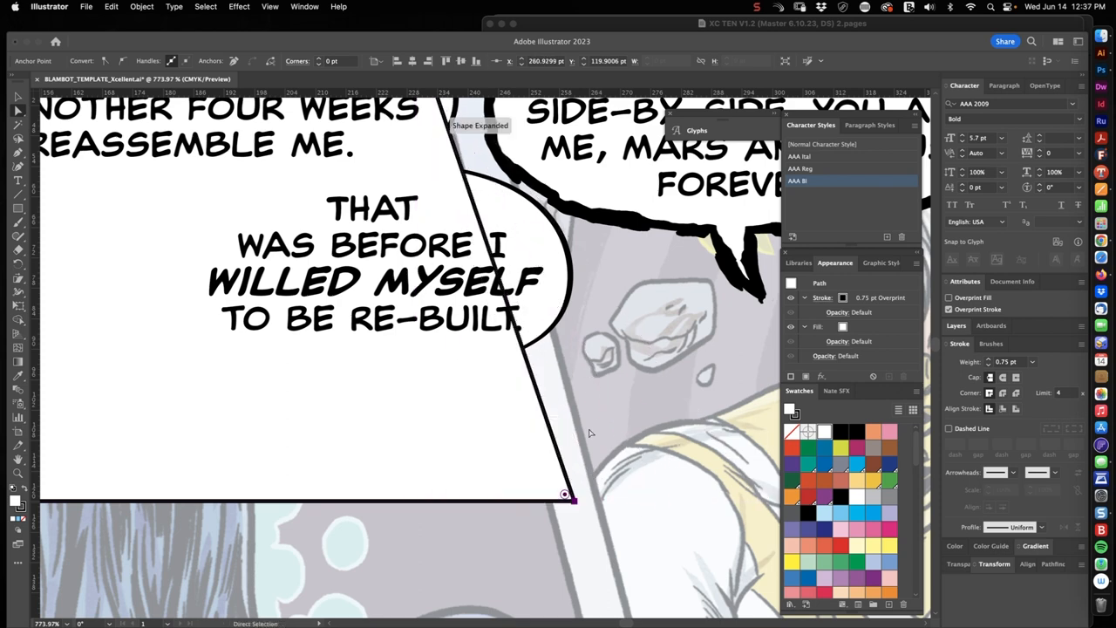
pyautogui.scroll(3, 575, 435)
pyautogui.click(598, 413)
pyautogui.click(501, 510)
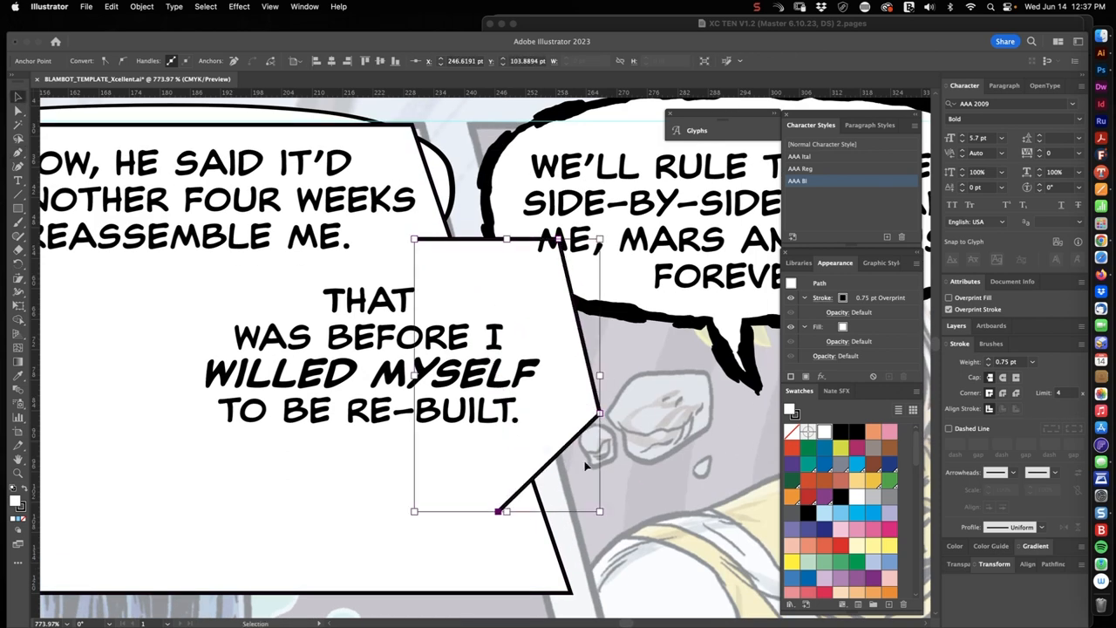
pyautogui.click(415, 239)
pyautogui.press('v')
pyautogui.press('cmd+8')
pyautogui.scroll(-5, 576, 392)
pyautogui.scroll(8, 601, 327)
pyautogui.scroll(1, 601, 326)
# Fine-tune the panel shape's corner point along the border and check it against the balloons.
pyautogui.press('a')
pyautogui.click(507, 311)
pyautogui.moveTo(558, 541); pyautogui.dragTo(569, 224)
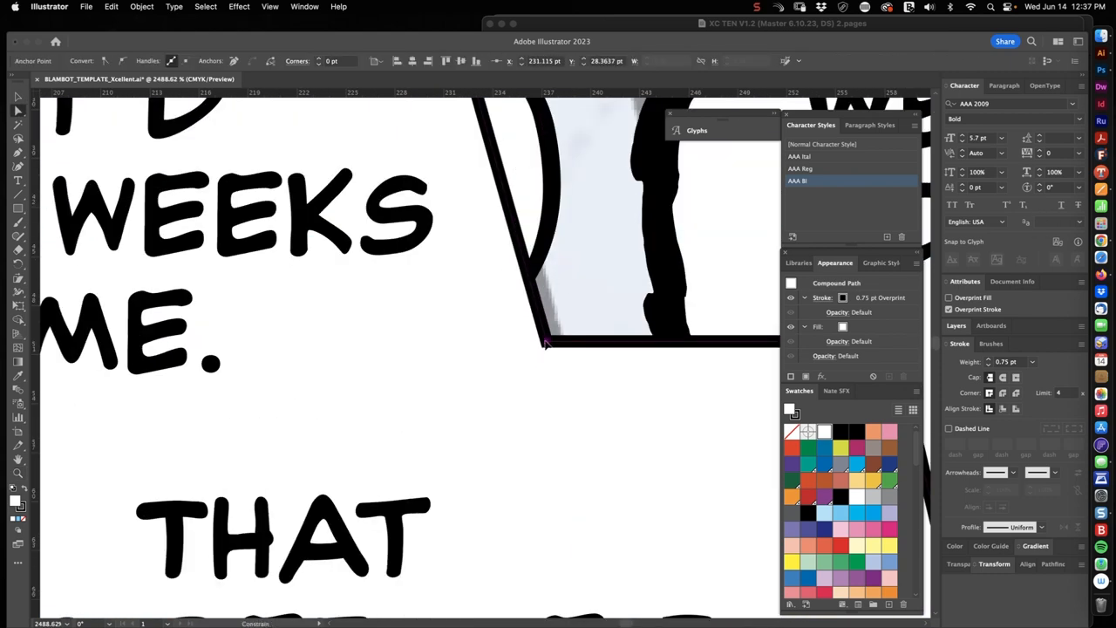
pyautogui.scroll(-8, 541, 352)
pyautogui.press('v')
pyautogui.moveTo(436, 262); pyautogui.dragTo(509, 320)
pyautogui.click(349, 331)
pyautogui.moveTo(610, 348); pyautogui.dragTo(349, 348)
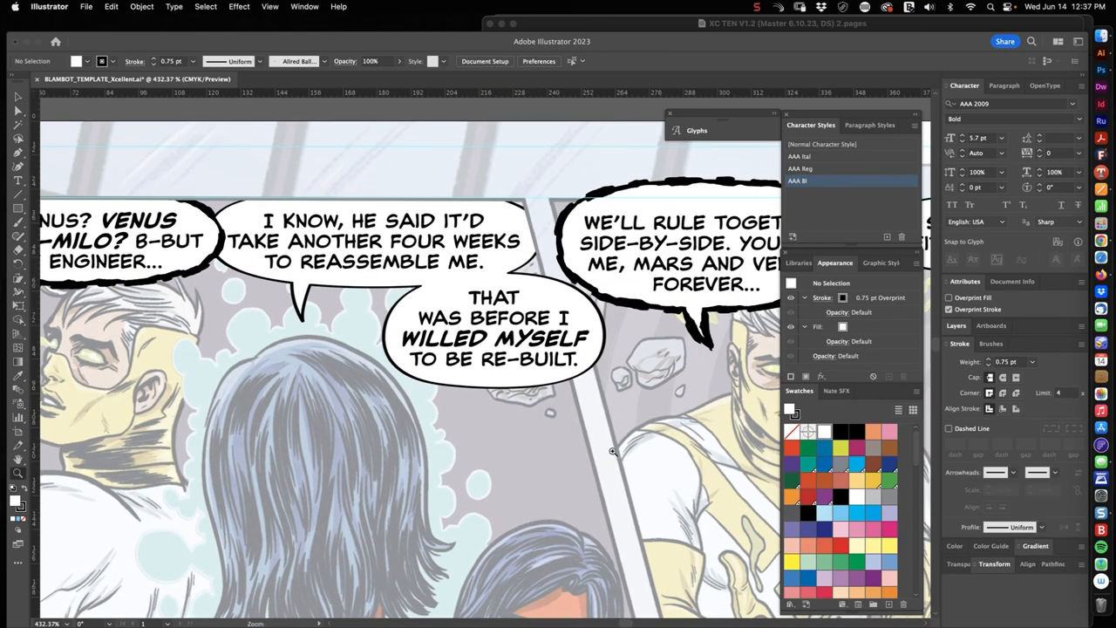
pyautogui.scroll(1, 584, 331)
pyautogui.scroll(1, 584, 329)
pyautogui.press('v')
pyautogui.click(956, 325)
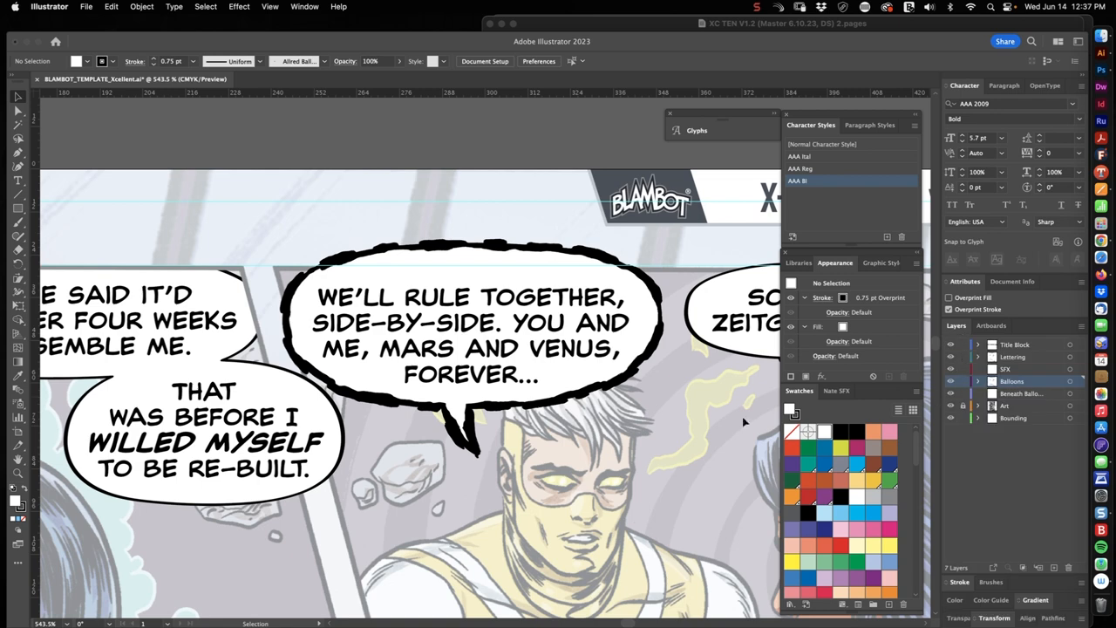
# Nudge the 'WE'LL RULE TOGETHER' balloon with its text and tail slightly to the right.
pyautogui.moveTo(680, 454); pyautogui.dragTo(488, 262)
pyautogui.moveTo(549, 403); pyautogui.dragTo(562, 405)
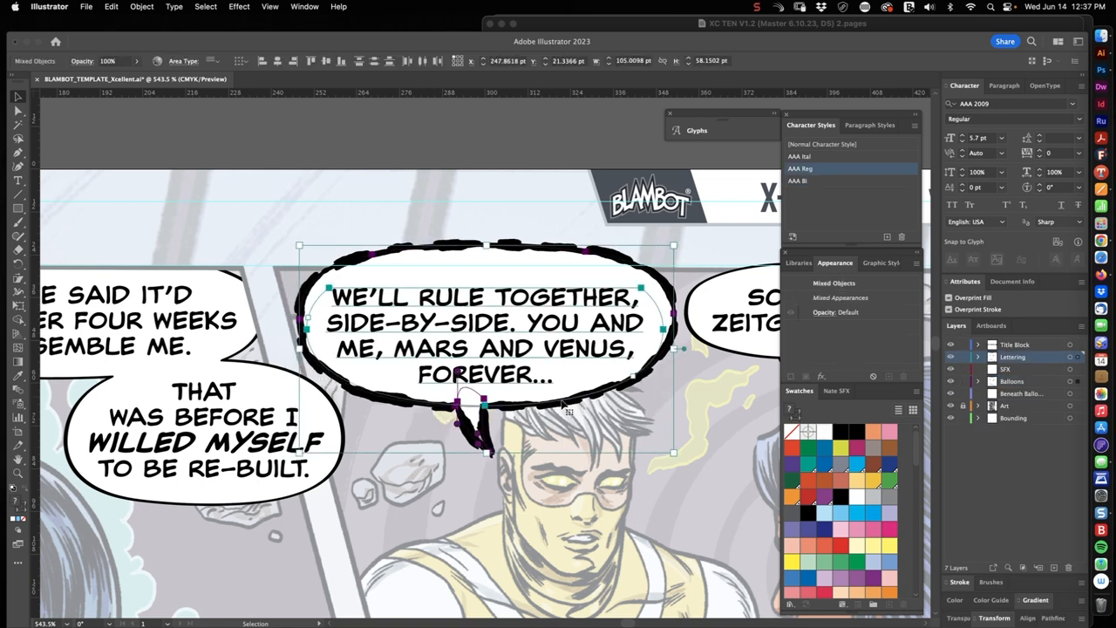
pyautogui.press('Right')
pyautogui.press('Right')
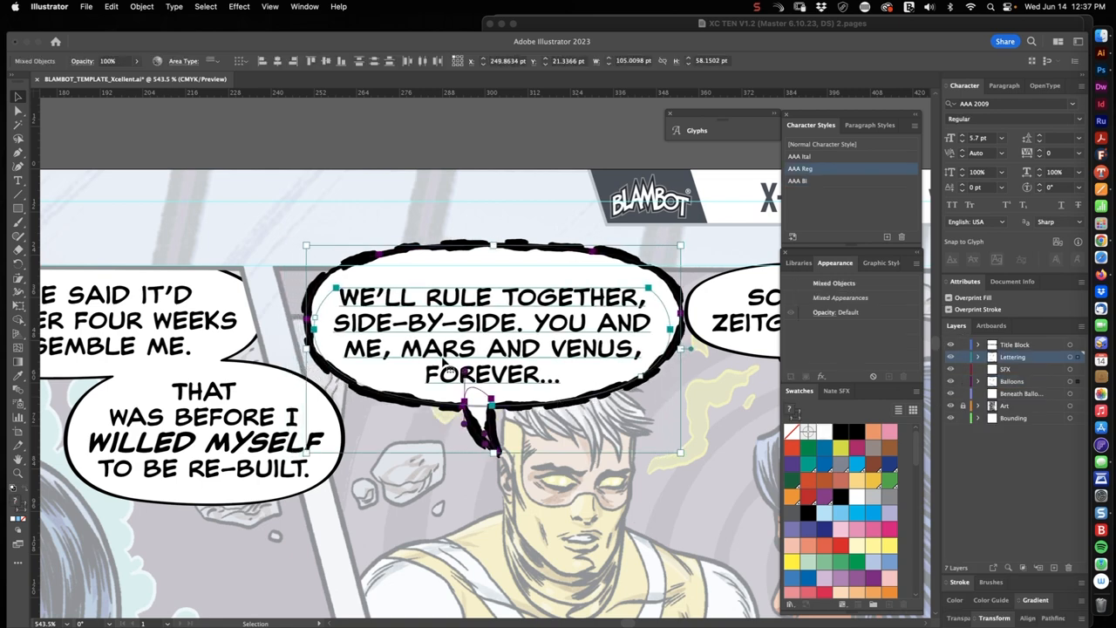
pyautogui.press('space')
# Move the 'THAT WAS BEFORE I' balloon down a little, undoing an accidental teal text style.
pyautogui.moveTo(443, 362); pyautogui.dragTo(636, 305)
pyautogui.click(531, 403)
pyautogui.moveTo(531, 402); pyautogui.dragTo(576, 366)
pyautogui.keyDown('shift'); pyautogui.click(454, 209); pyautogui.keyUp('shift')
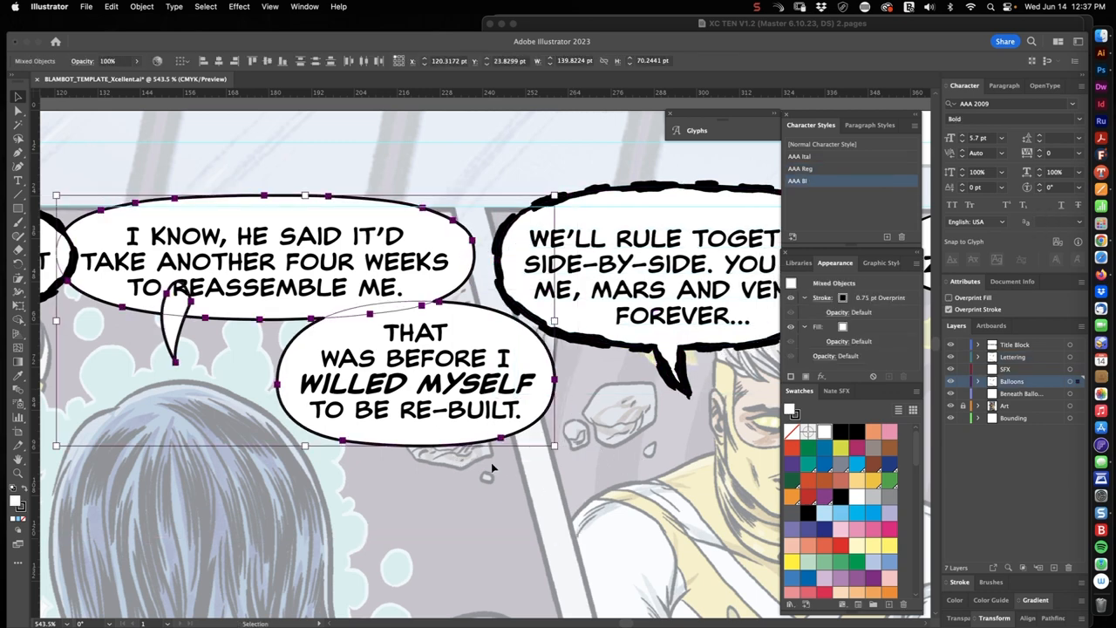
pyautogui.click(456, 440)
pyautogui.moveTo(460, 401); pyautogui.dragTo(462, 408)
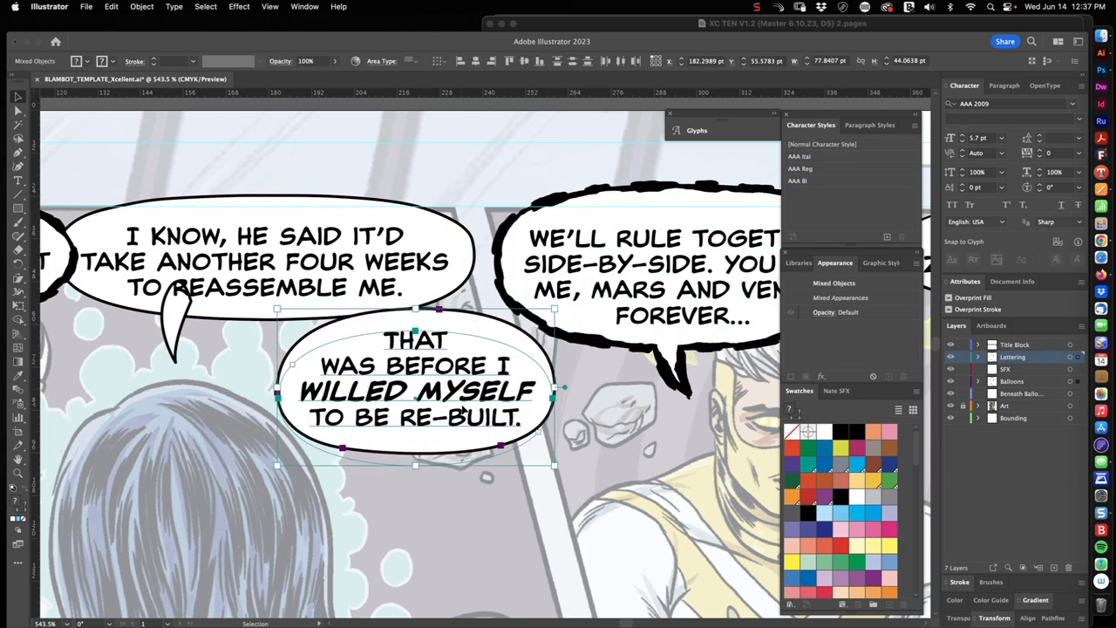
pyautogui.click(462, 408)
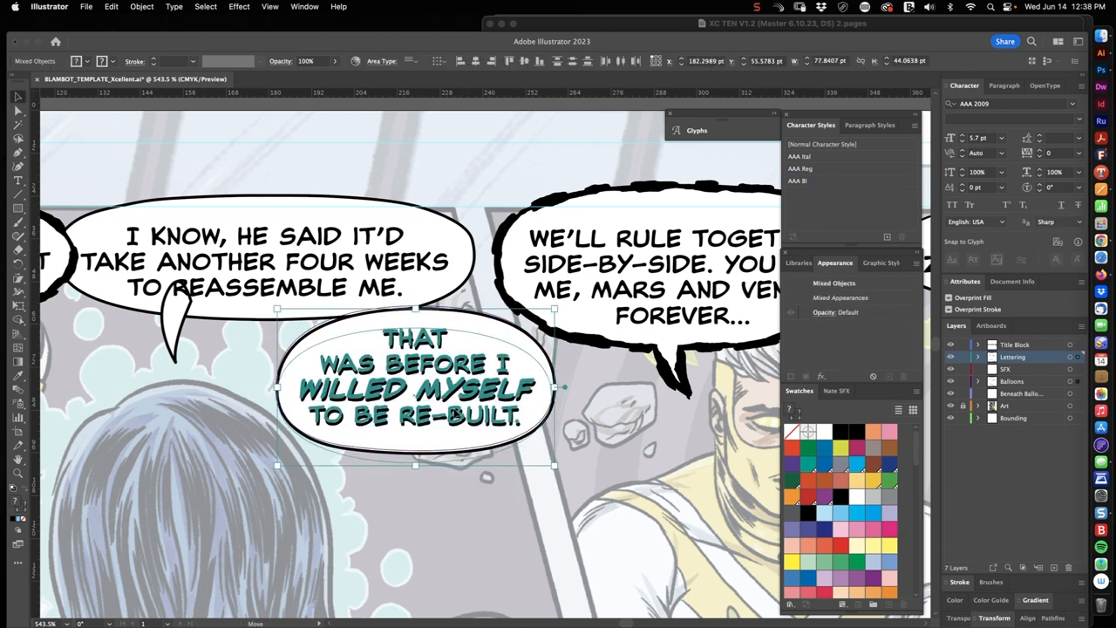
pyautogui.press('super+z')
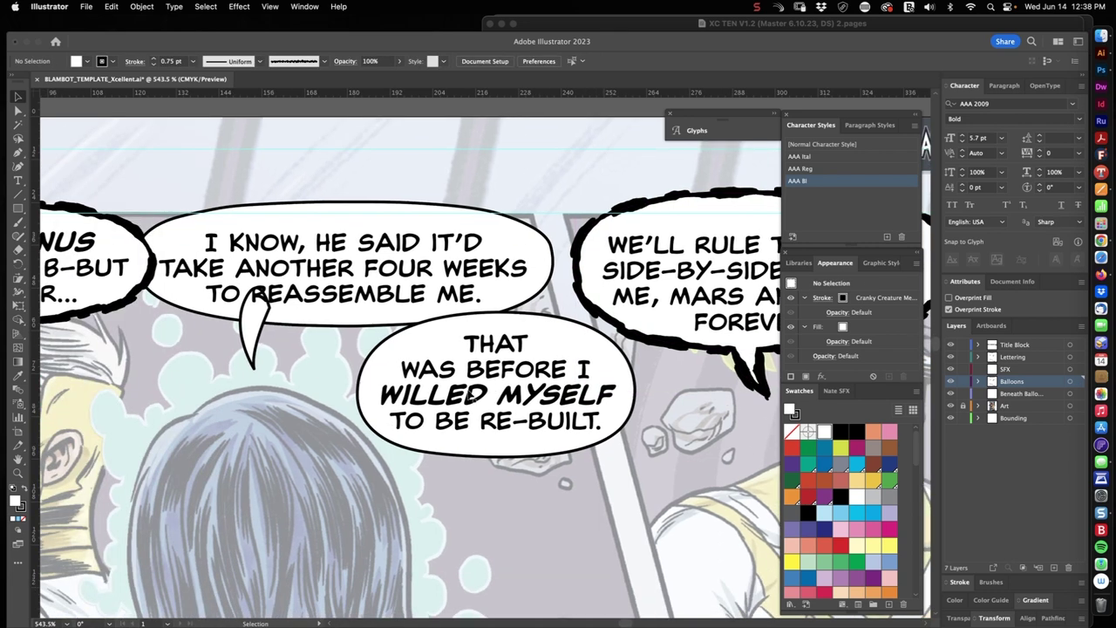
# Clip panel one's balloons, without their text, to the panel shape with a clipping mask.
pyautogui.click(469, 395)
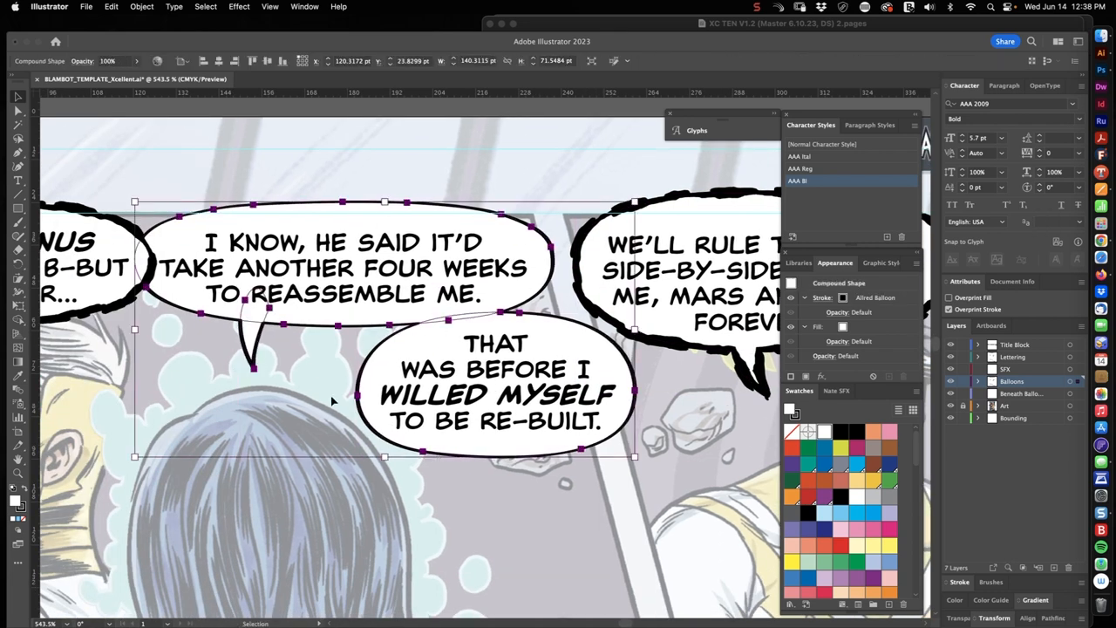
pyautogui.moveTo(317, 397); pyautogui.dragTo(498, 521)
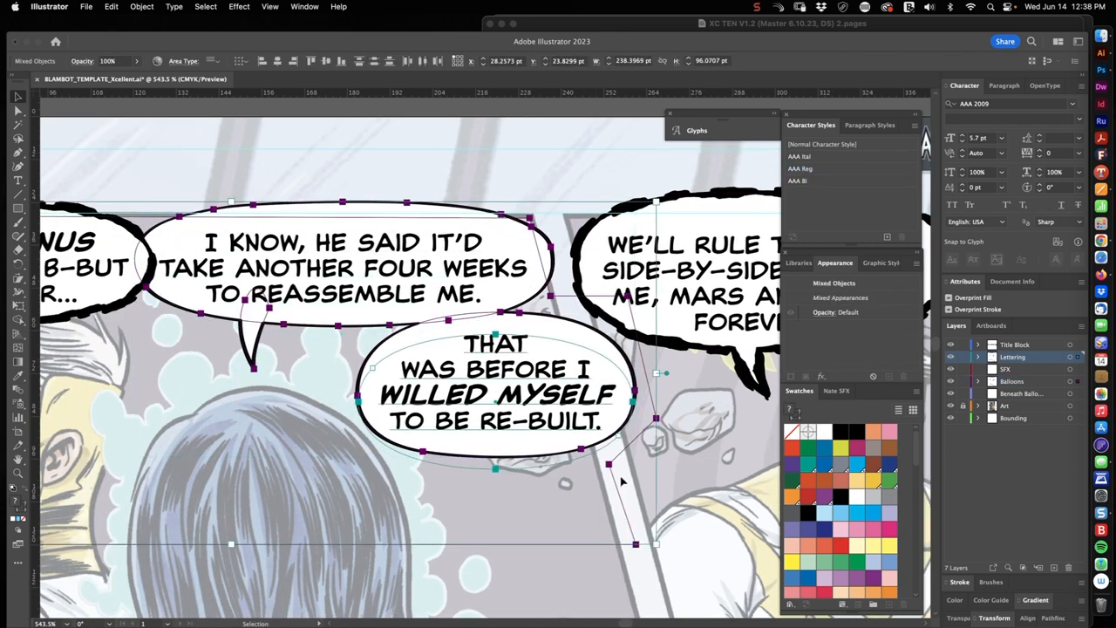
pyautogui.keyDown('shift'); pyautogui.click(549, 468); pyautogui.keyUp('shift')
pyautogui.press('super+7')
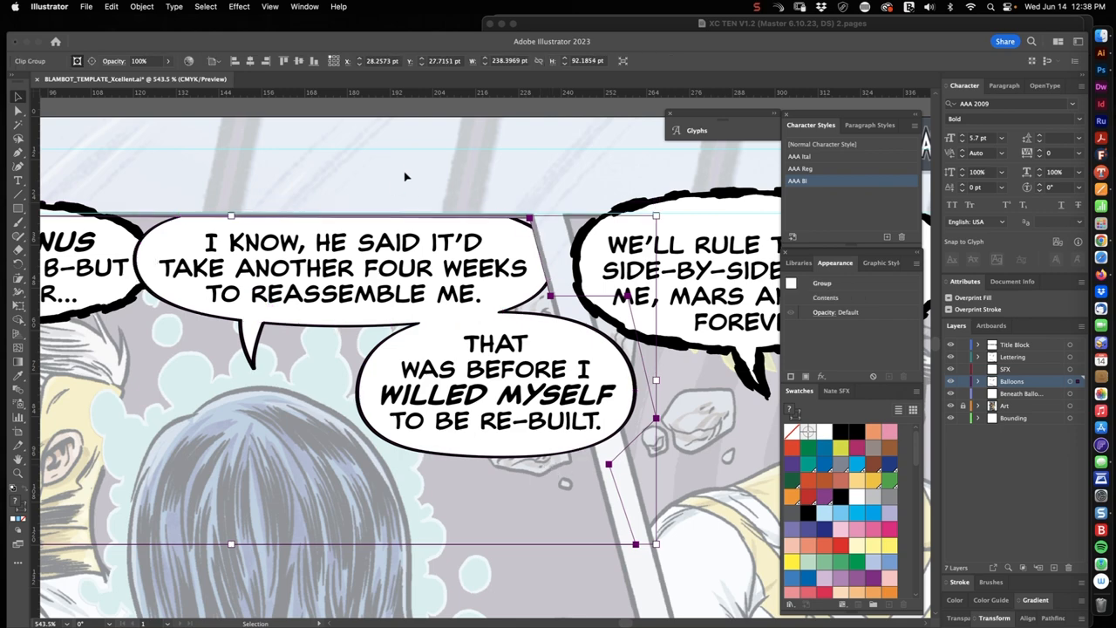
# Inspect the overlap of the 'V-VENUS' and neighbouring panel-one balloons after clipping.
pyautogui.click(409, 174)
pyautogui.scroll(5, 262, 261)
pyautogui.click(549, 311)
pyautogui.keyDown('shift'); pyautogui.click(523, 355); pyautogui.keyUp('shift')
pyautogui.keyDown('shift'); pyautogui.click(450, 476); pyautogui.keyUp('shift')
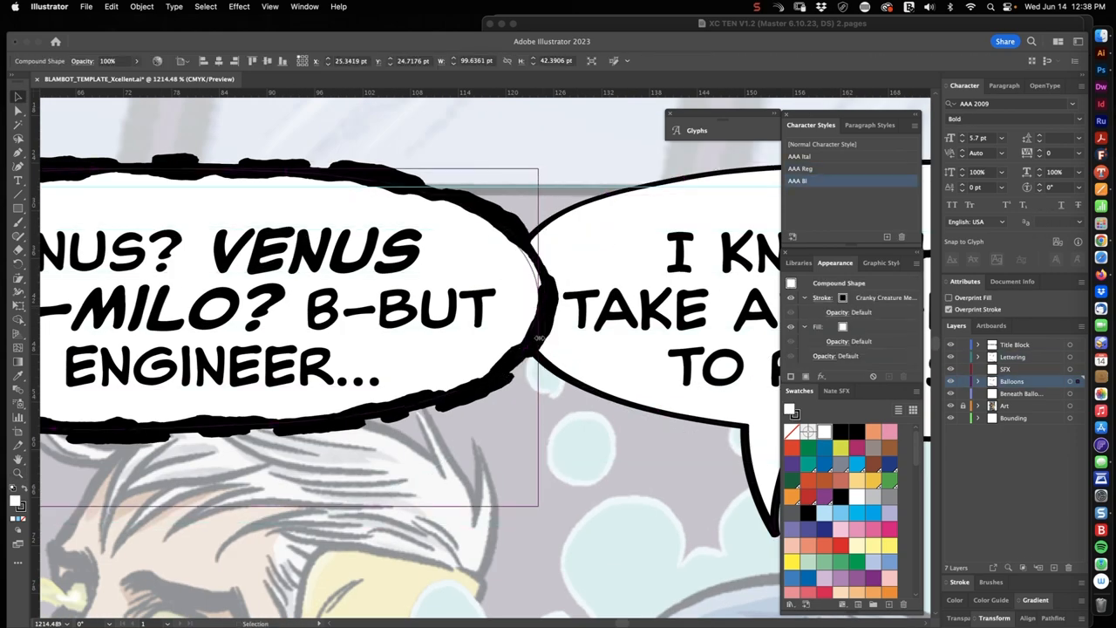
pyautogui.scroll(-5, 451, 435)
pyautogui.keyDown('shift'); pyautogui.click(449, 384); pyautogui.keyUp('shift')
pyautogui.keyDown('shift'); pyautogui.click(606, 494); pyautogui.keyUp('shift')
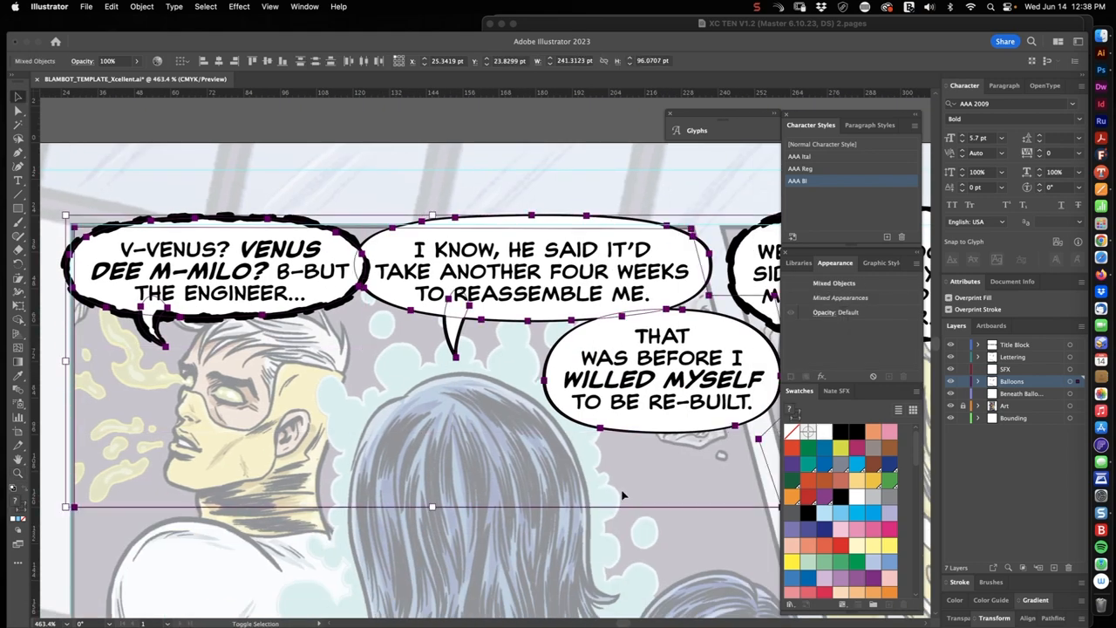
pyautogui.click(579, 499)
pyautogui.scroll(-5, 579, 436)
pyautogui.scroll(4, 645, 245)
pyautogui.scroll(3, 645, 245)
pyautogui.hscroll(5, 665, 469)
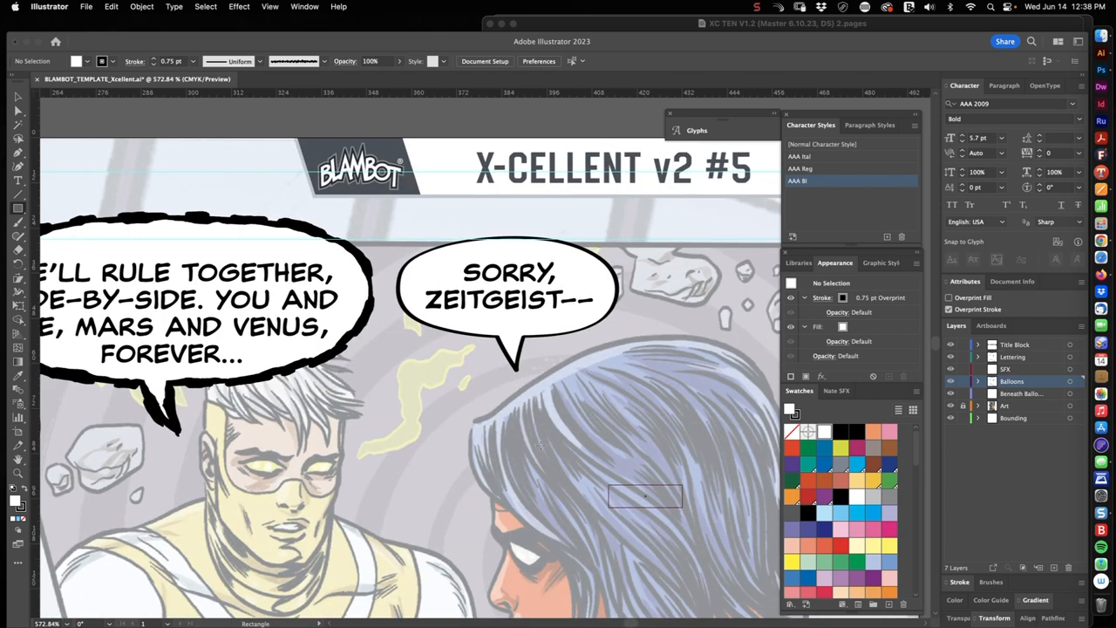
# Cover panel two with a rectangle and align its left corners to the slanted border.
pyautogui.moveTo(682, 505); pyautogui.dragTo(248, 247)
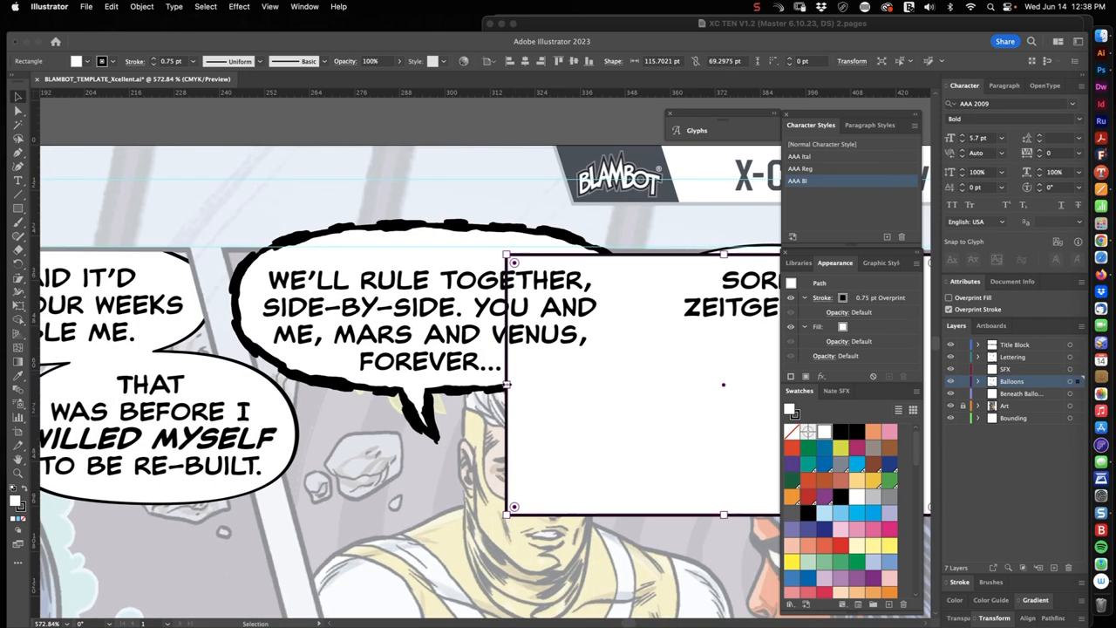
pyautogui.moveTo(610, 392); pyautogui.dragTo(279, 392)
pyautogui.moveTo(418, 261); pyautogui.dragTo(488, 262)
pyautogui.press('a')
pyautogui.click(401, 277)
pyautogui.press('super+0')
pyautogui.moveTo(488, 331); pyautogui.dragTo(558, 332)
pyautogui.click(564, 365)
pyautogui.press('super+0')
# Clip the 'SORRY, ZEITGEIST--' and 'WE'LL RULE TOGETHER' balloons to the panel rectangle.
pyautogui.keyDown('shift'); pyautogui.click(610, 327); pyautogui.keyUp('shift')
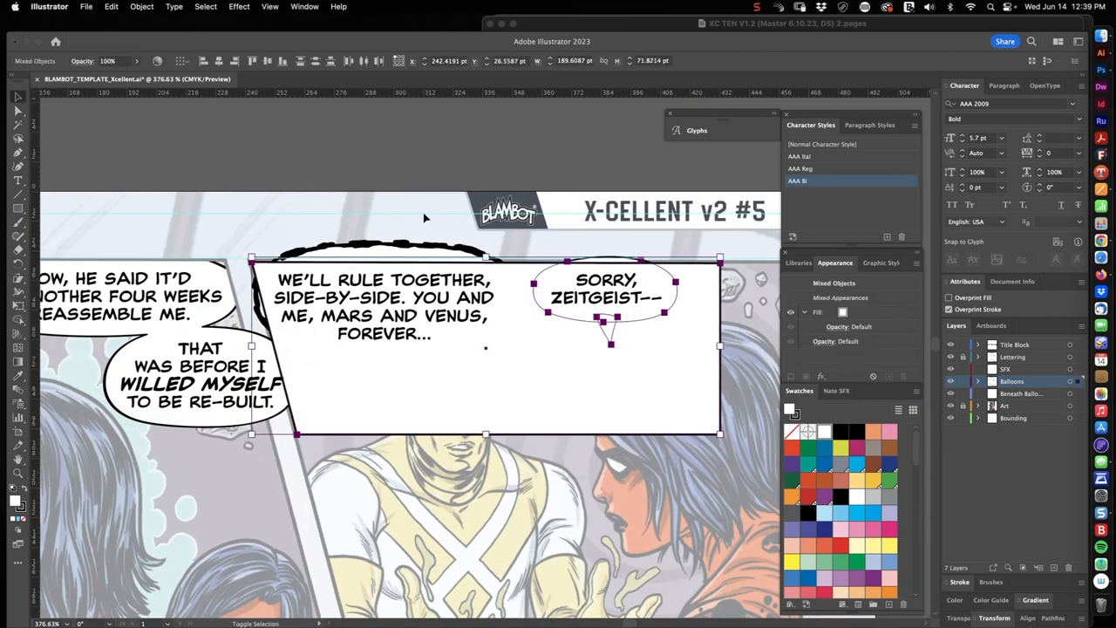
pyautogui.keyDown('shift'); pyautogui.click(384, 262); pyautogui.keyUp('shift')
pyautogui.press('super+7')
# Select the 'WH-WHAT HAPPENED?' balloon and draw a rectangle over its left side.
pyautogui.press('super+0')
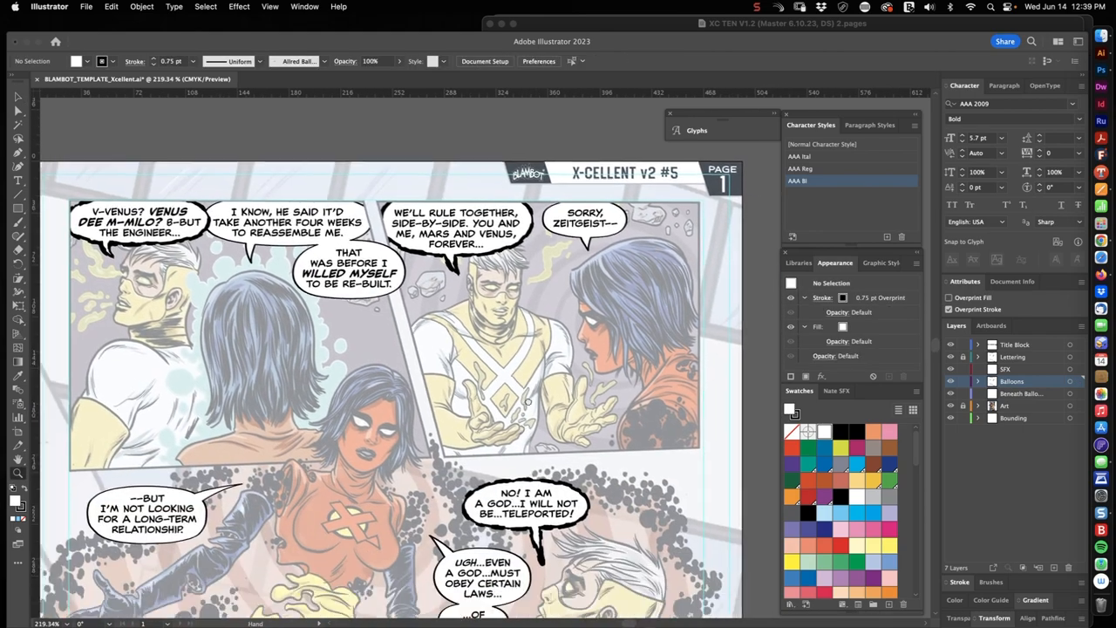
pyautogui.moveTo(349, 435)
pyautogui.mouseDown()
pyautogui.moveTo(471, 376)
pyautogui.moveTo(471, 130)
pyautogui.mouseUp()
pyautogui.moveTo(471, 436); pyautogui.dragTo(523, 174)
pyautogui.scroll(5, 287, 348)
pyautogui.click(381, 427)
pyautogui.press('m')
pyautogui.moveTo(444, 231); pyautogui.dragTo(566, 502)
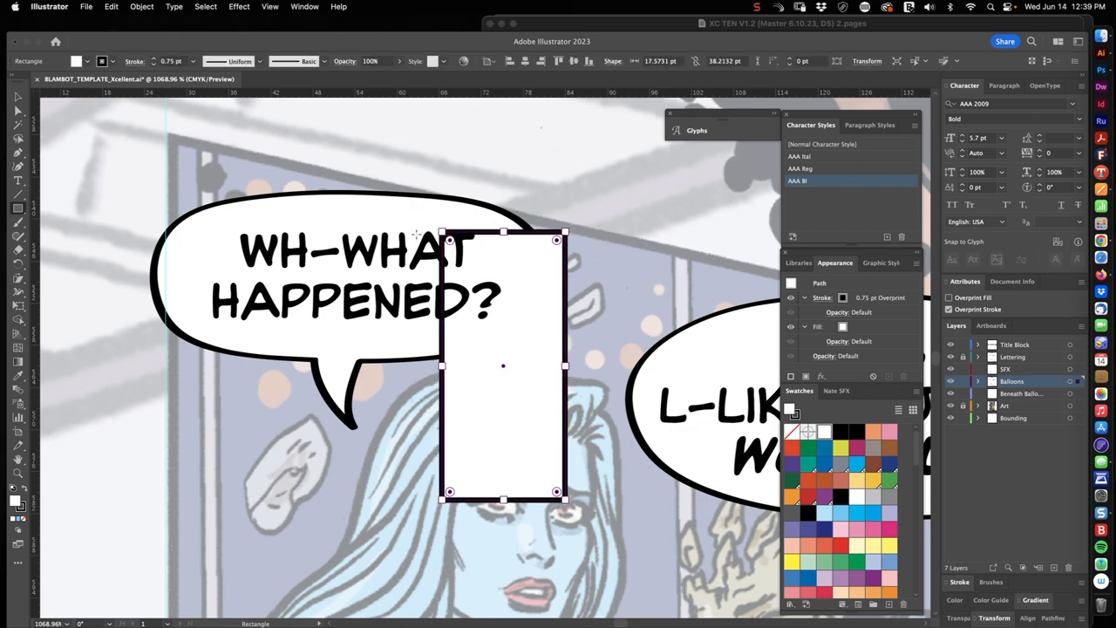
pyautogui.moveTo(440, 501)
pyautogui.mouseDown()
pyautogui.moveTo(186, 383)
pyautogui.moveTo(186, 231)
pyautogui.mouseUp()
pyautogui.scroll(5, 288, 366)
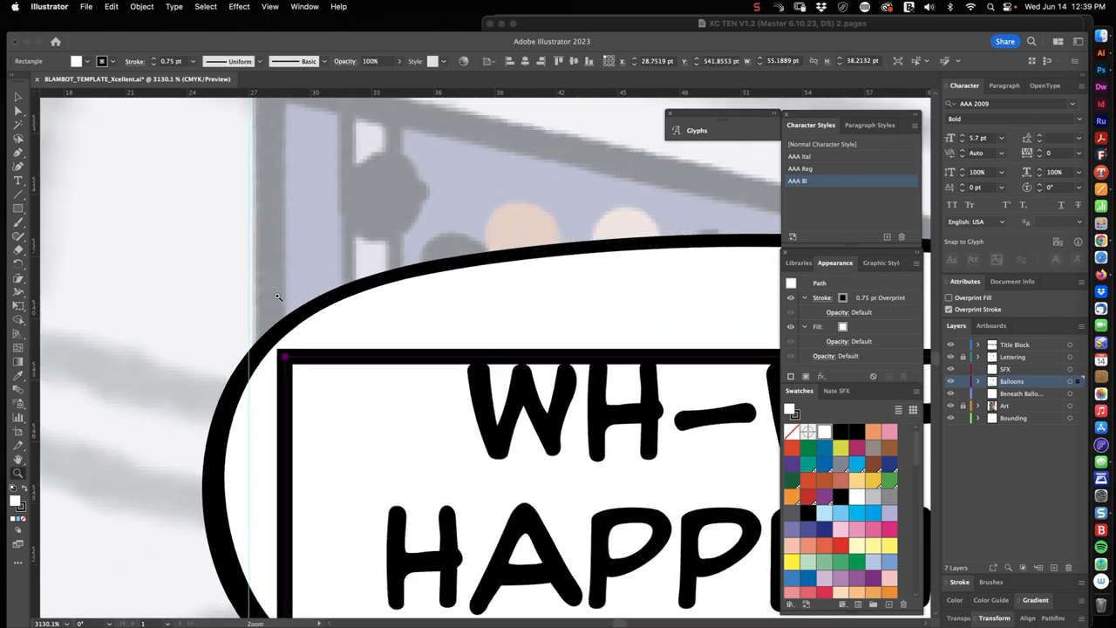
# Reshape the rectangle into a trapezoid following the panel border and unite it with the balloon.
pyautogui.press('a')
pyautogui.moveTo(298, 229); pyautogui.dragTo(289, 201)
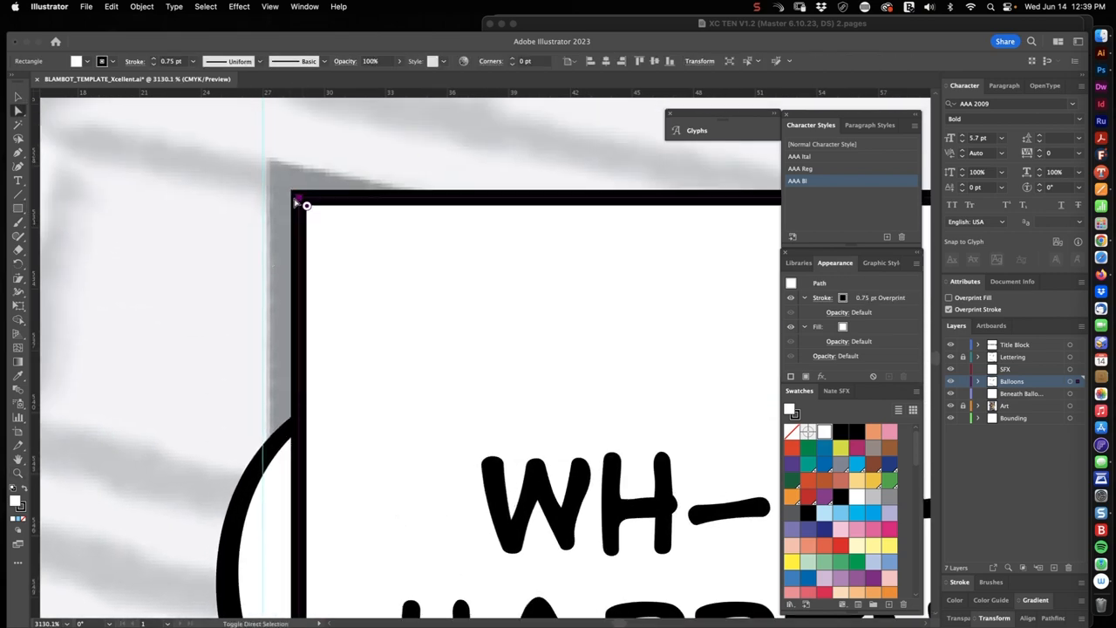
pyautogui.scroll(-5, 436, 349)
pyautogui.scroll(5, 523, 314)
pyautogui.click(523, 312)
pyautogui.moveTo(523, 312); pyautogui.dragTo(523, 410)
pyautogui.scroll(-5, 470, 349)
pyautogui.scroll(3, 471, 349)
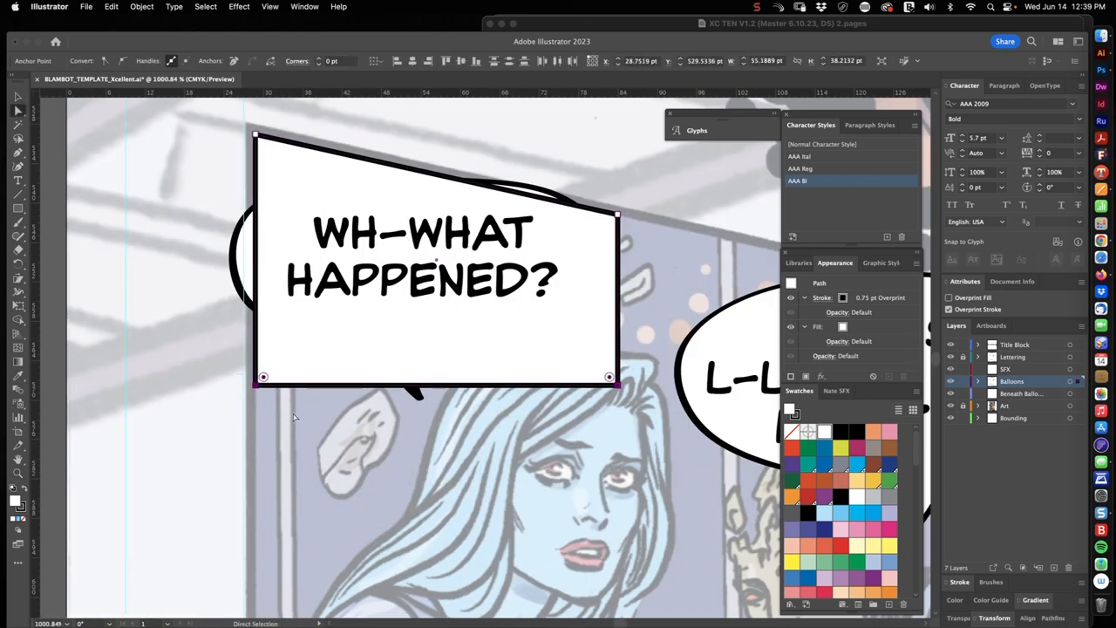
pyautogui.moveTo(297, 383); pyautogui.dragTo(330, 428)
pyautogui.click(475, 288)
# Start a Pen path tracing the diagonal panel border beside the IT'S L-LIKE balloon.
pyautogui.moveTo(218, 122); pyautogui.dragTo(627, 419)
pyautogui.scroll(-5, 499, 473)
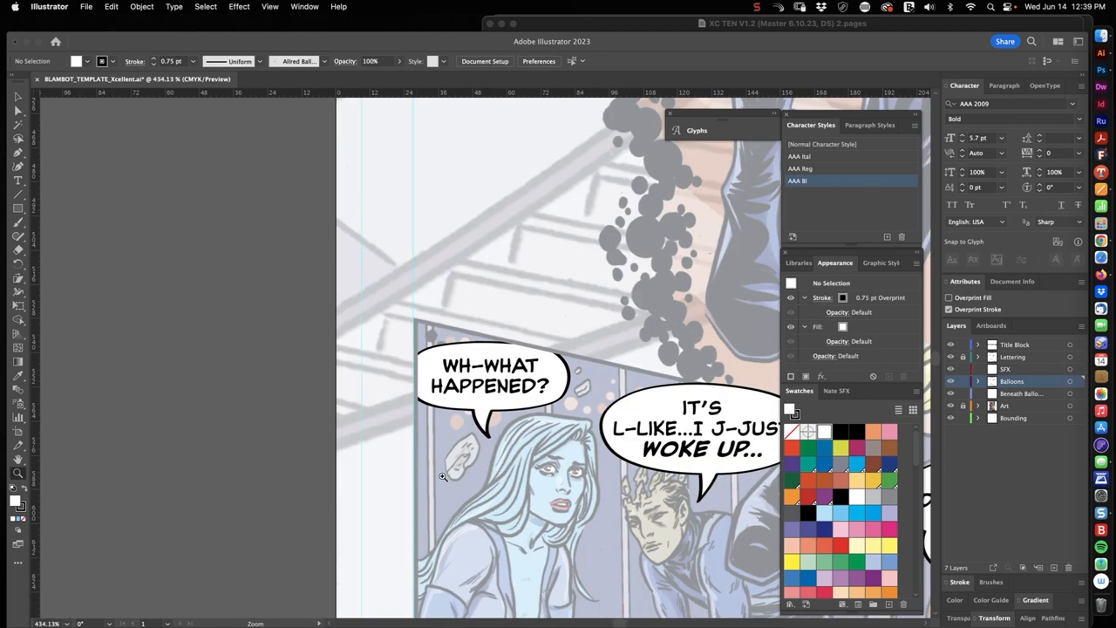
pyautogui.scroll(5, 498, 474)
pyautogui.scroll(3, 436, 393)
pyautogui.press('a')
pyautogui.click(383, 436)
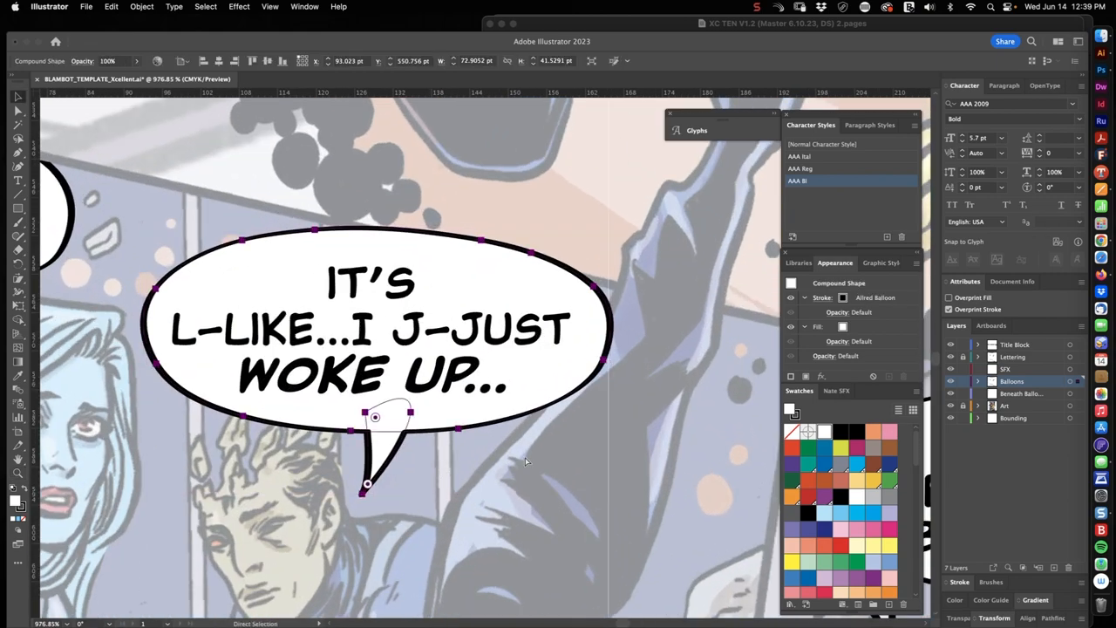
pyautogui.scroll(5, 526, 457)
pyautogui.press('p')
pyautogui.click(648, 260)
pyautogui.moveTo(611, 370); pyautogui.dragTo(582, 434)
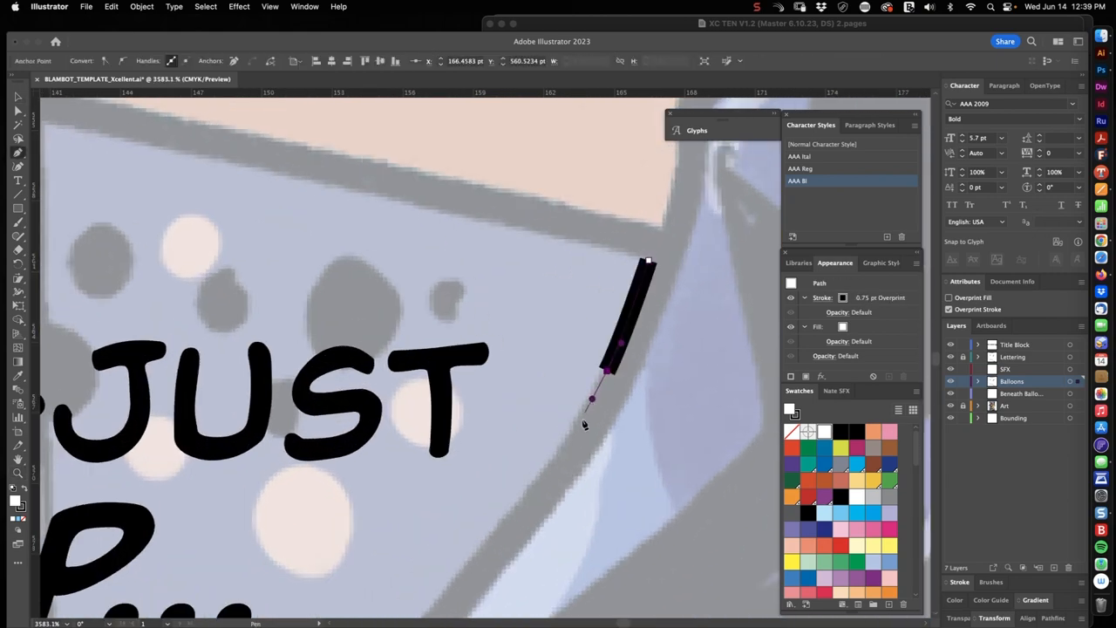
pyautogui.moveTo(526, 507); pyautogui.dragTo(599, 350)
pyautogui.click(566, 382)
pyautogui.moveTo(523, 479); pyautogui.dragTo(576, 349)
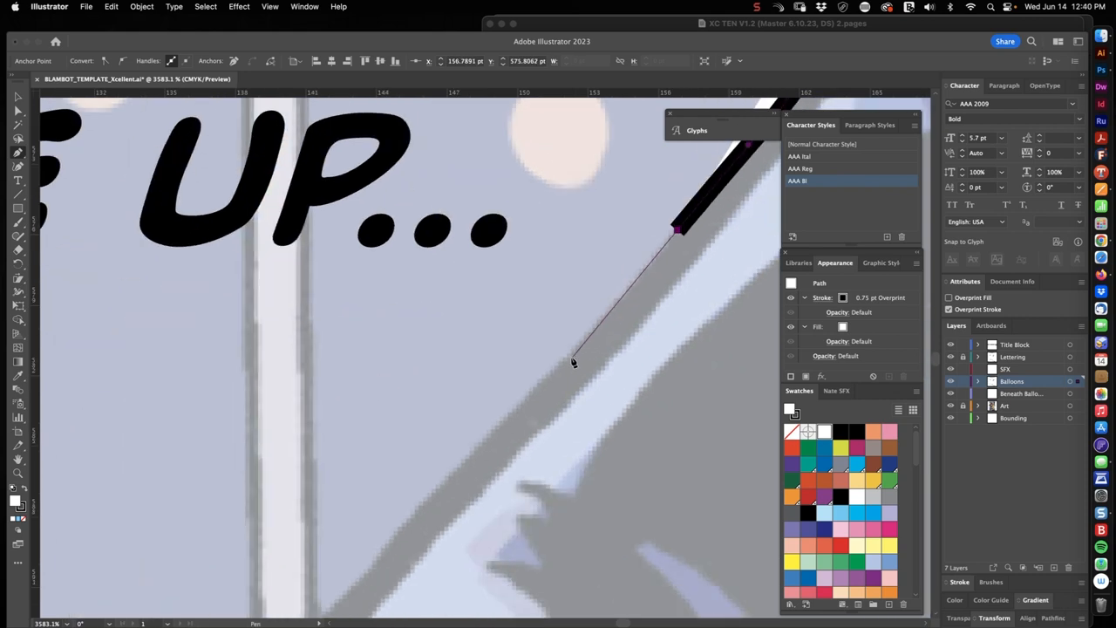
# Continue the path down the border and close it around the balloon's left side.
pyautogui.click(568, 357)
pyautogui.click(472, 452)
pyautogui.click(406, 526)
pyautogui.moveTo(376, 568); pyautogui.dragTo(469, 444)
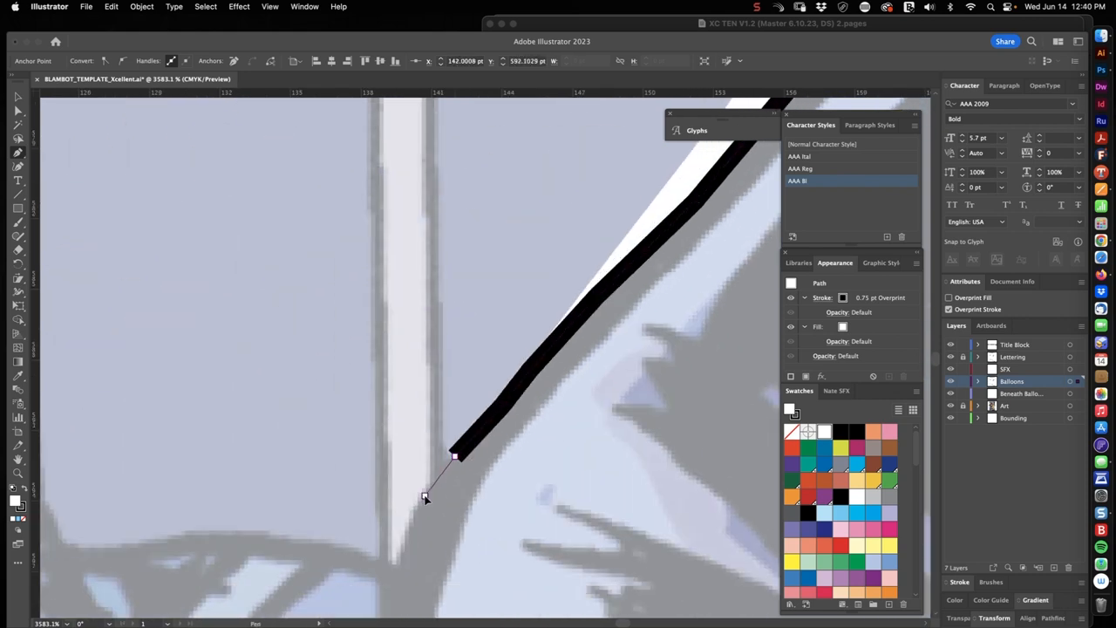
pyautogui.scroll(-5, 364, 502)
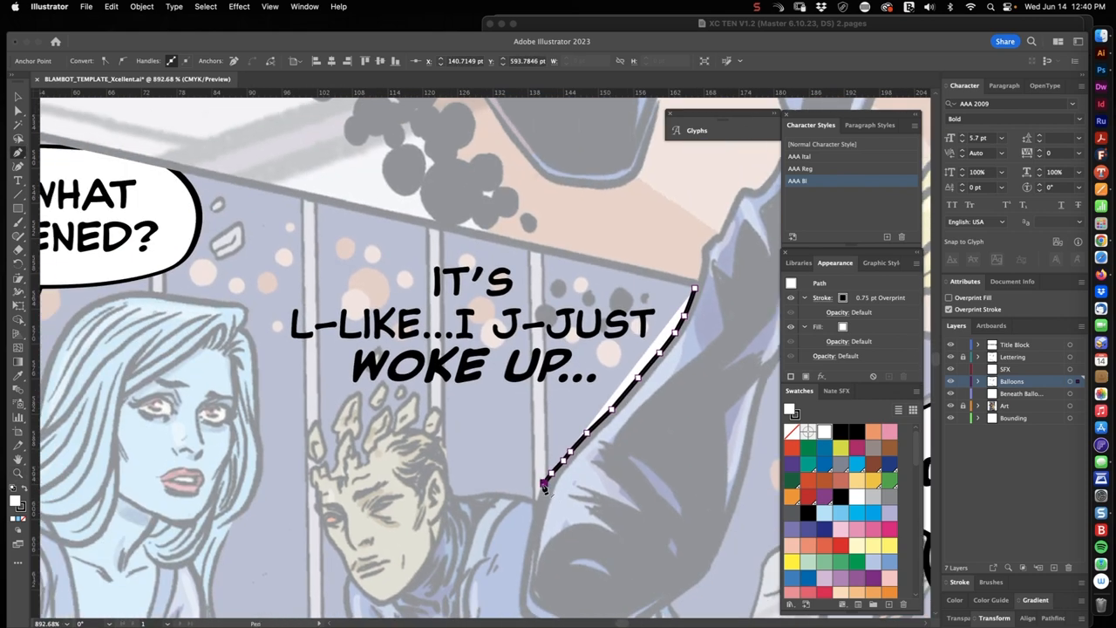
pyautogui.click(227, 482)
pyautogui.click(229, 187)
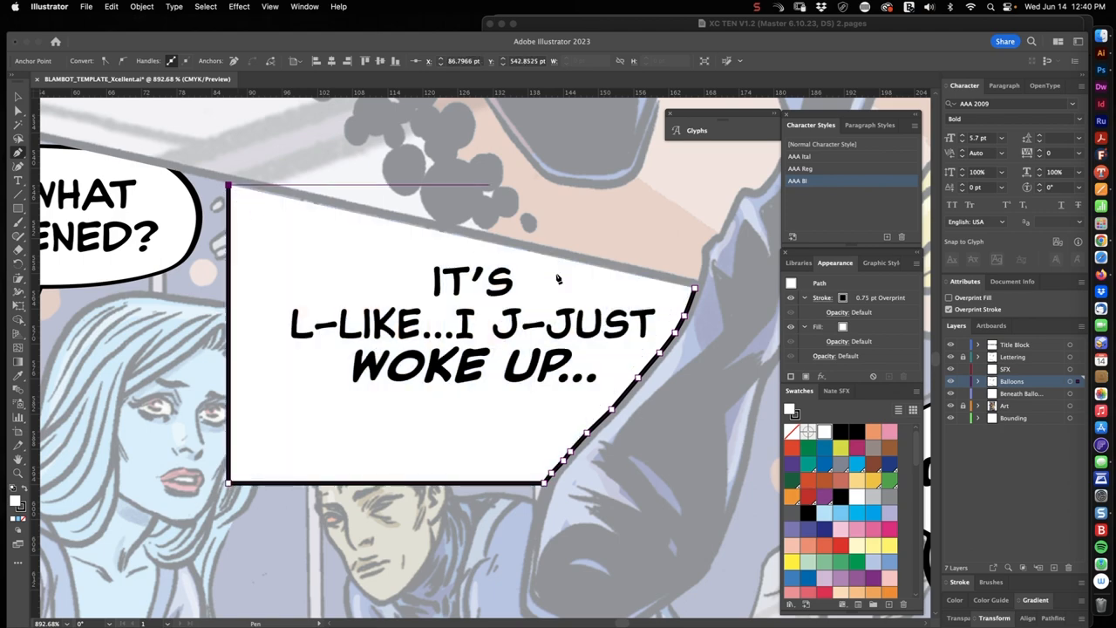
pyautogui.scroll(8, 261, 227)
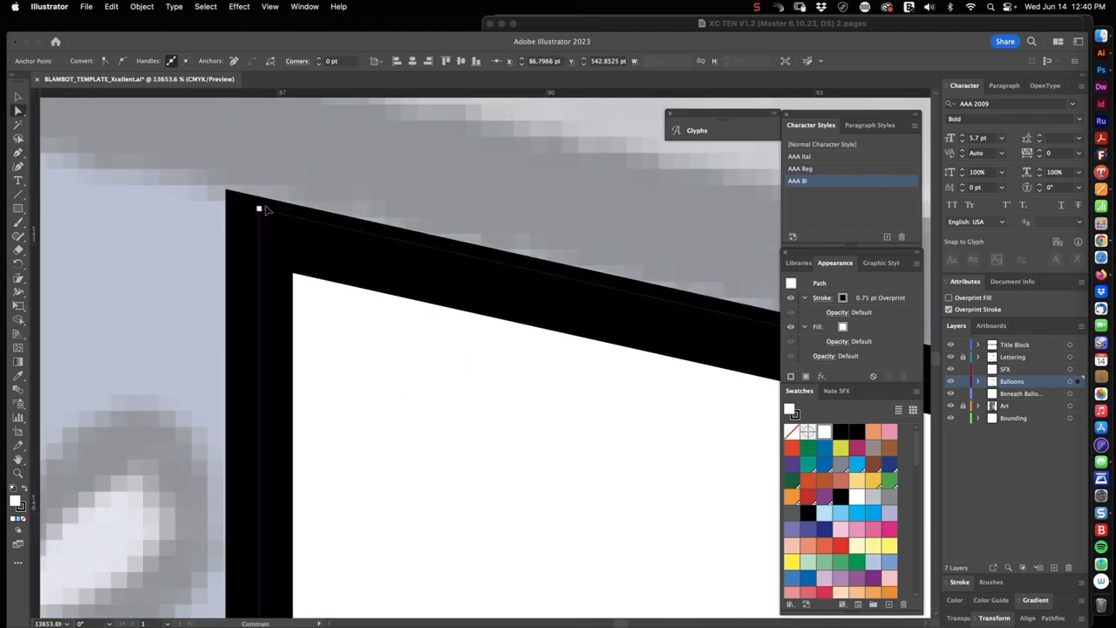
pyautogui.scroll(-10, 264, 207)
# Combine the traced shape with the balloon in Pathfinder to clip it along the border.
pyautogui.click(517, 408)
pyautogui.scroll(5, 526, 417)
pyautogui.keyDown('shift'); pyautogui.click(731, 411); pyautogui.keyUp('shift')
pyautogui.scroll(2, 643, 465)
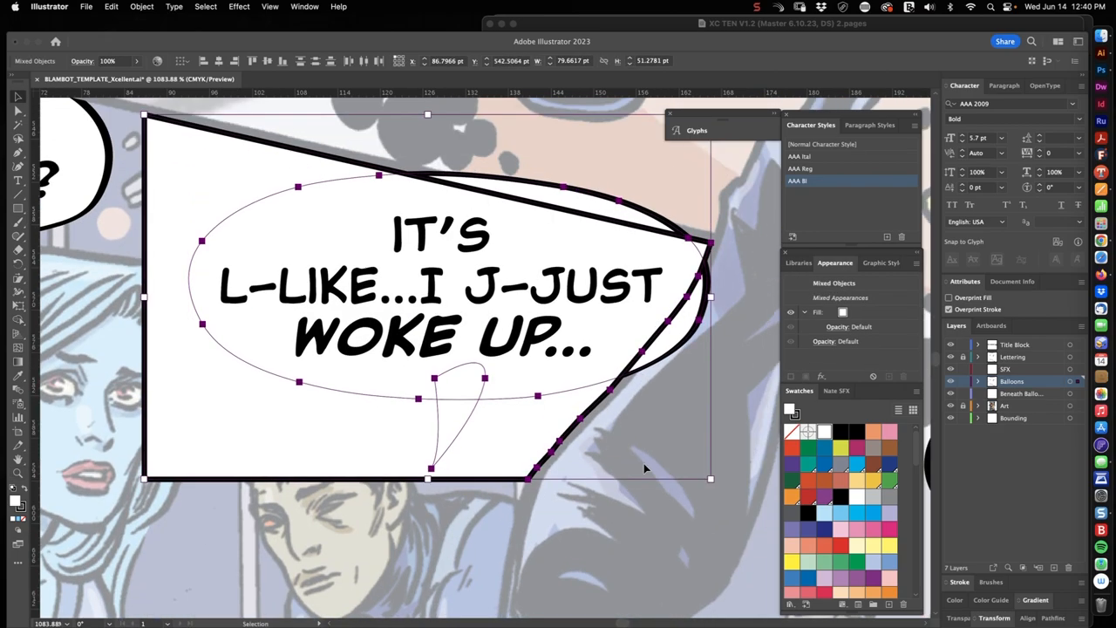
pyautogui.click(643, 462)
pyautogui.scroll(-8, 662, 427)
pyautogui.scroll(-3, 662, 427)
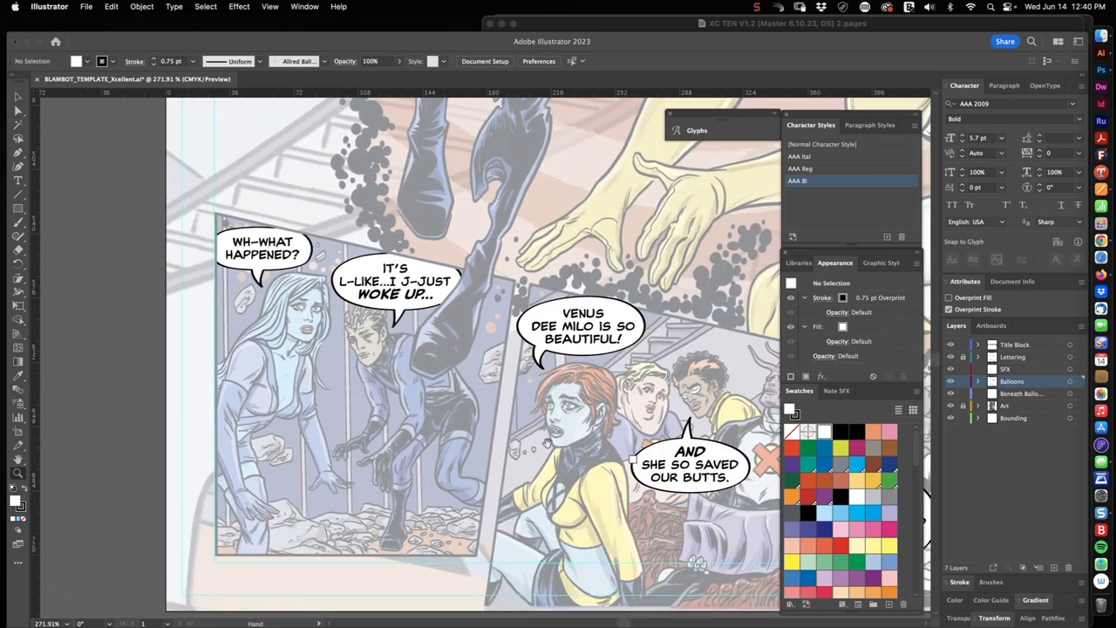
# Draw a rectangle over the VENUS DEE MILO IS SO BEAUTIFUL! balloon and adjust its left edge.
pyautogui.moveTo(458, 441); pyautogui.dragTo(489, 488)
pyautogui.scroll(5, 532, 331)
pyautogui.scroll(3, 532, 331)
pyautogui.press('m')
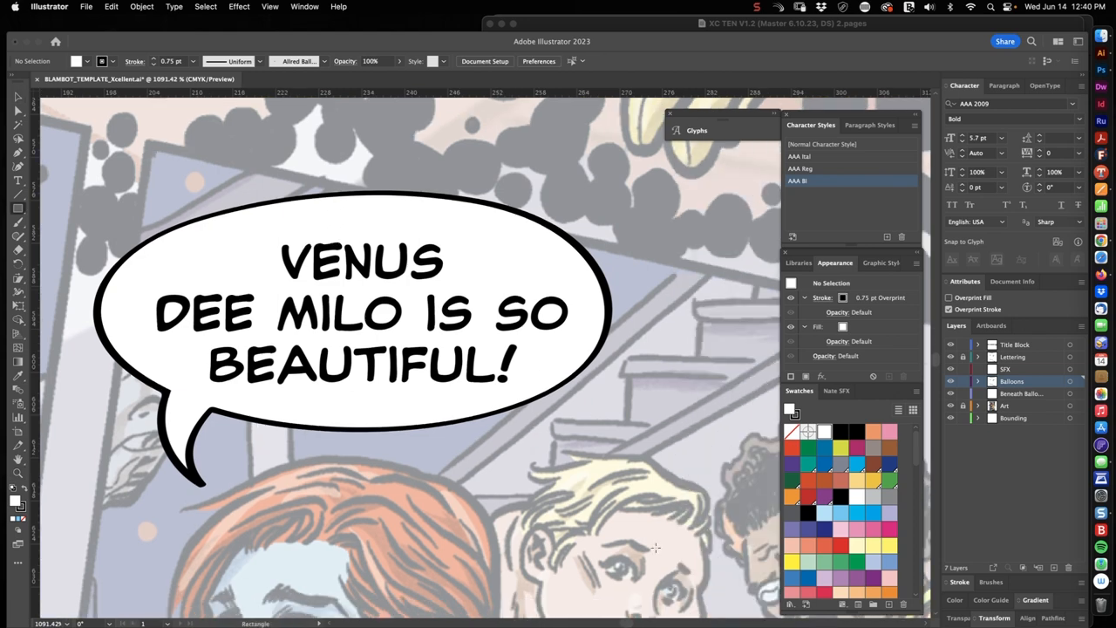
pyautogui.moveTo(657, 551); pyautogui.dragTo(183, 261)
pyautogui.moveTo(183, 410); pyautogui.dragTo(96, 418)
pyautogui.scroll(3, 374, 349)
# Tilt the rectangle's top to the panel edge and merge it into the VENUS balloon.
pyautogui.click(174, 218)
pyautogui.moveTo(210, 349); pyautogui.dragTo(260, 234)
pyautogui.click(259, 230)
pyautogui.scroll(-3, 419, 331)
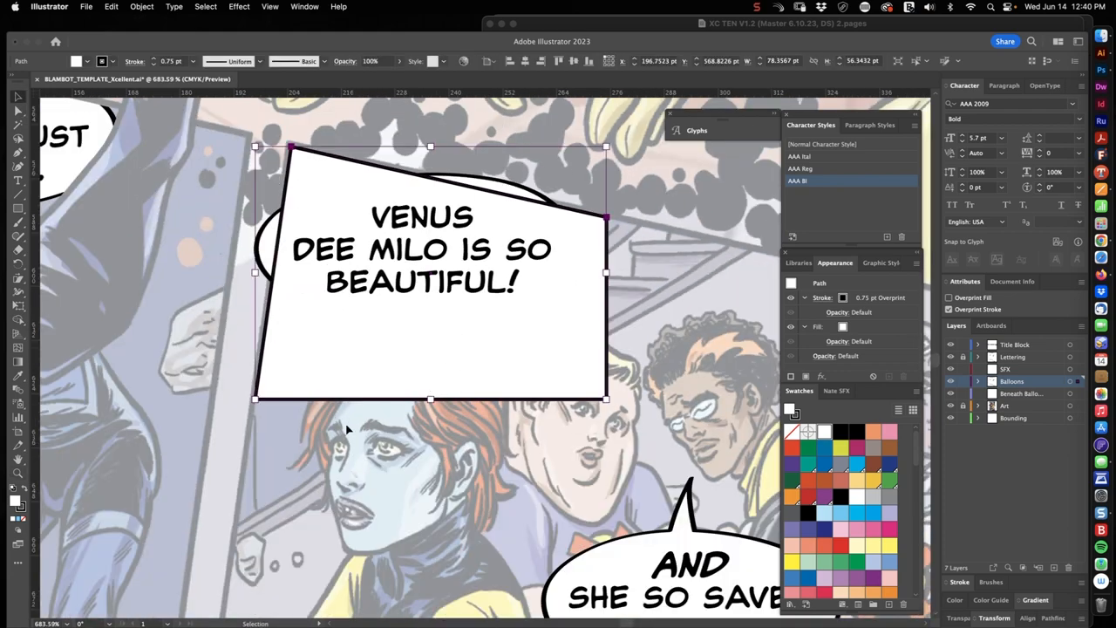
pyautogui.hotkey('ctrl', 'j')
pyautogui.click(375, 384)
pyautogui.scroll(-5, 516, 340)
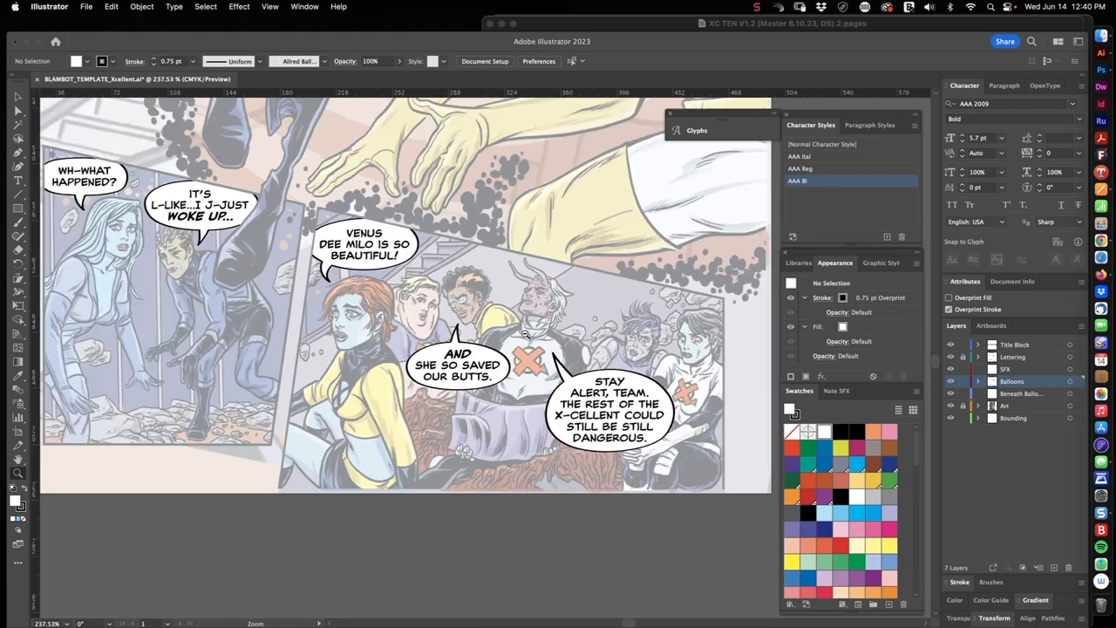
pyautogui.scroll(-3, 517, 340)
pyautogui.scroll(3, 517, 340)
# Turn off Dim Images on the Art layer and review the page at full colour.
pyautogui.doubleClick(1011, 405)
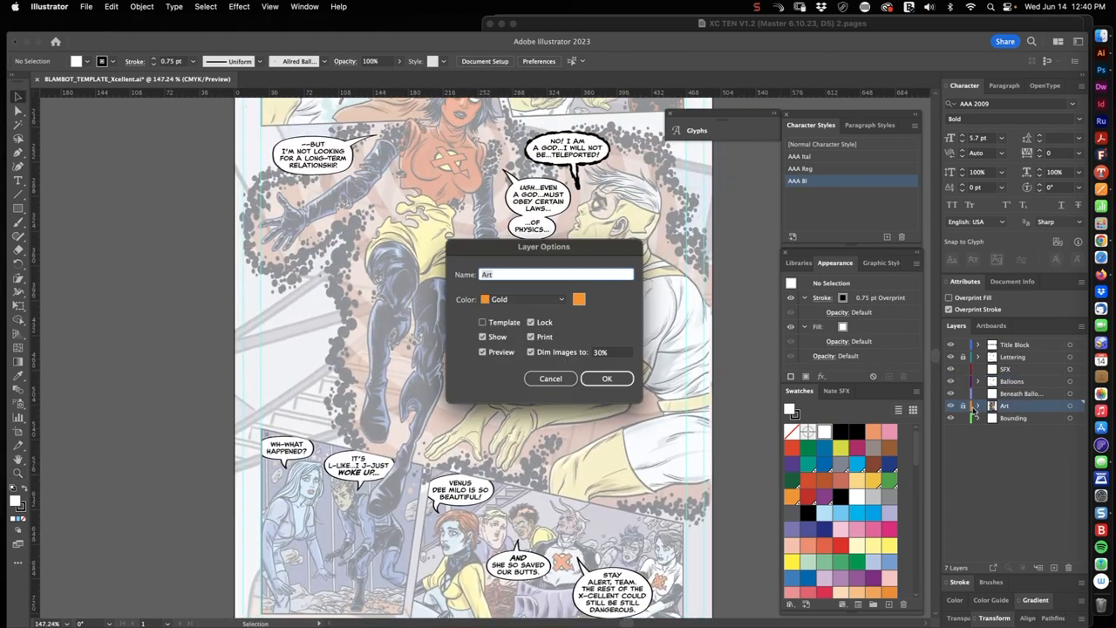
pyautogui.click(607, 378)
pyautogui.scroll(5, 517, 340)
pyautogui.scroll(3, 517, 340)
pyautogui.scroll(3, 572, 257)
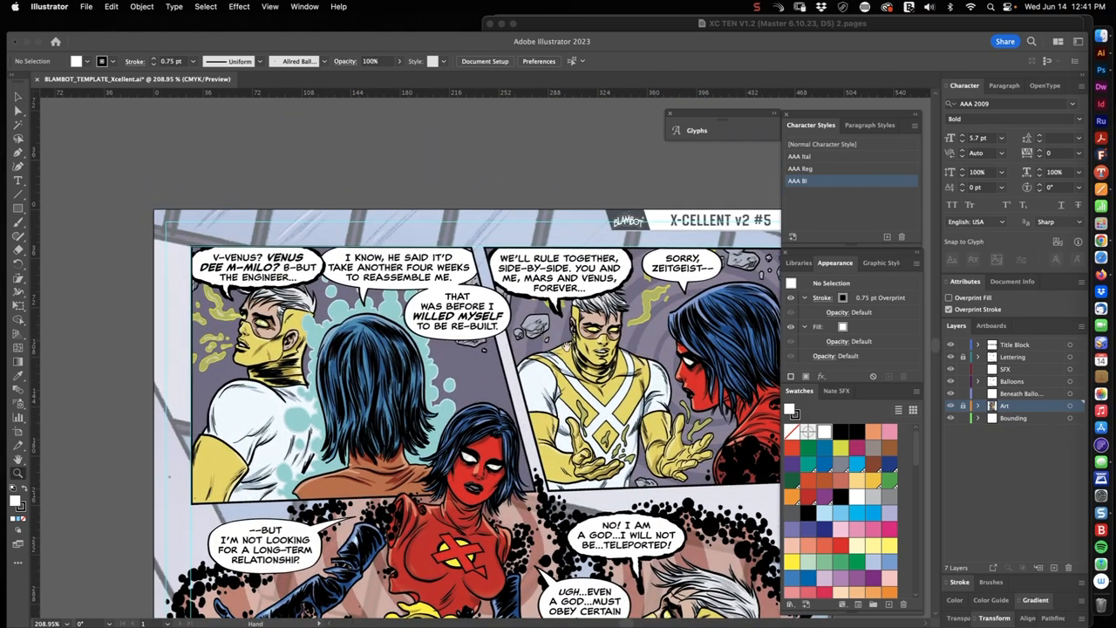
pyautogui.moveTo(575, 357); pyautogui.dragTo(523, 261)
pyautogui.moveTo(506, 362); pyautogui.dragTo(488, 218)
pyautogui.moveTo(460, 370); pyautogui.dragTo(462, 287)
pyautogui.moveTo(460, 427); pyautogui.dragTo(471, 296)
pyautogui.moveTo(475, 375); pyautogui.dragTo(497, 274)
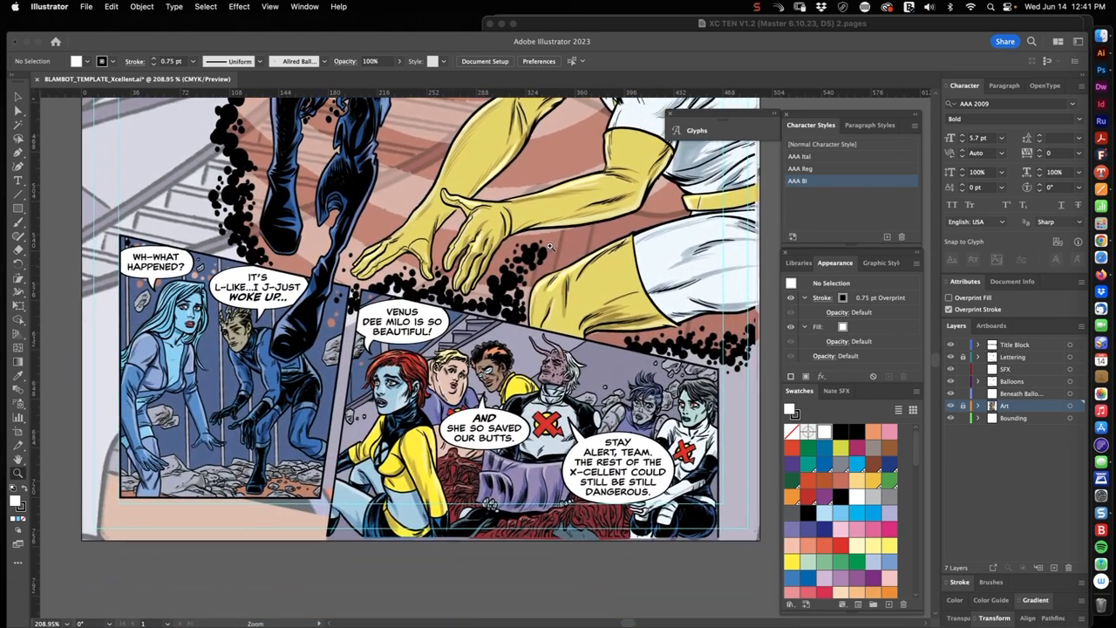
pyautogui.scroll(-5, 555, 250)
pyautogui.scroll(10, 523, 174)
# Change the title block's page number to 18 with the Type tool.
pyautogui.press('t')
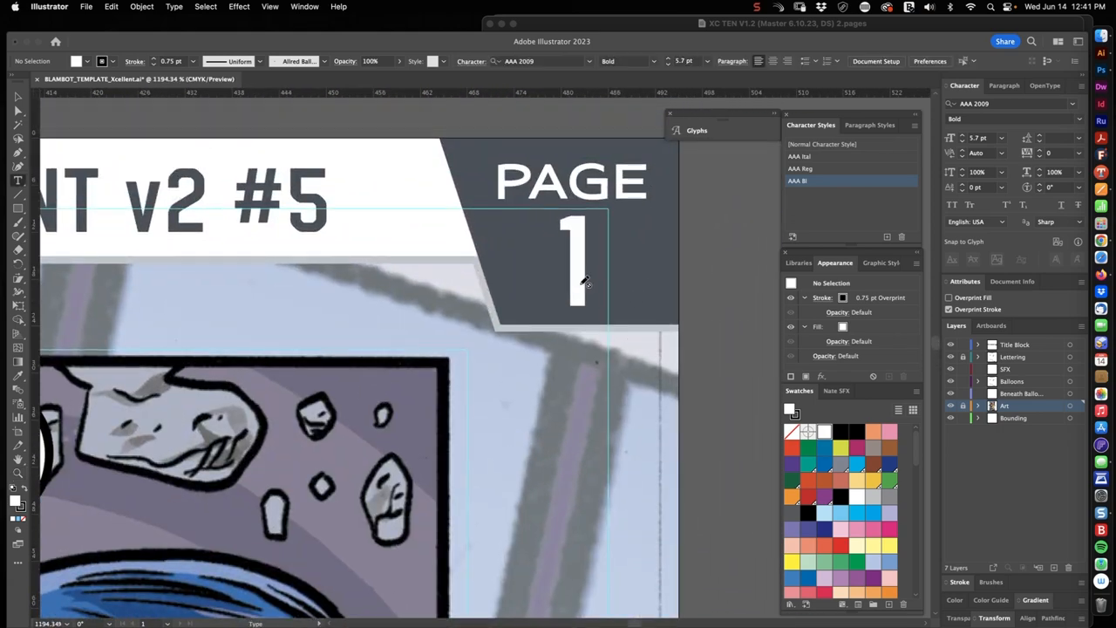
pyautogui.click(587, 282)
pyautogui.write('8')
pyautogui.press('Escape')
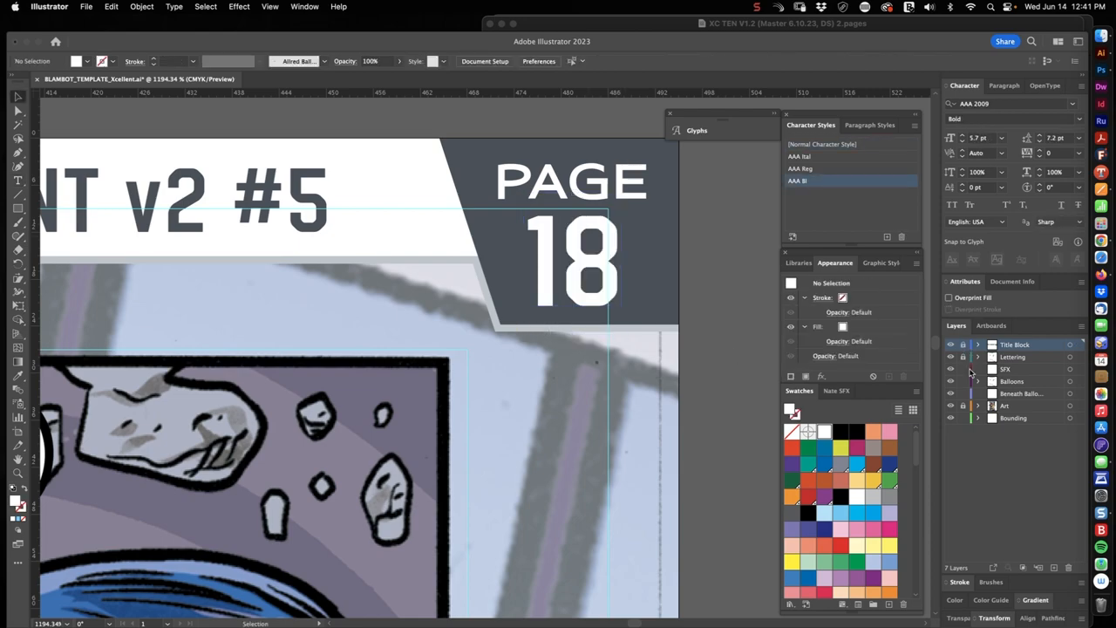
pyautogui.press('super+0')
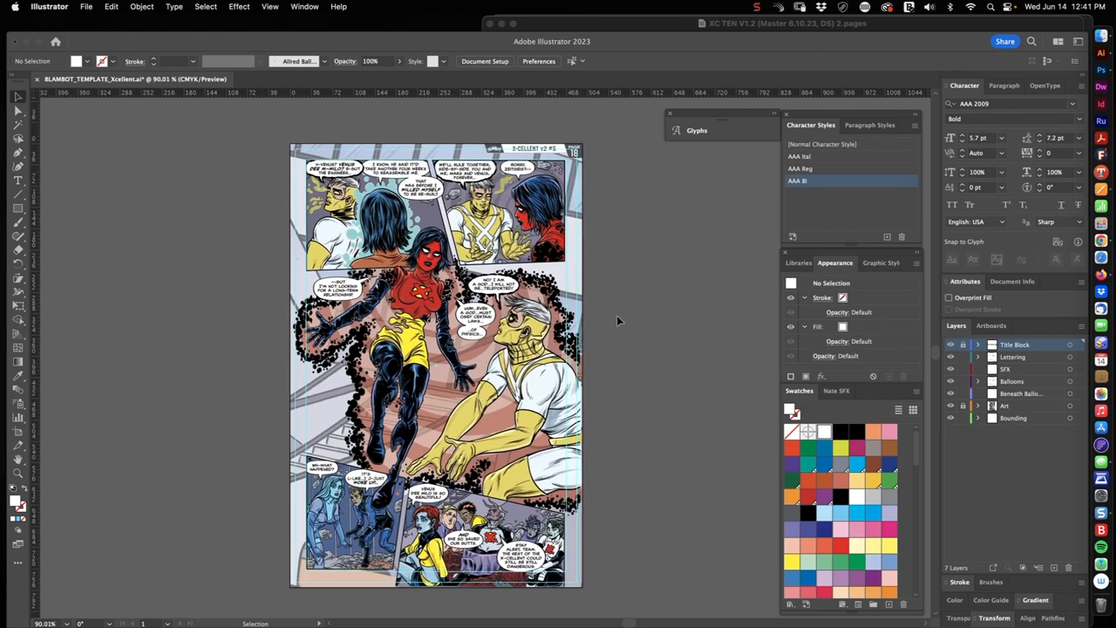
# Save the page as XcellentV2005018.ai in the XCELLENTv2005 folder, accepting the save options.
pyautogui.press('super+shift+s')
pyautogui.click(602, 120)
pyautogui.click(592, 237)
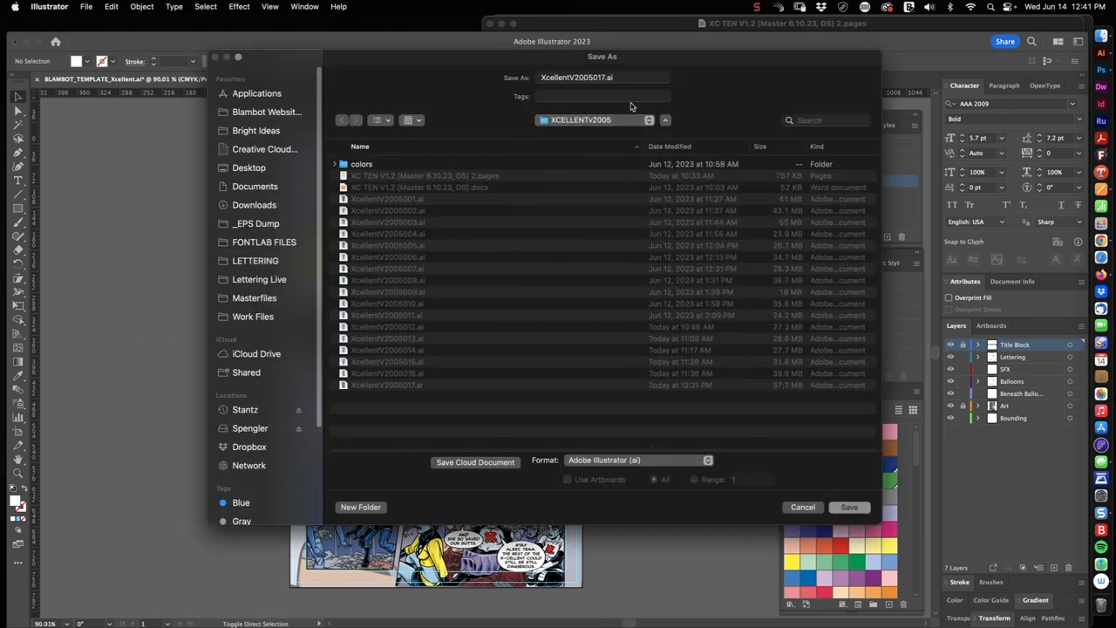
pyautogui.press('Return')
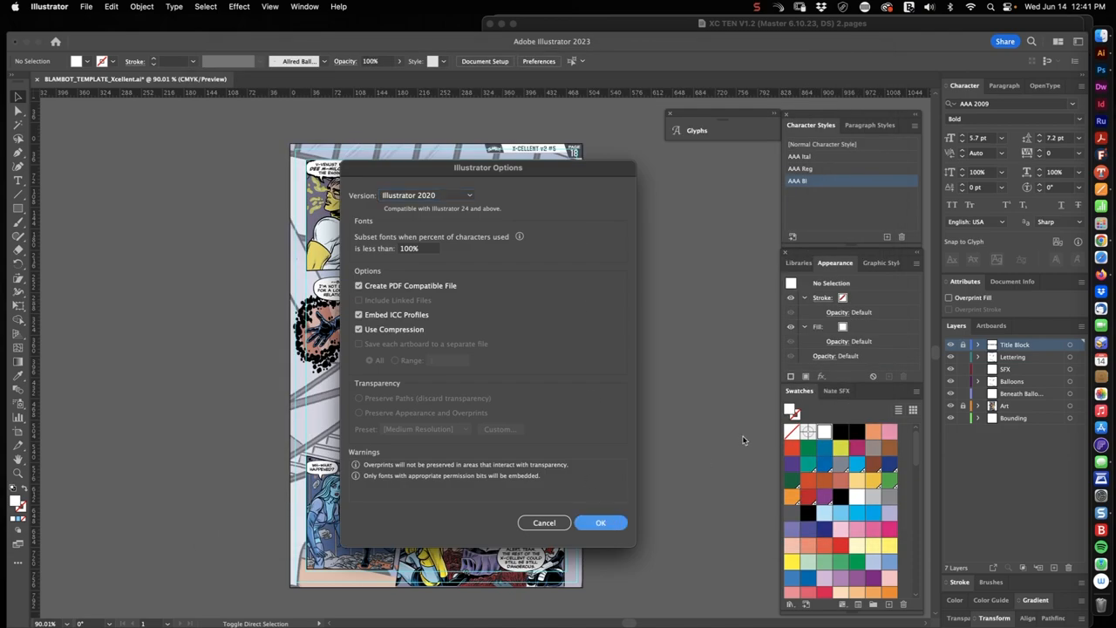
pyautogui.press('Return')
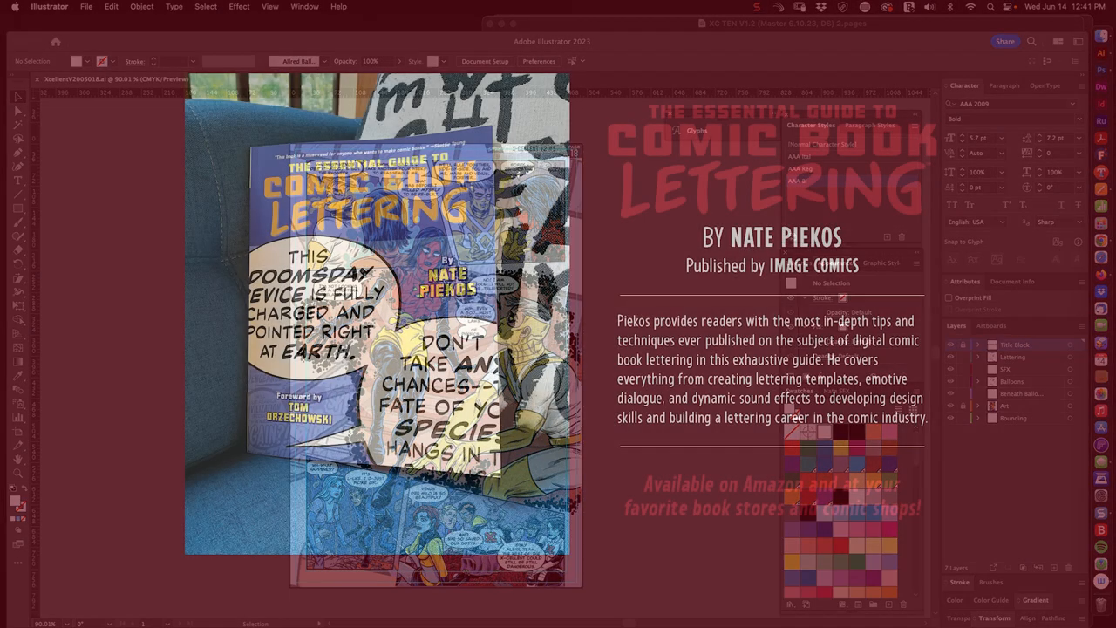